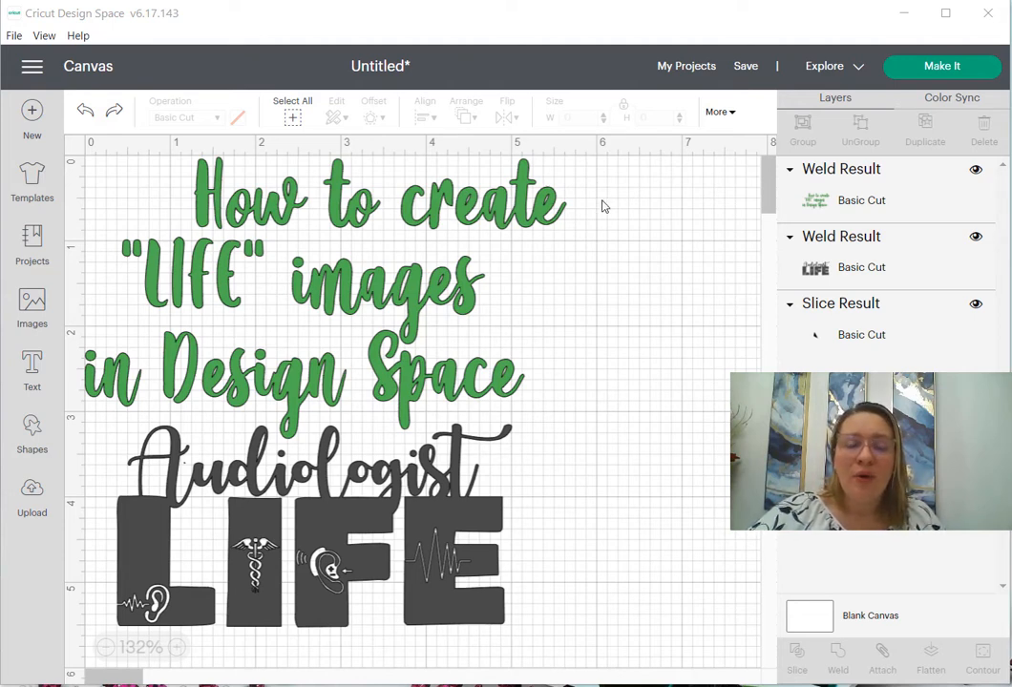
Step: Hide the green title text, move the Audiologist LIFE design to the upper part of the canvas, and hide it too
drag(581, 172, 96, 394)
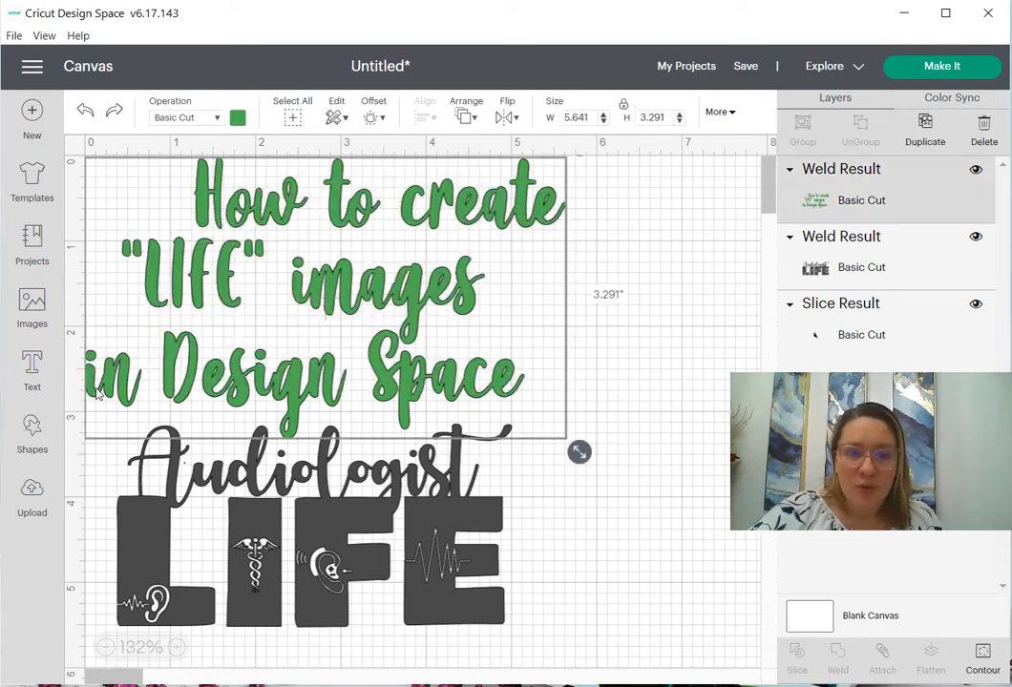
click(976, 172)
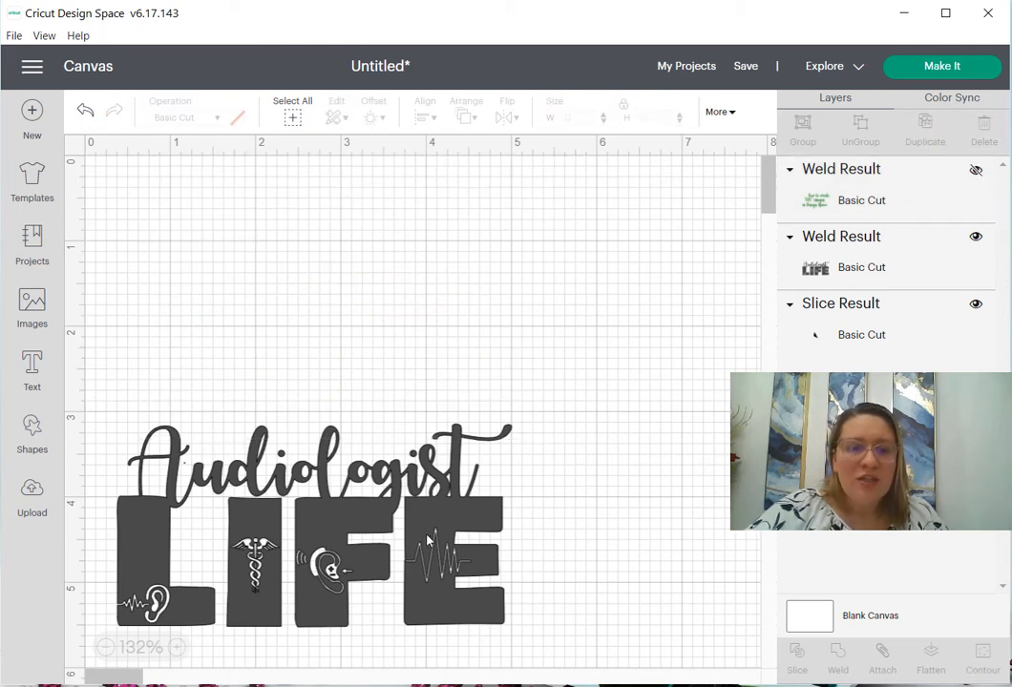
drag(427, 542, 414, 312)
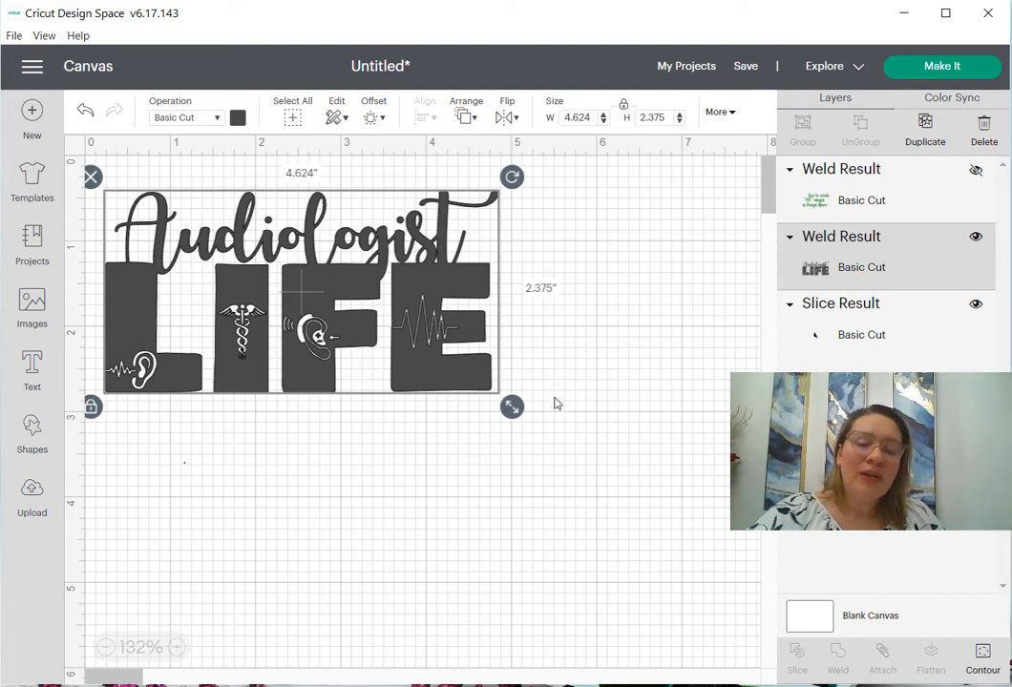
click(547, 325)
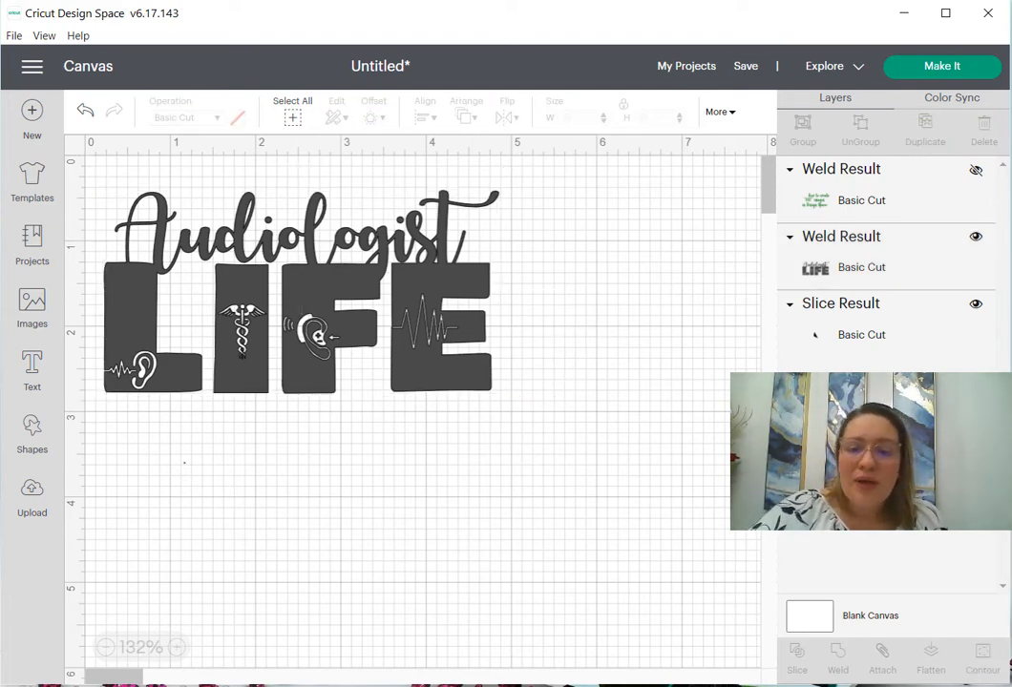
click(394, 355)
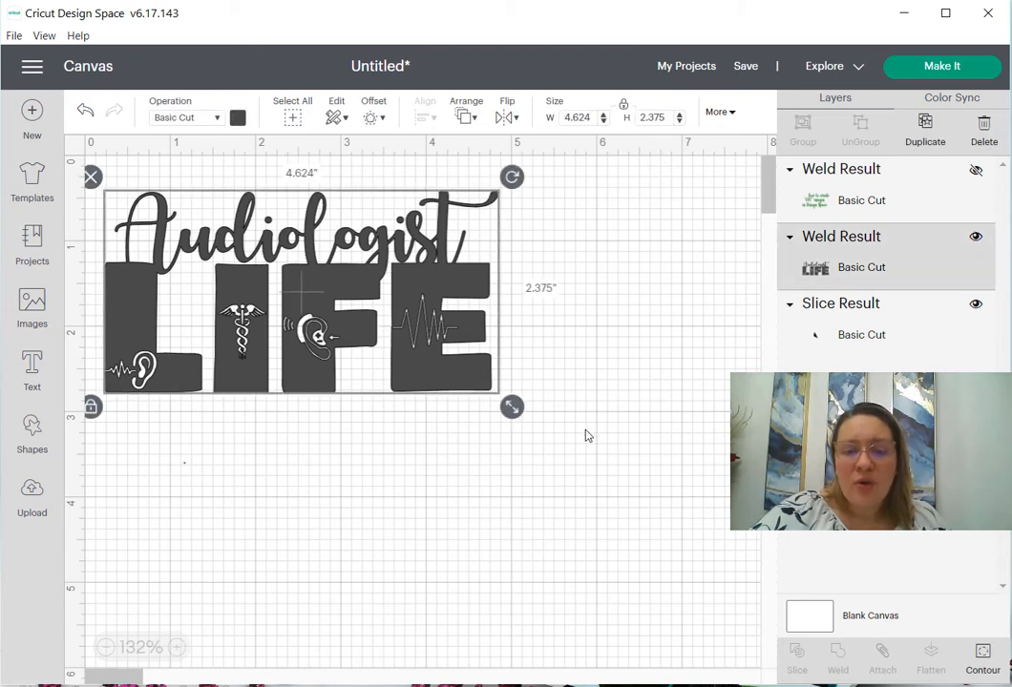
click(975, 236)
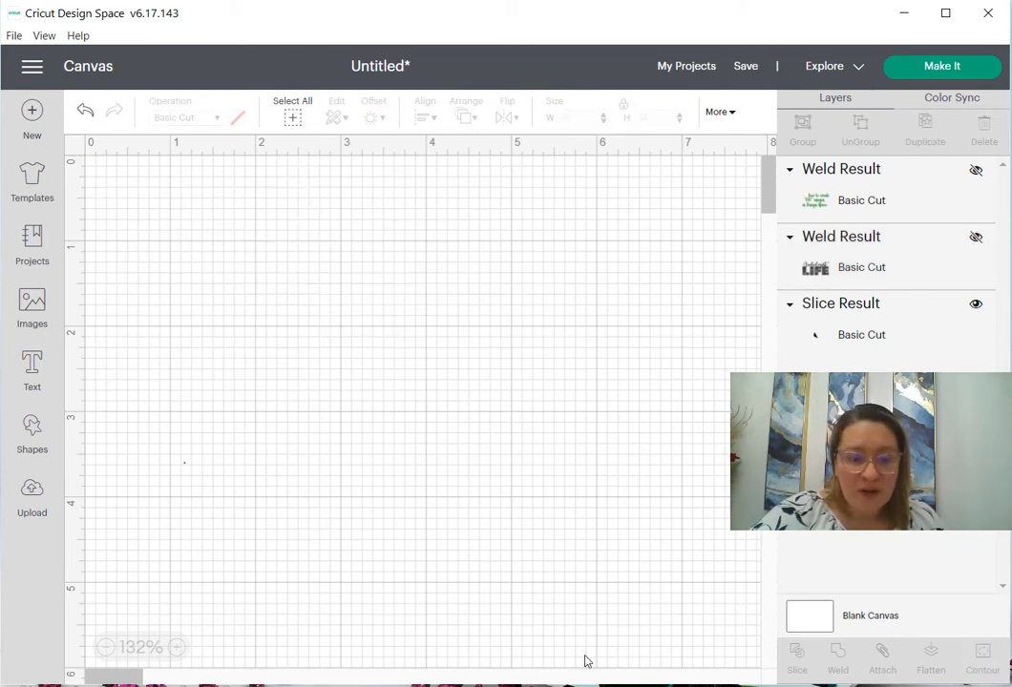
Step: Switch to the Facebook group page in Edge and resize and reposition the browser window to fit the visible screen
mouse_move(506, 685)
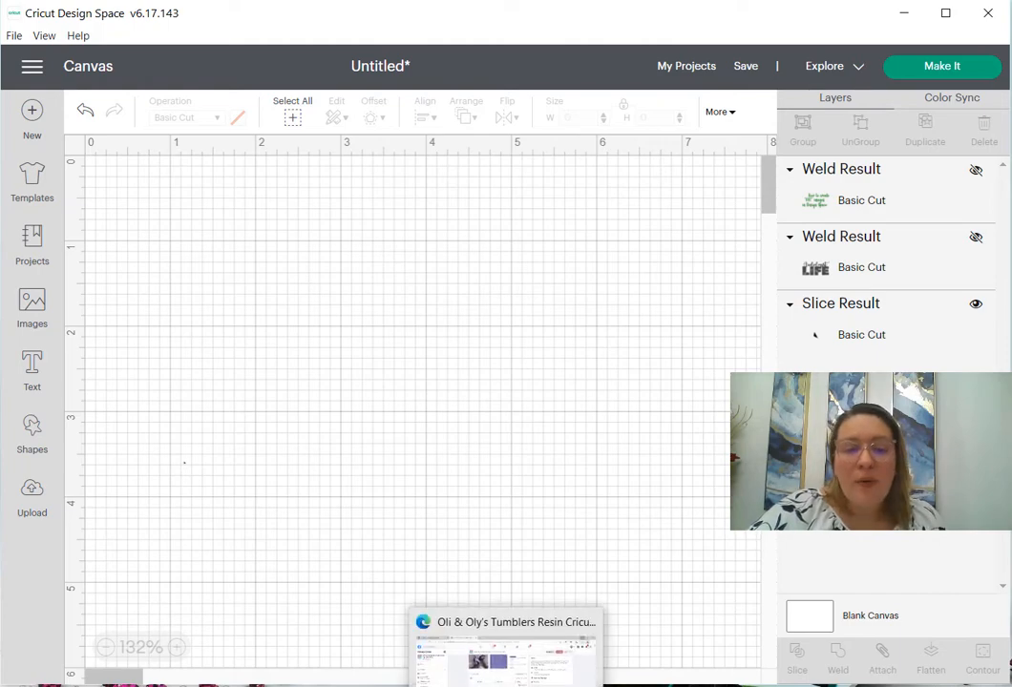
click(506, 657)
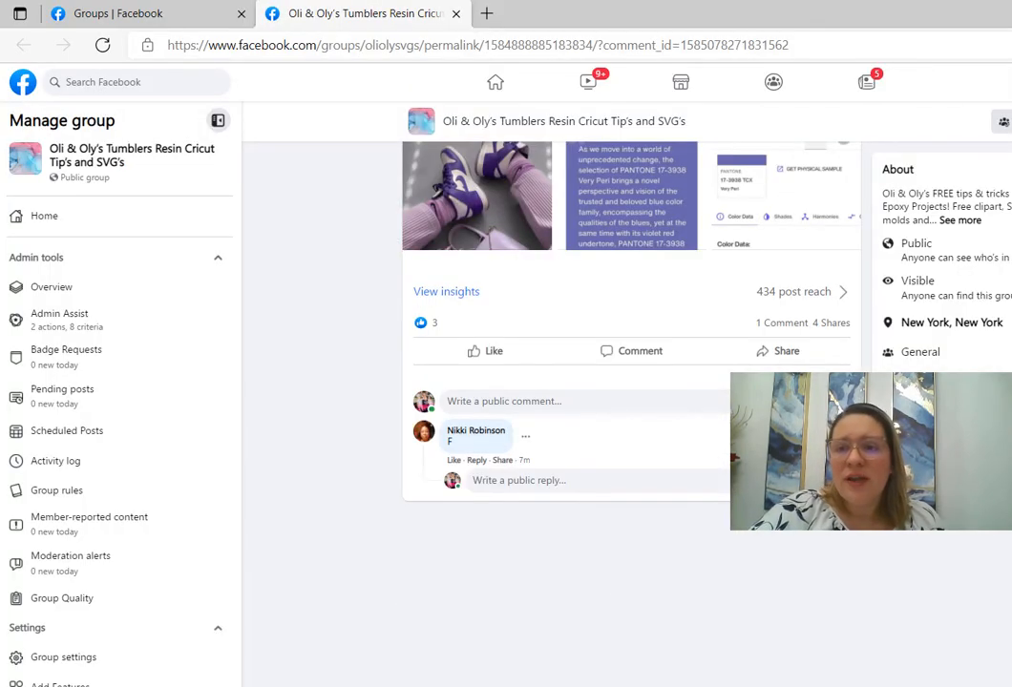
drag(902, 8, 658, 25)
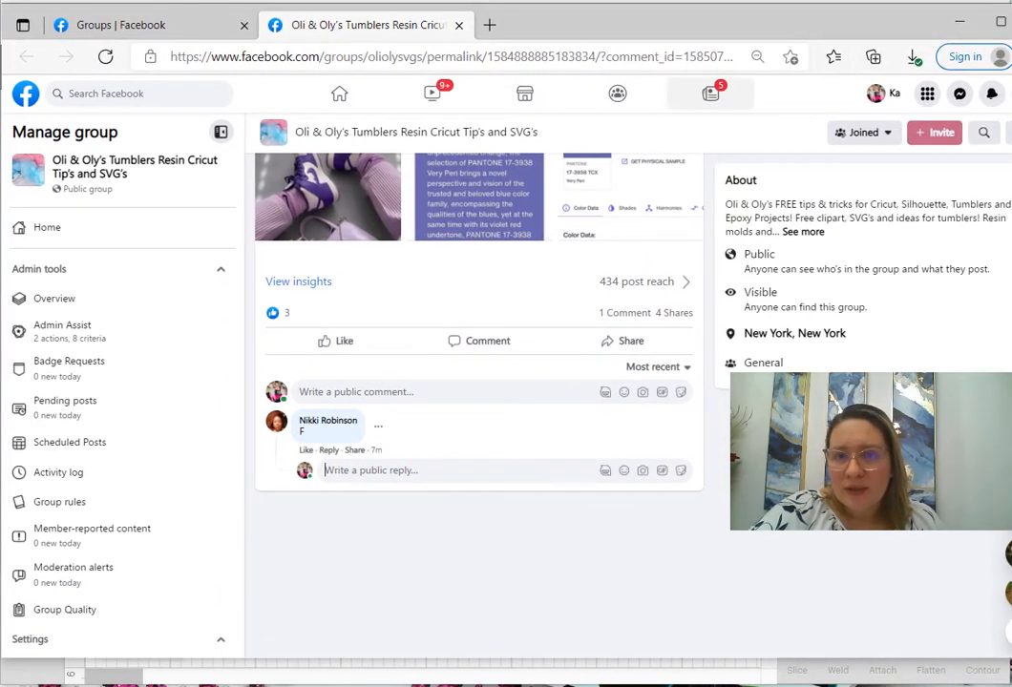
drag(1010, 129, 1009, 128)
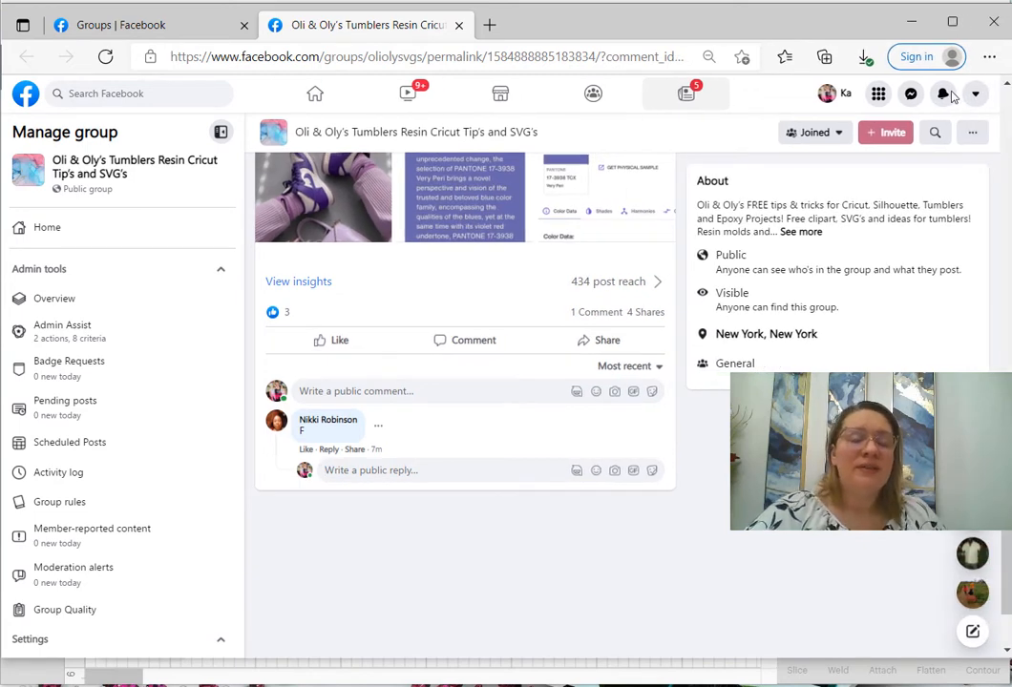
drag(630, 20, 627, 17)
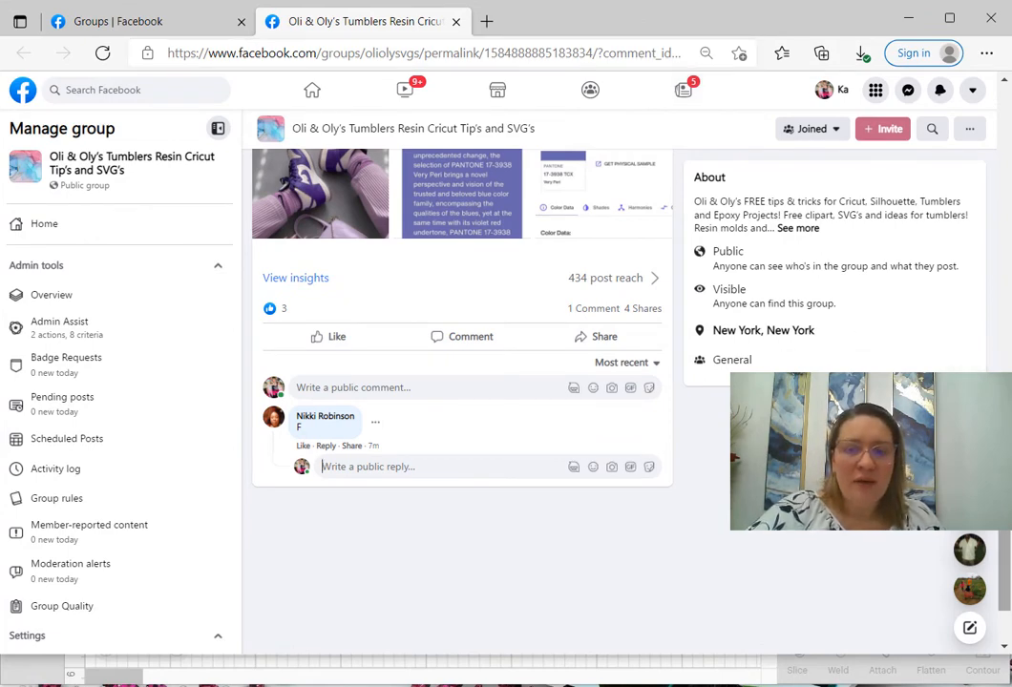
Step: Open the home page of the tumbler and SVG group and search the group for "audiologist"
scroll(705, 372, up, 7)
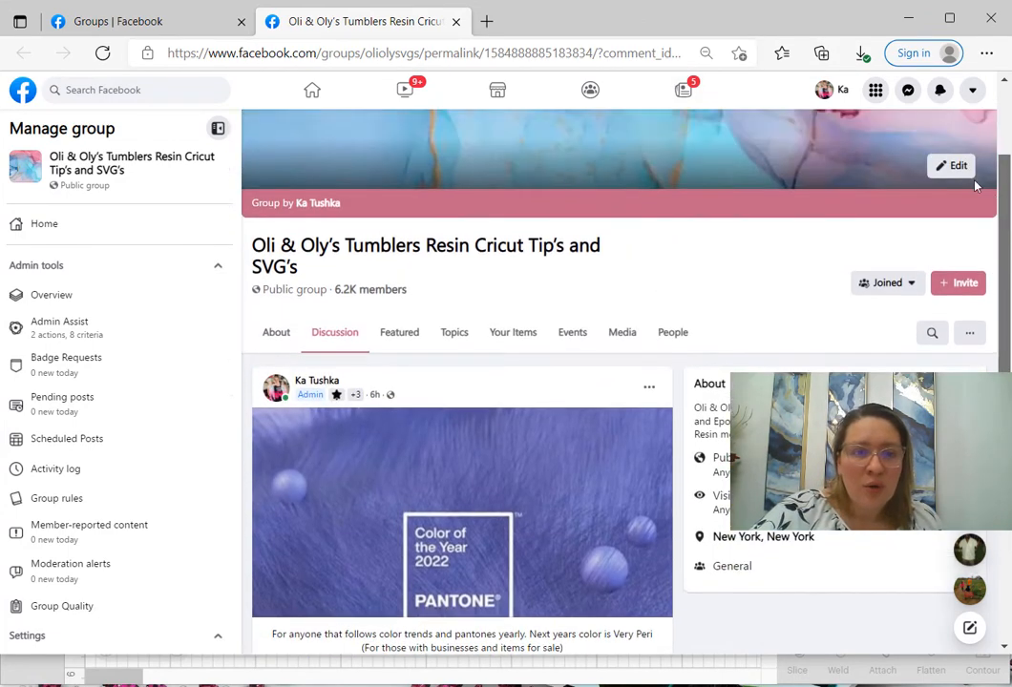
scroll(908, 298, up, 1)
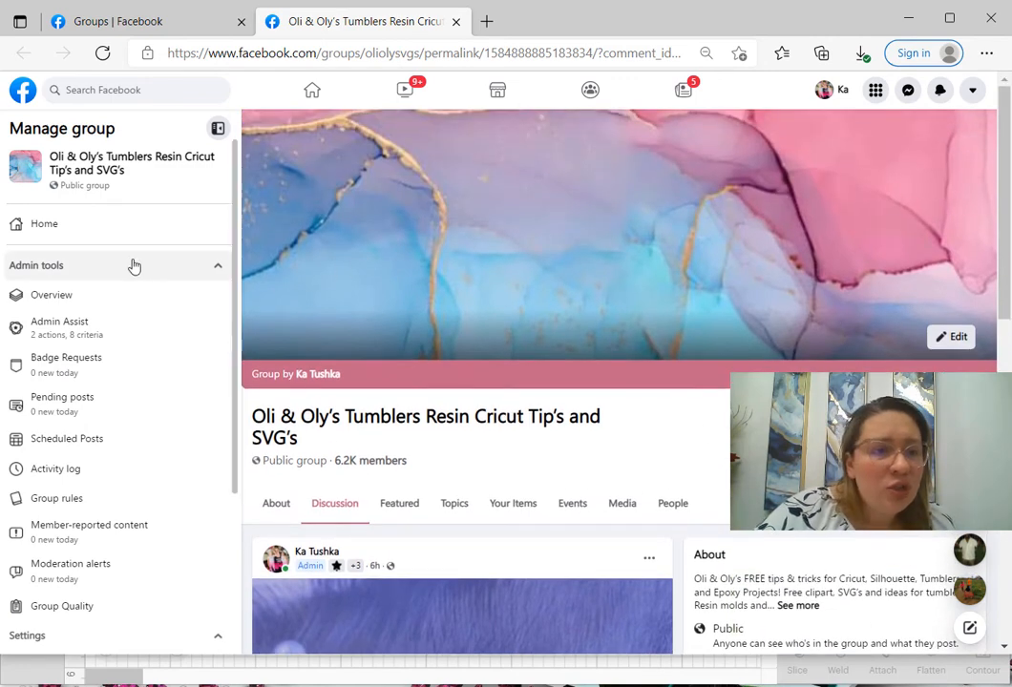
click(44, 228)
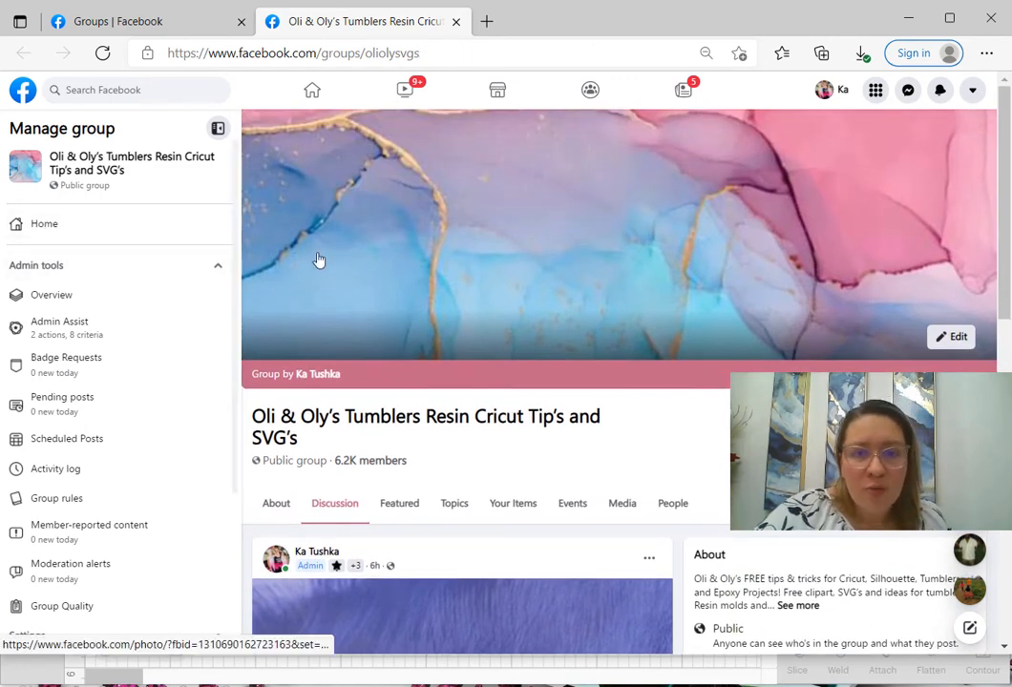
scroll(616, 295, down, 3)
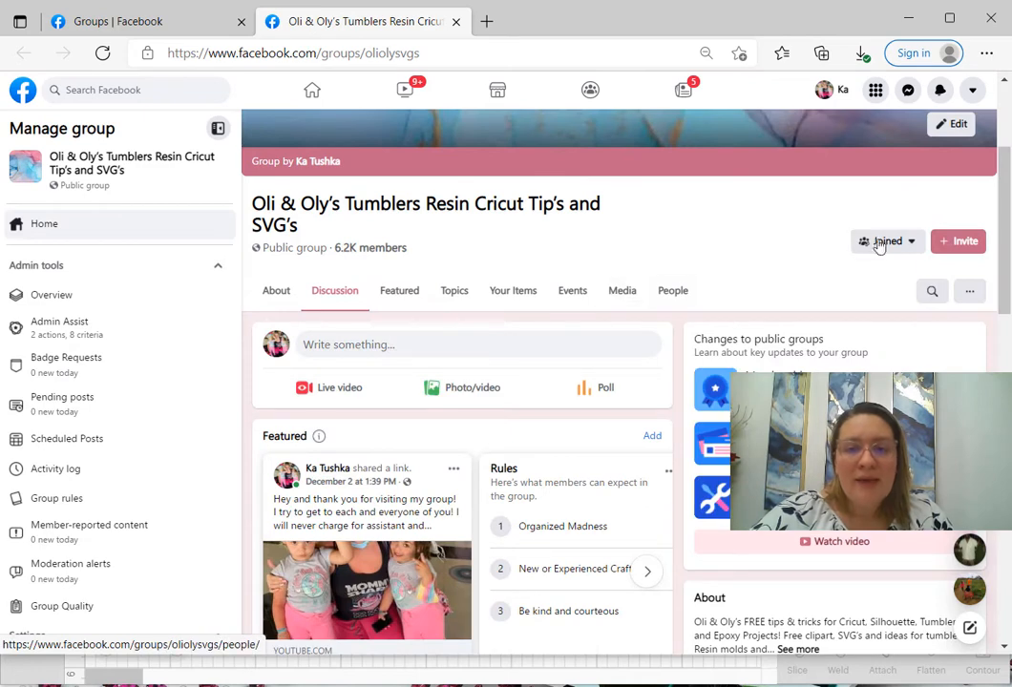
click(931, 292)
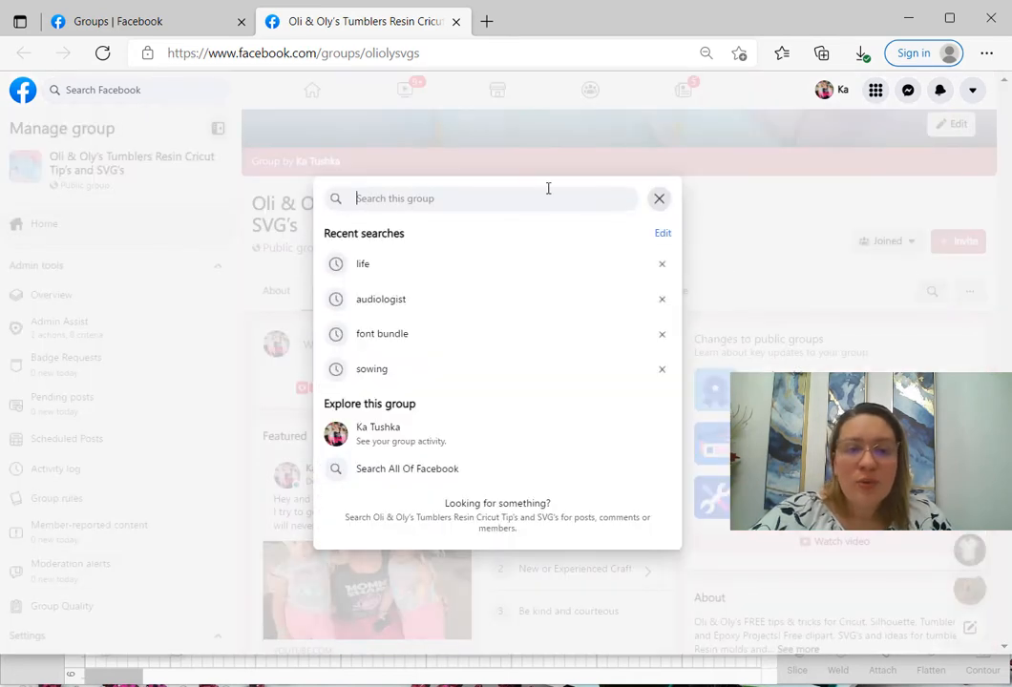
click(381, 301)
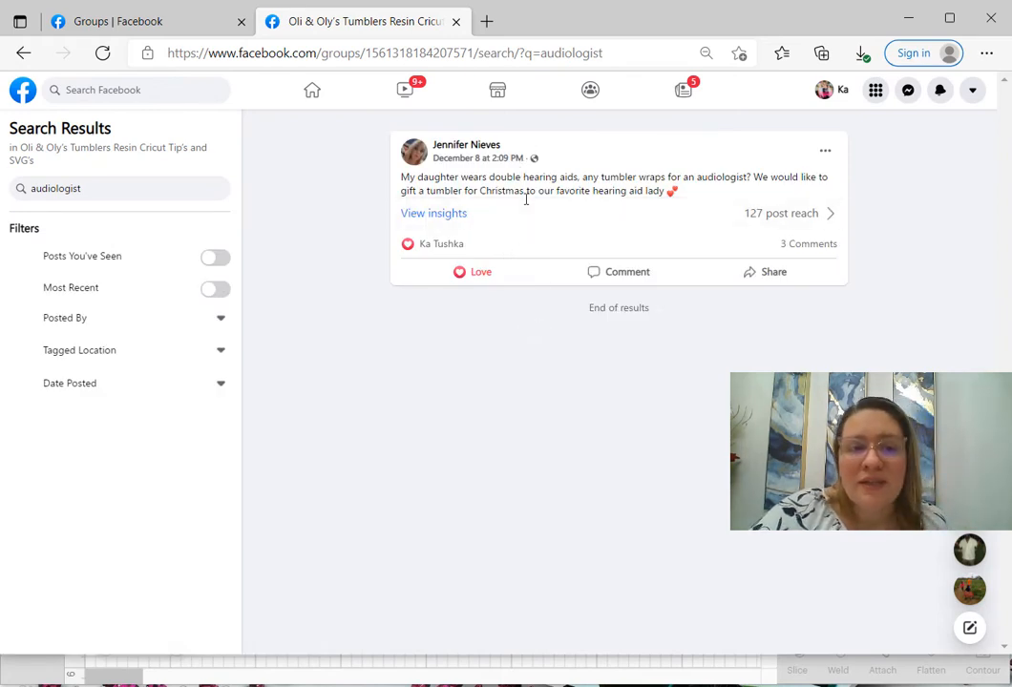
Step: Expand the comments on the audiologist tumbler post and examine the shared medical and hearing icon images
click(808, 245)
scroll(587, 387, down, 1)
scroll(587, 386, down, 2)
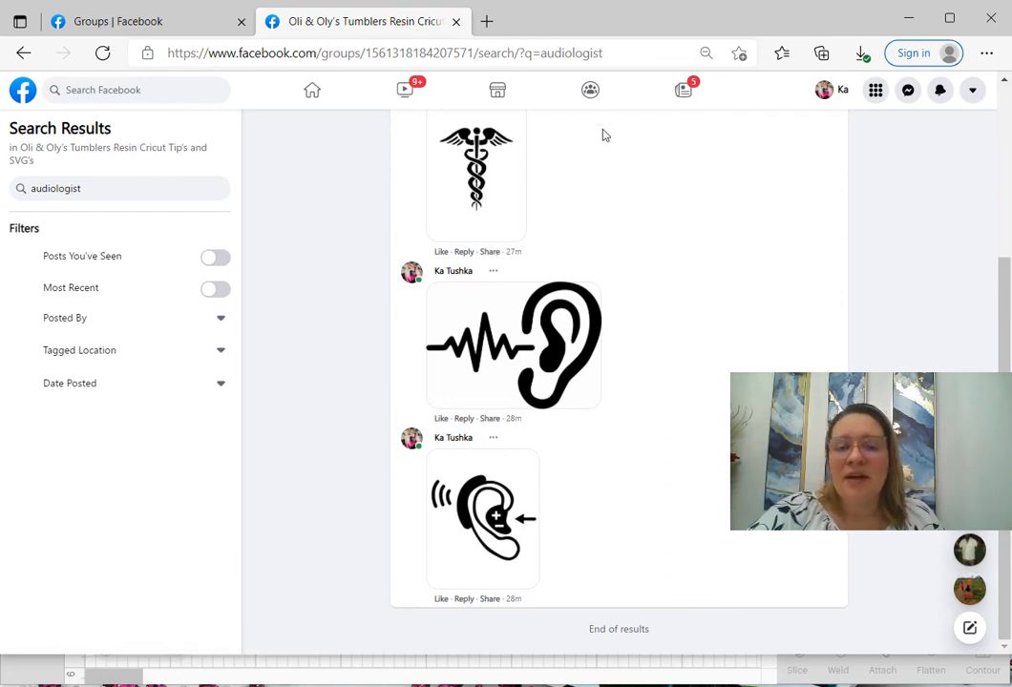
scroll(628, 309, up, 5)
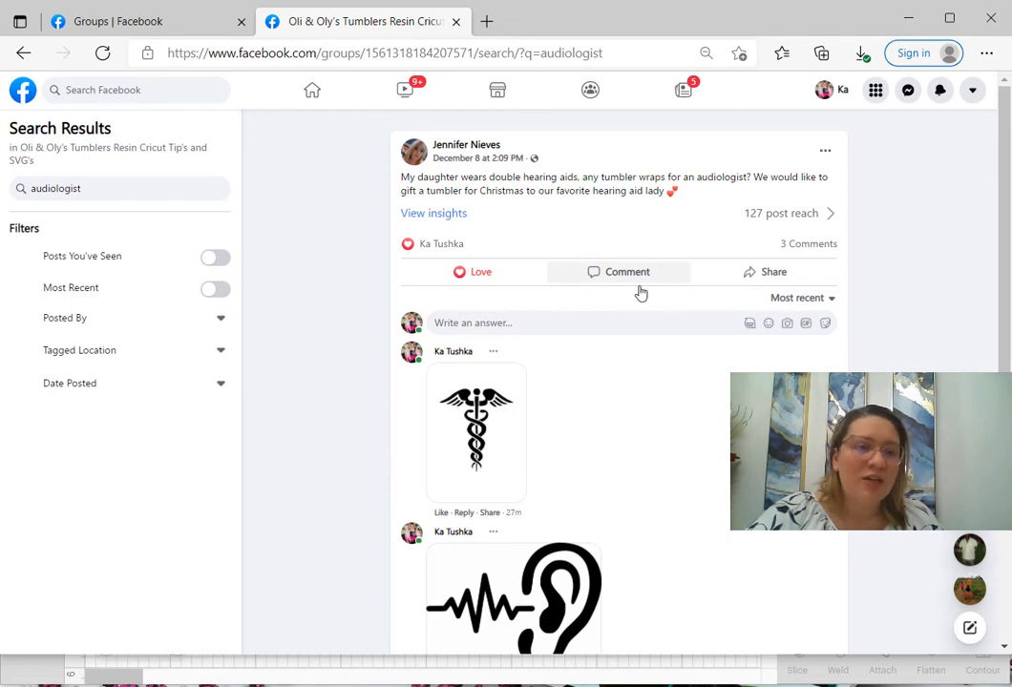
Step: Return to Cricut Design Space and add a text object reading "life" to the canvas
click(907, 20)
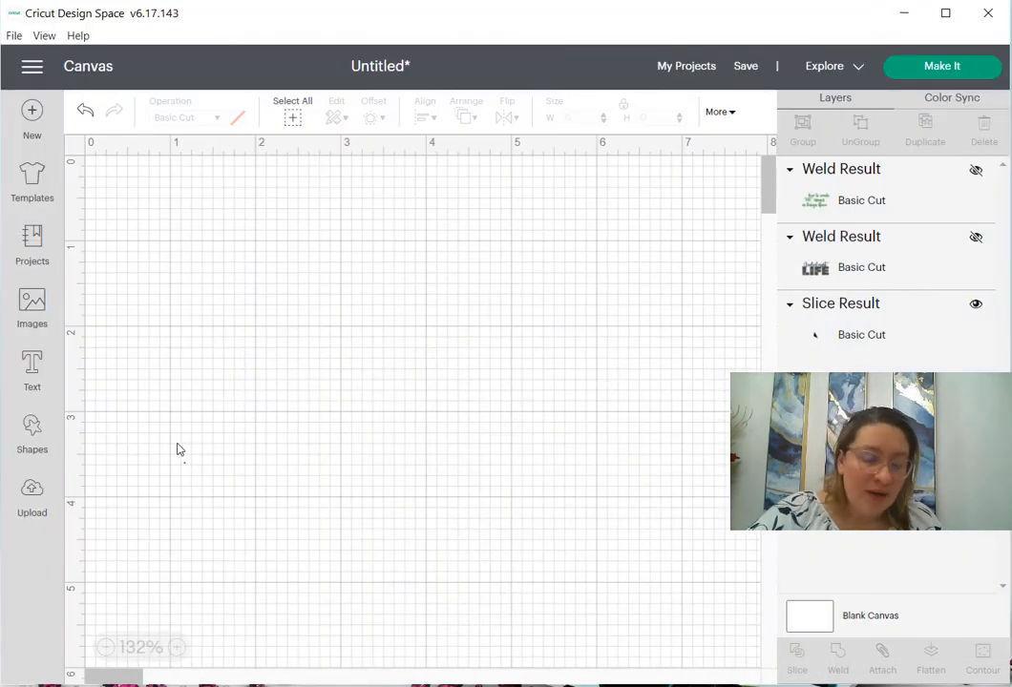
click(31, 373)
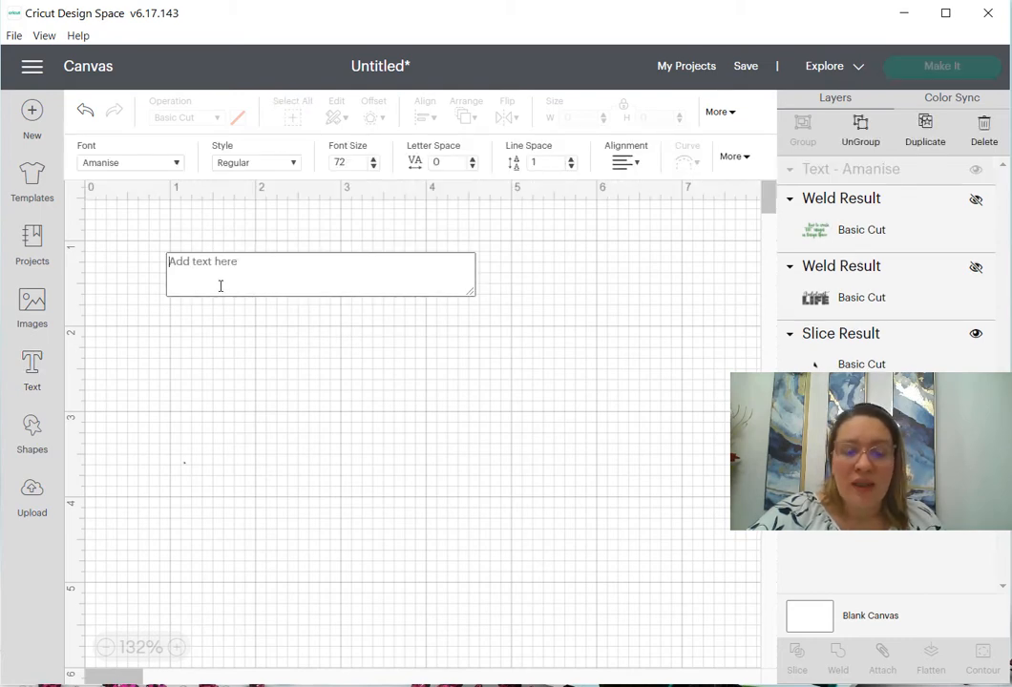
text(life)
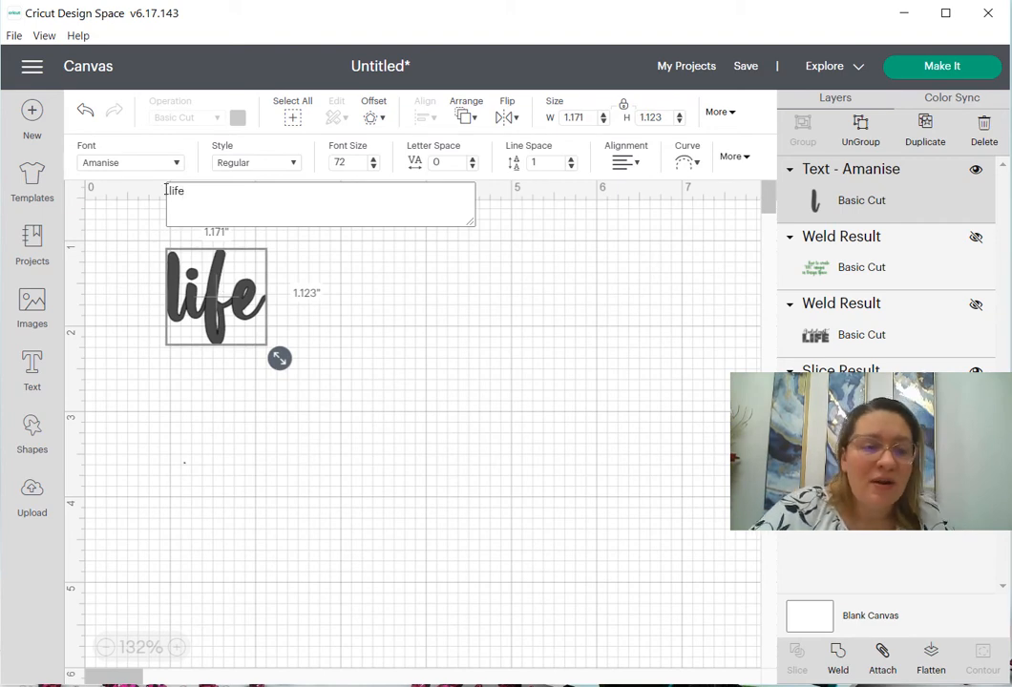
Step: Change the font of the "life" text to Bowlby One SC
drag(186, 189, 150, 197)
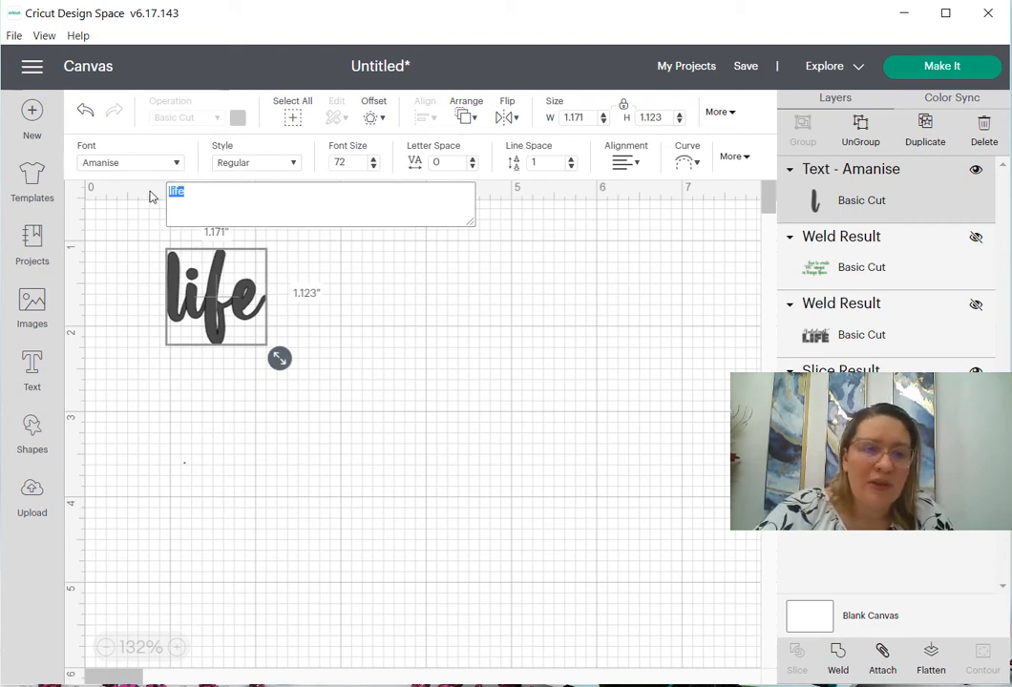
click(179, 168)
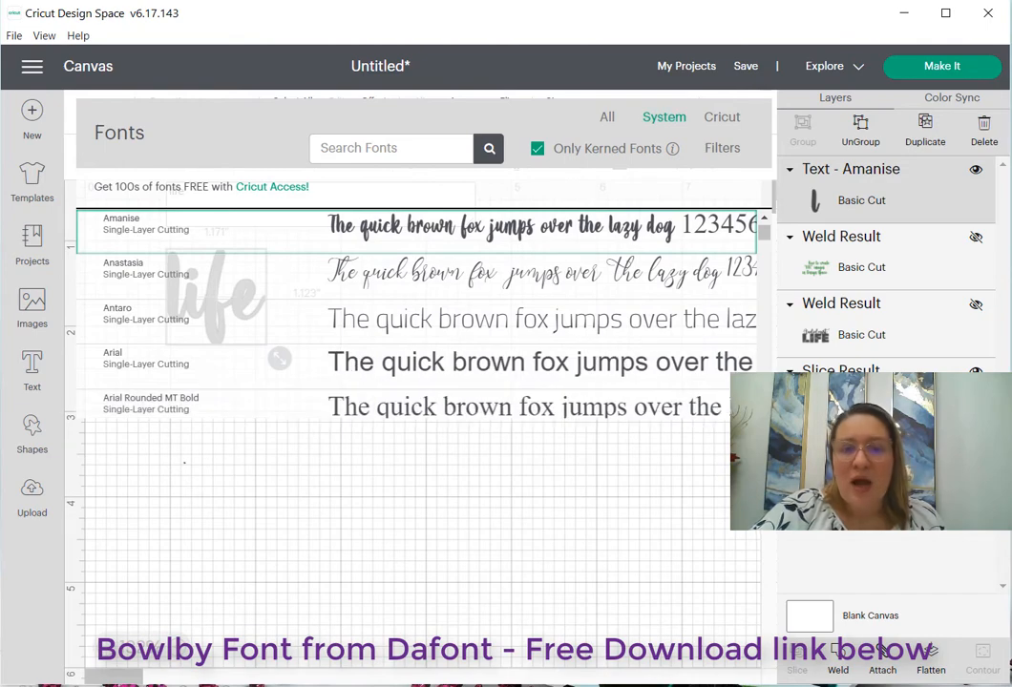
scroll(419, 305, down, 6)
scroll(420, 305, down, 10)
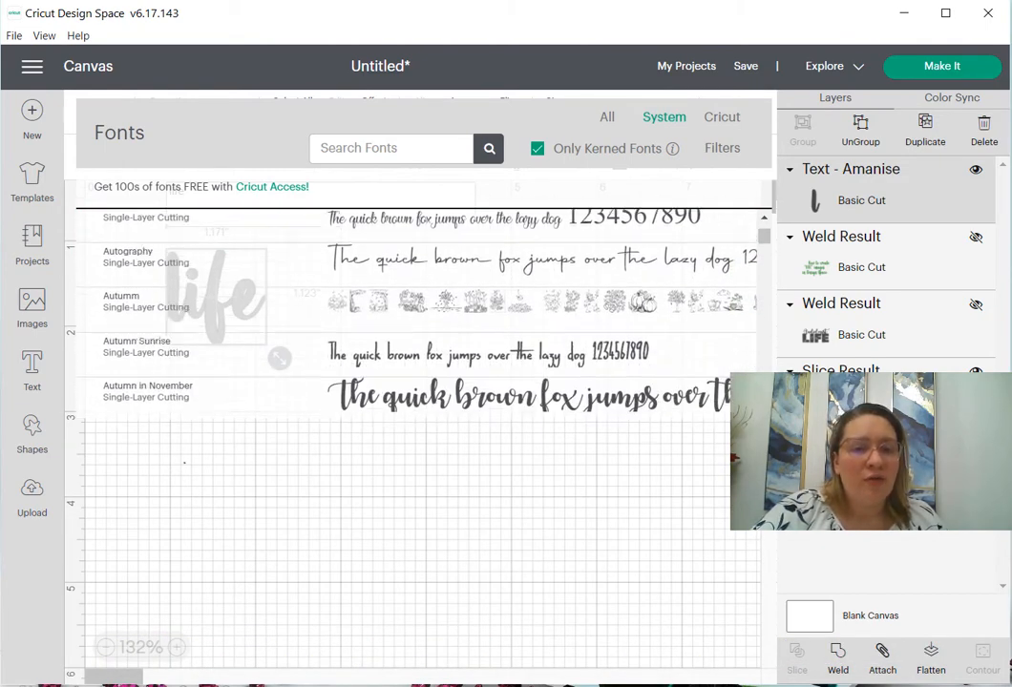
scroll(401, 286, down, 8)
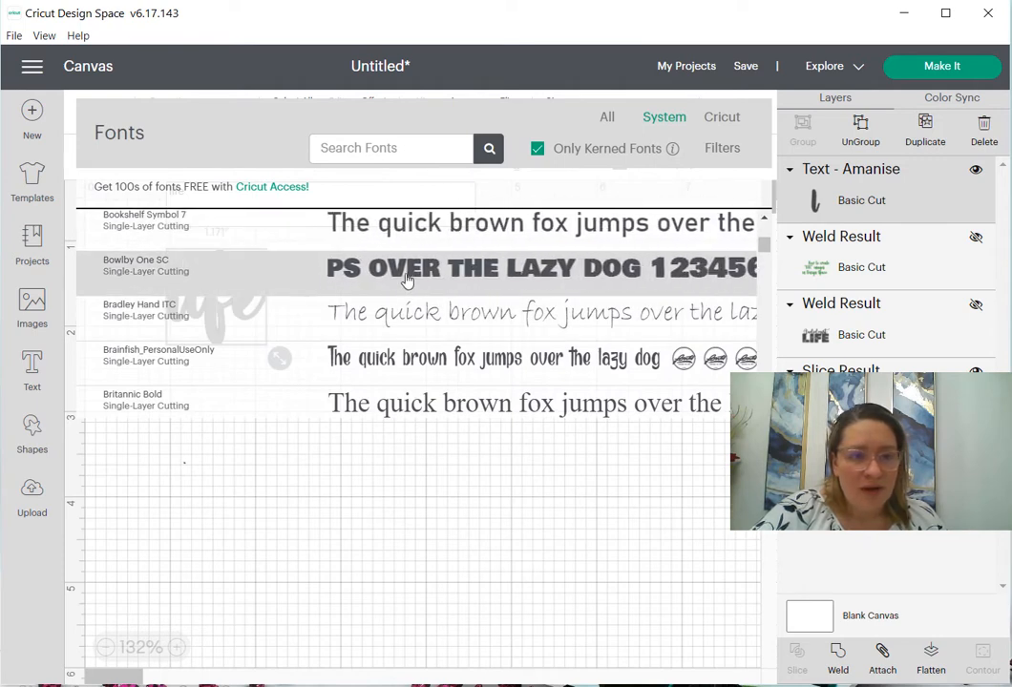
click(420, 279)
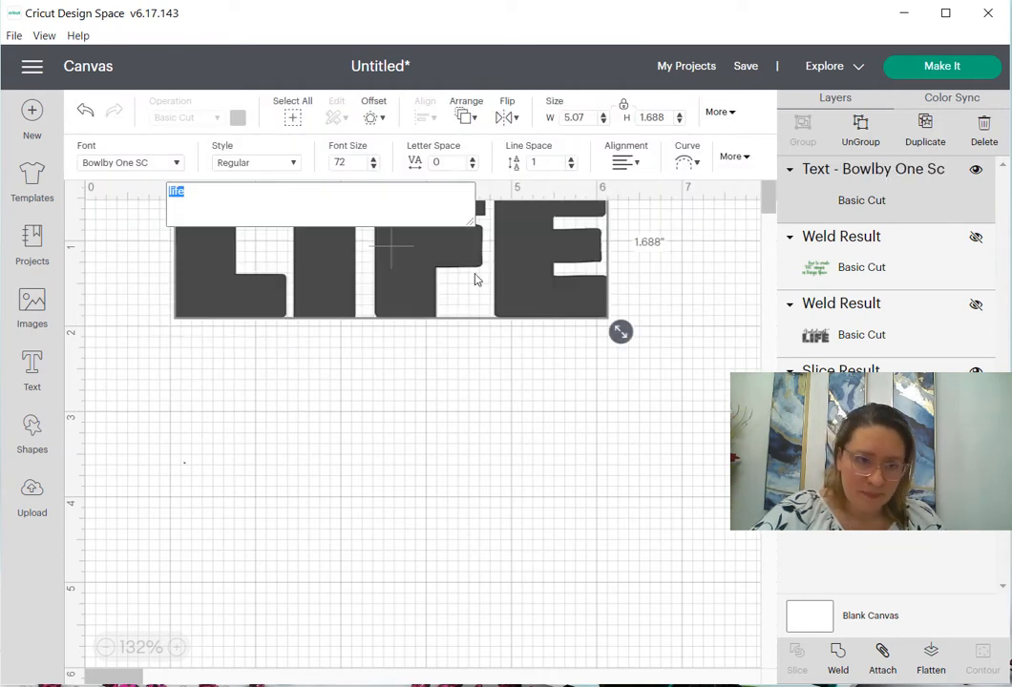
Step: Move the LIFE text down the canvas and enlarge it proportionally to about 5.955 by 1.982 inches
drag(423, 279, 300, 427)
click(255, 276)
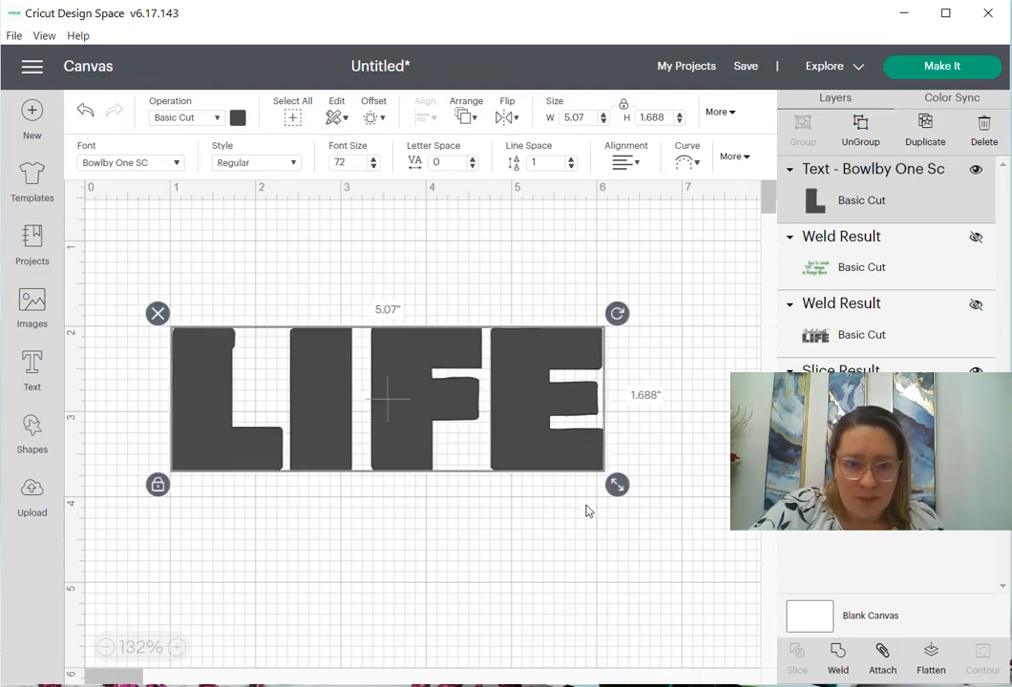
drag(616, 485, 648, 517)
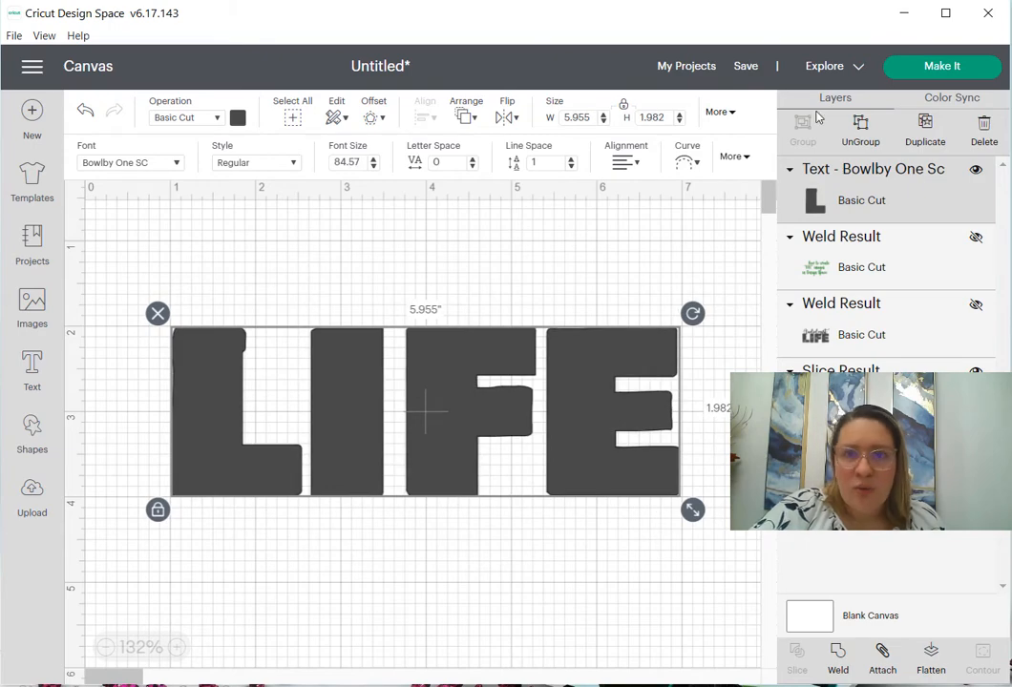
Step: Switch back to Facebook in Edge and open the winged medical staff image from the post's comments at full size
click(899, 12)
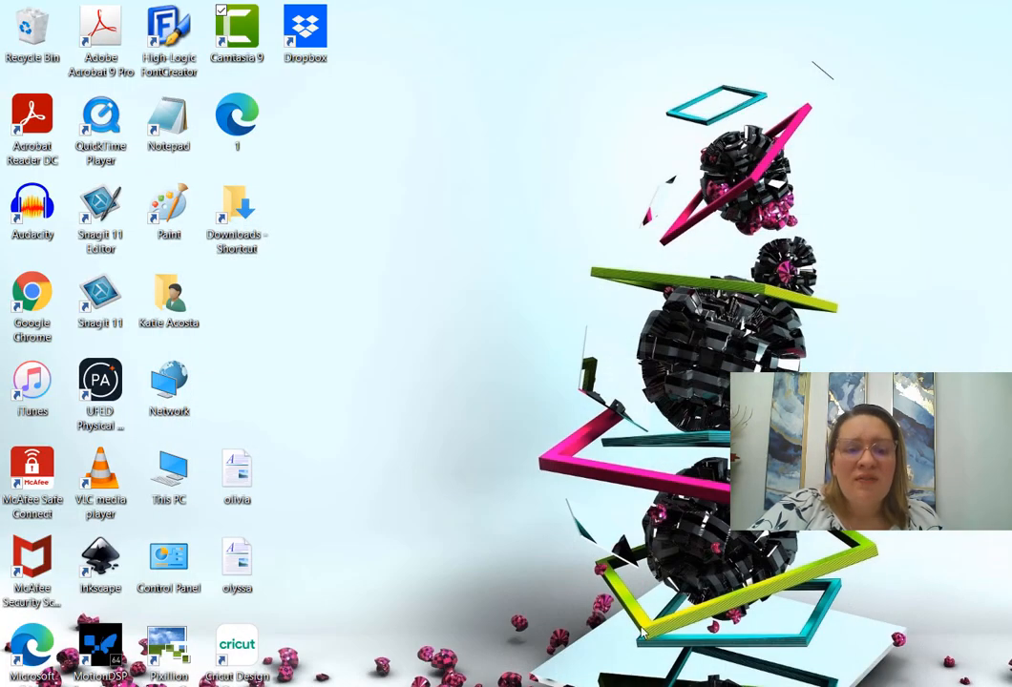
key(alt+Tab)
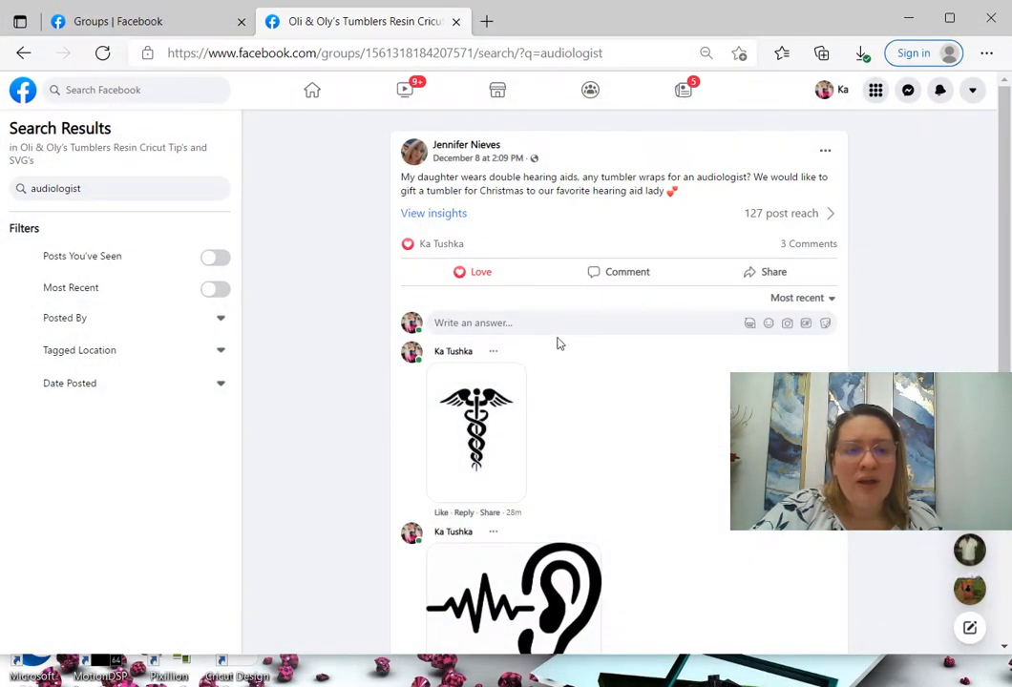
scroll(442, 299, down, 2)
click(442, 299)
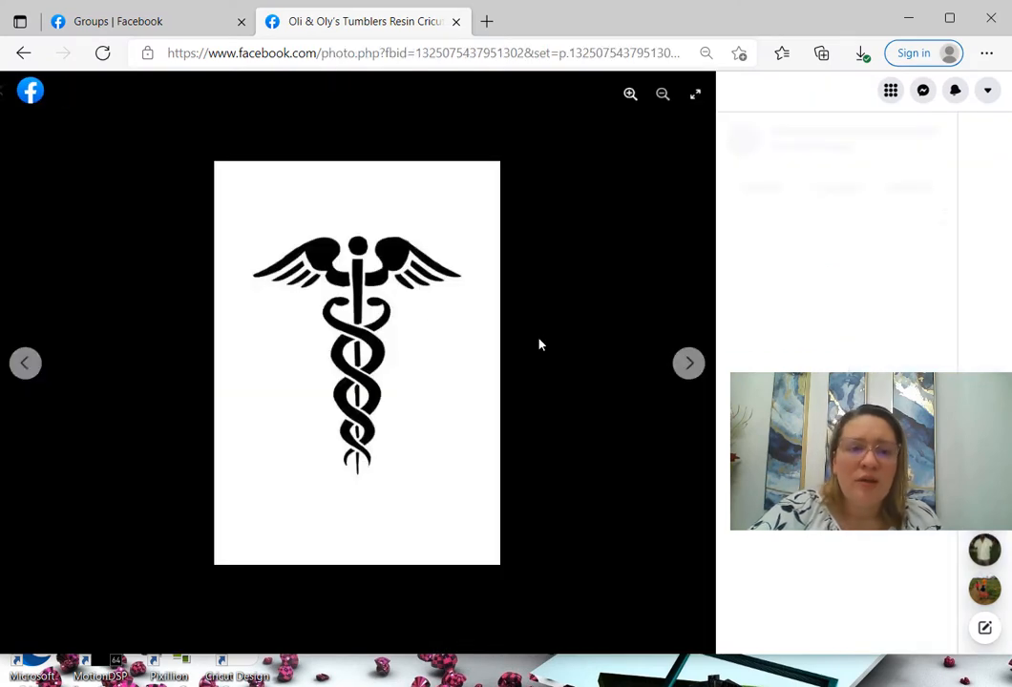
right_click(364, 322)
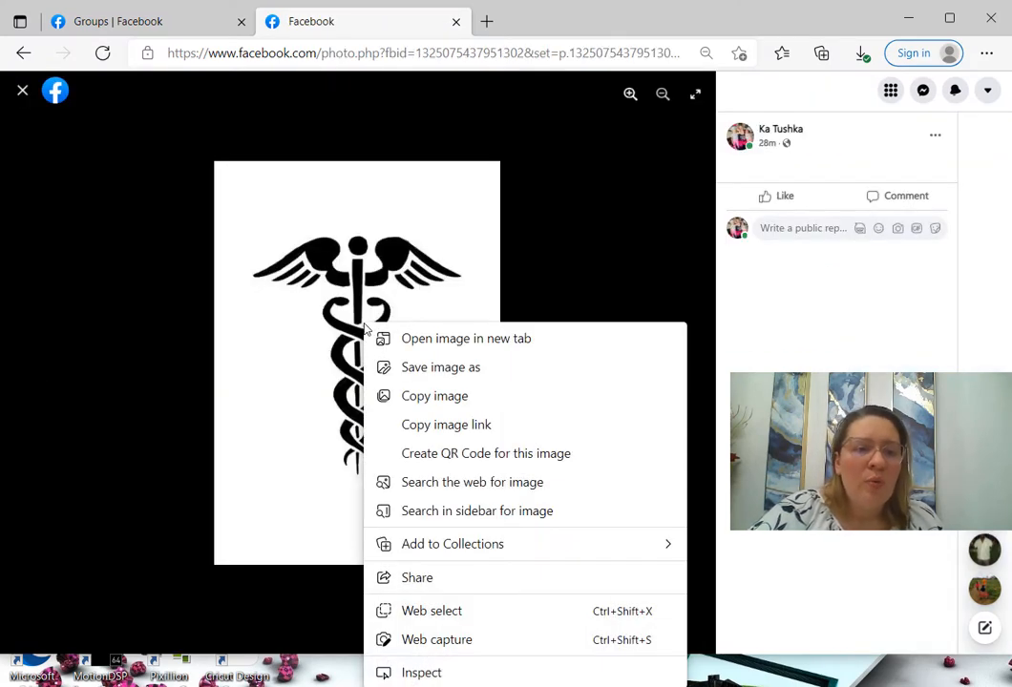
click(435, 371)
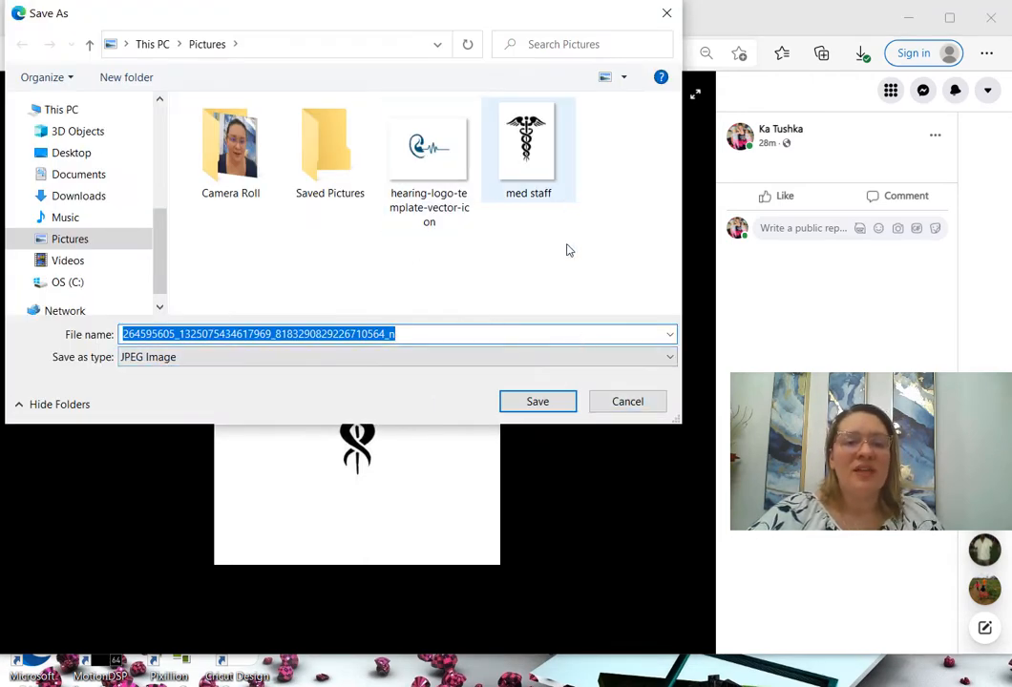
click(628, 408)
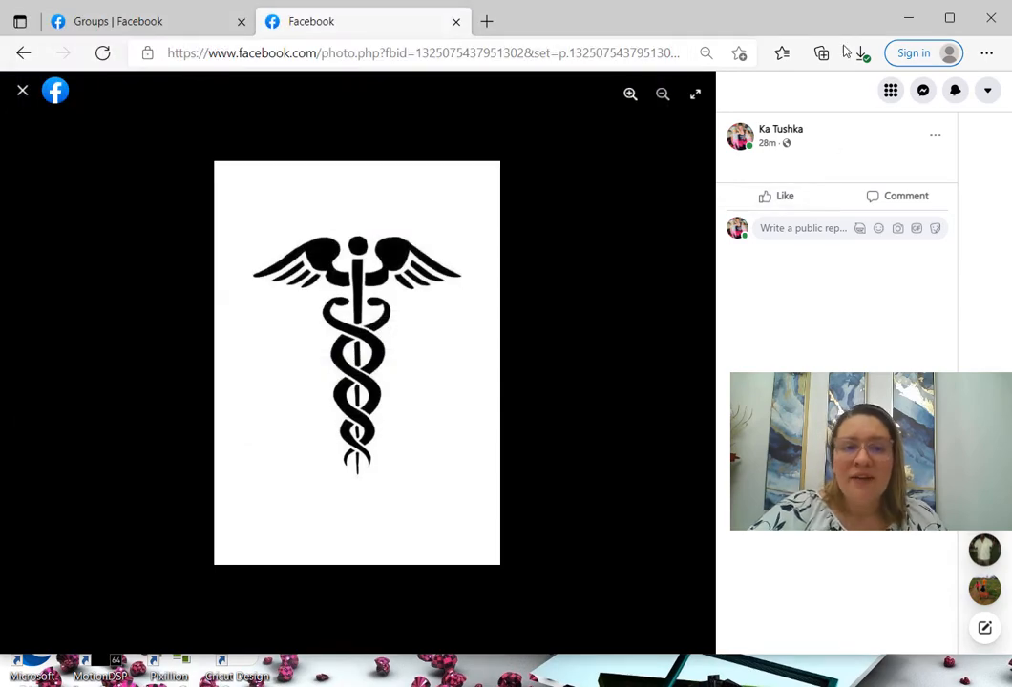
Step: Switch back to Cricut Design Space and open the "aide" picture from the Pictures folder as a new image upload
click(905, 18)
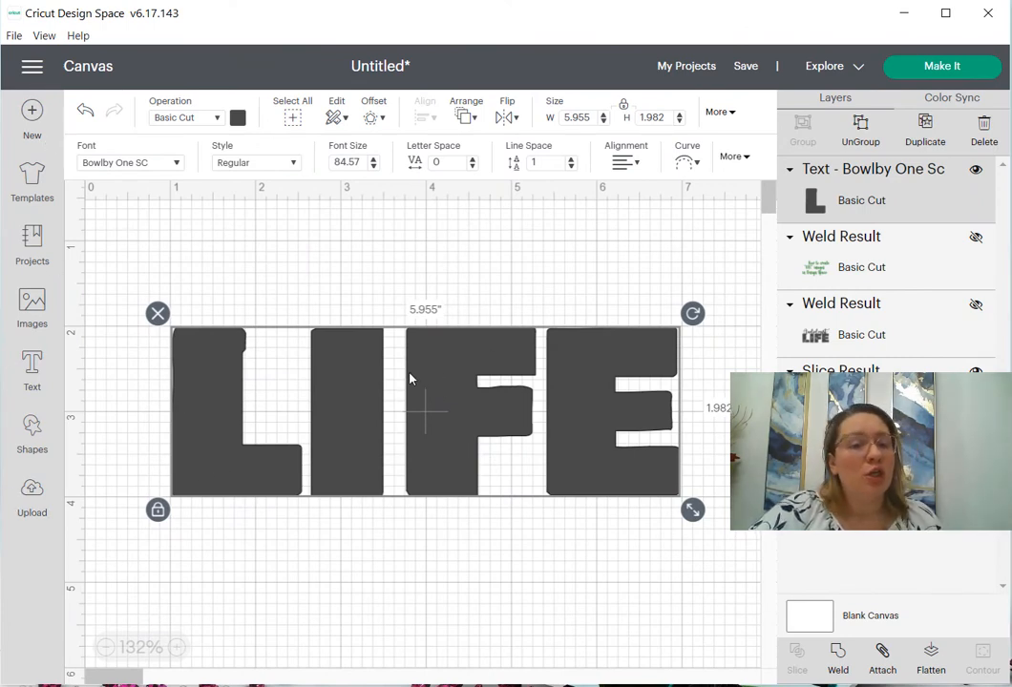
click(30, 496)
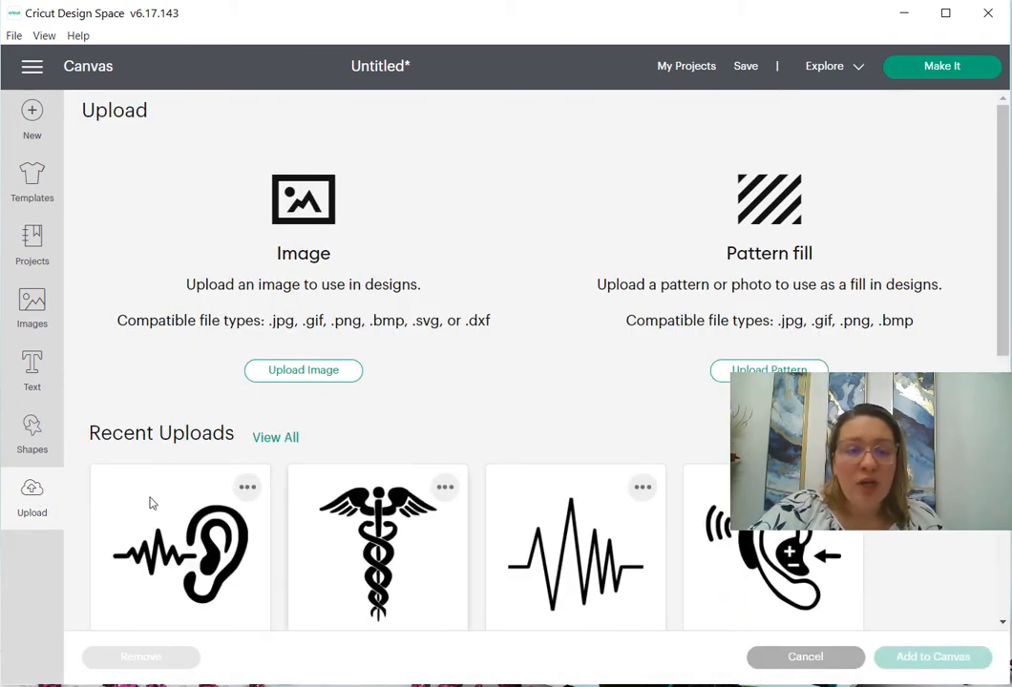
scroll(271, 496, down, 2)
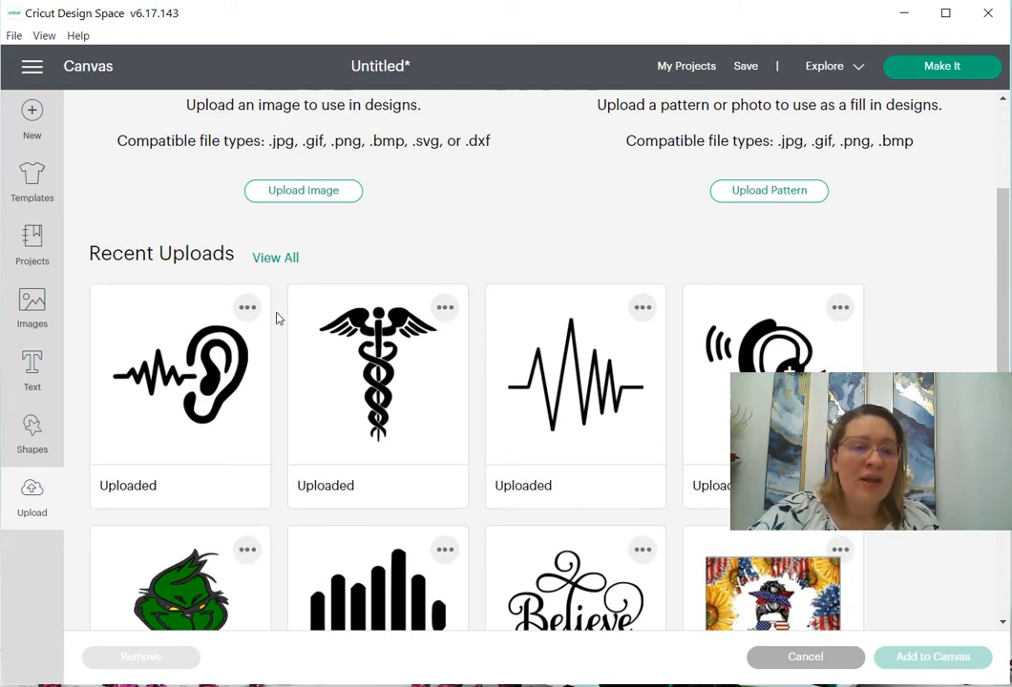
click(339, 200)
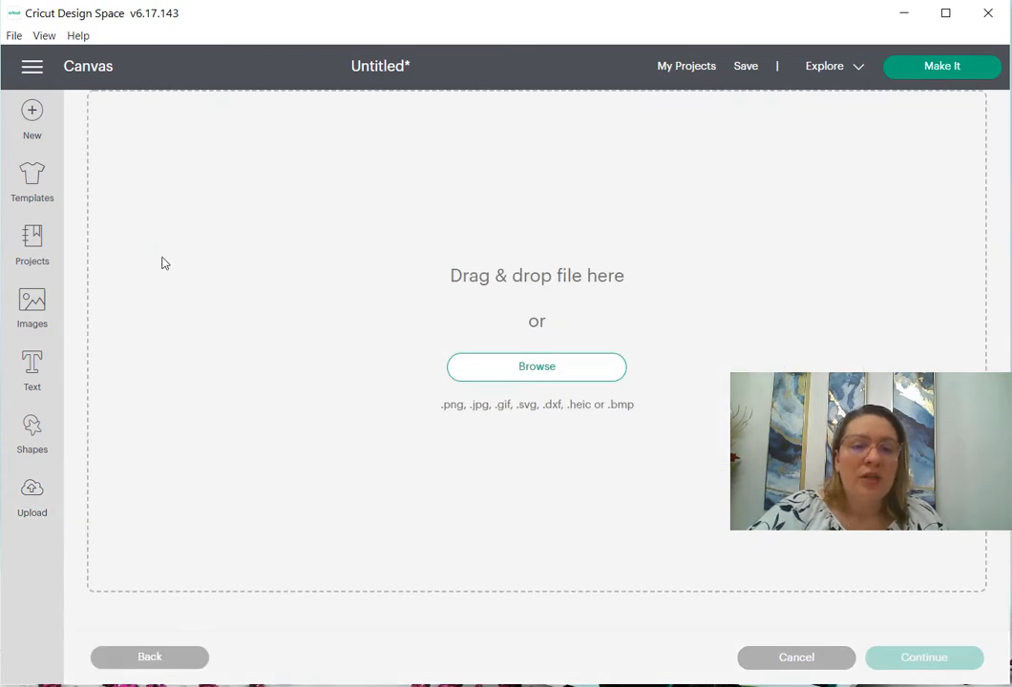
click(516, 379)
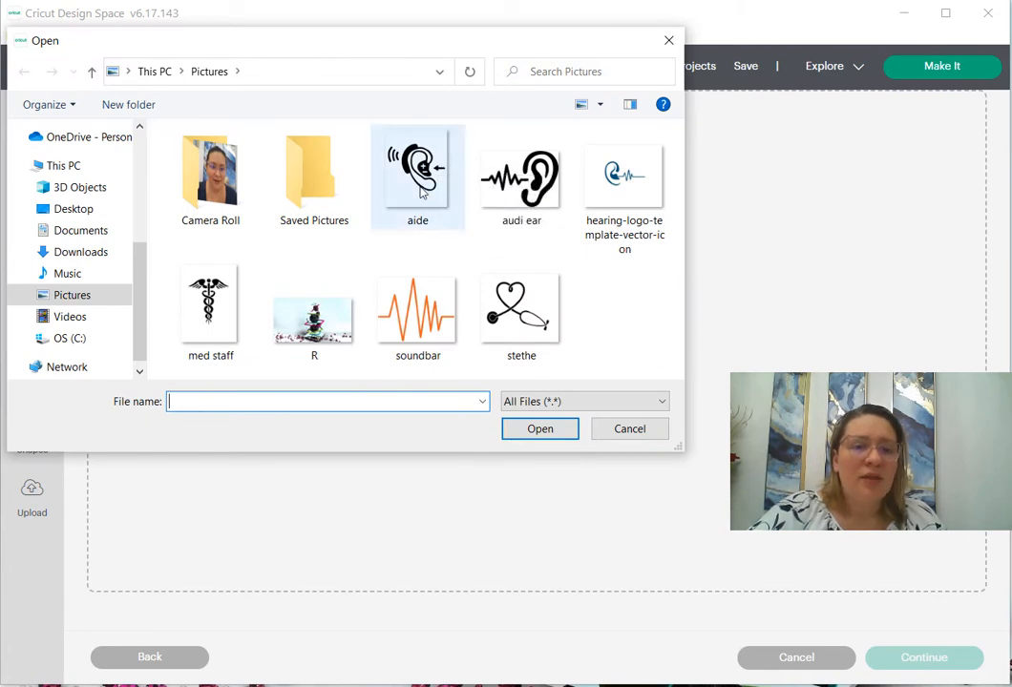
click(421, 190)
click(534, 430)
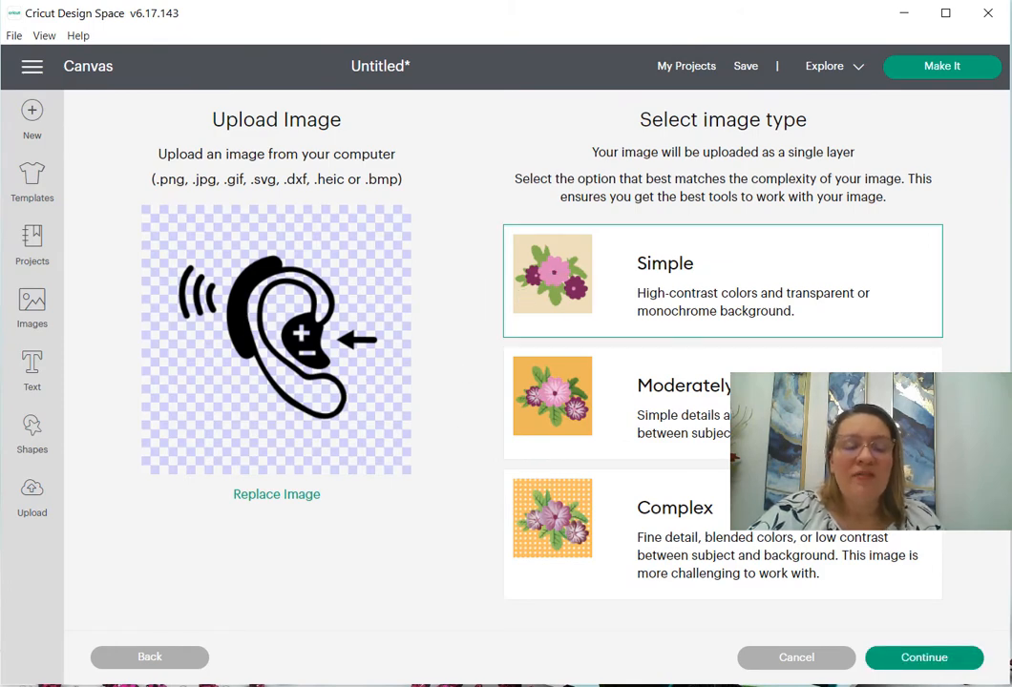
Step: Upload "aide" as a Simple image without background edits, save it as a Cut Image, and return to the canvas
click(917, 658)
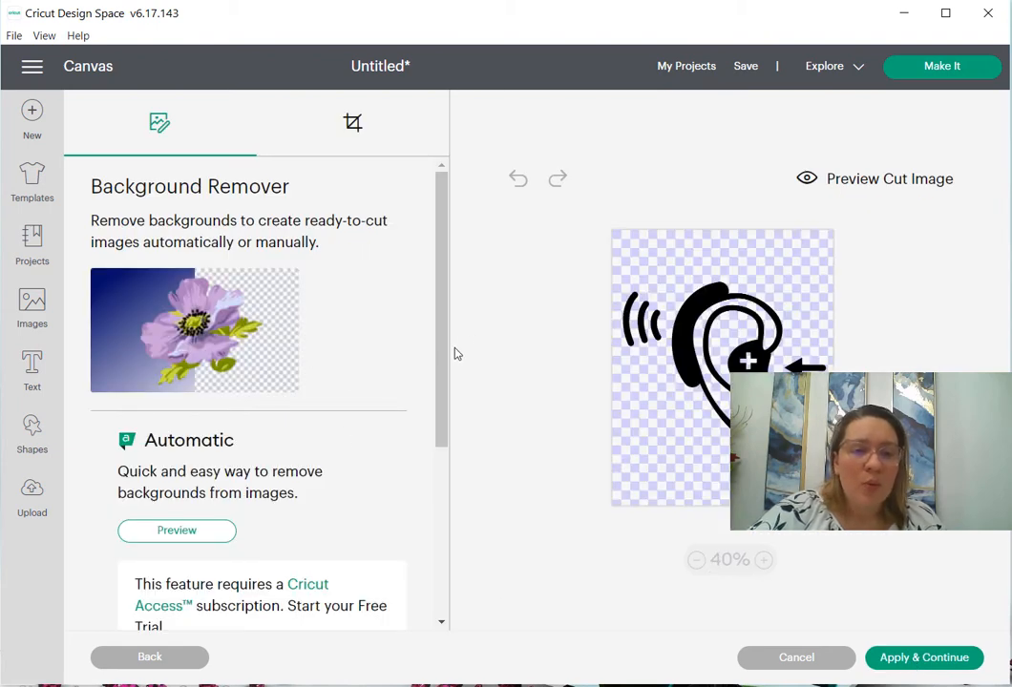
drag(443, 377, 443, 491)
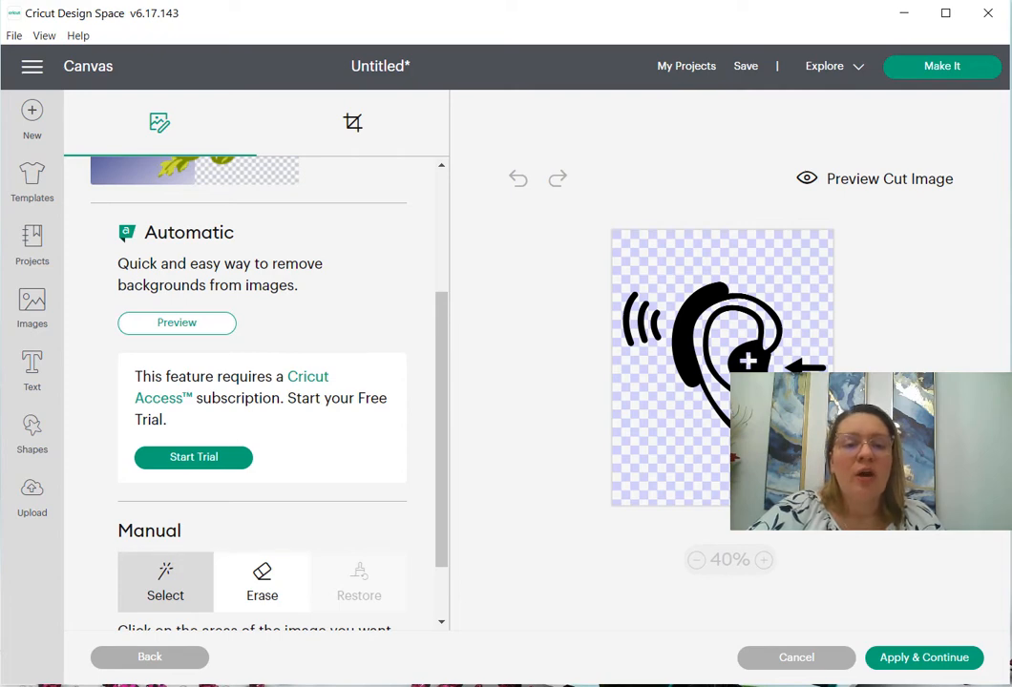
click(917, 658)
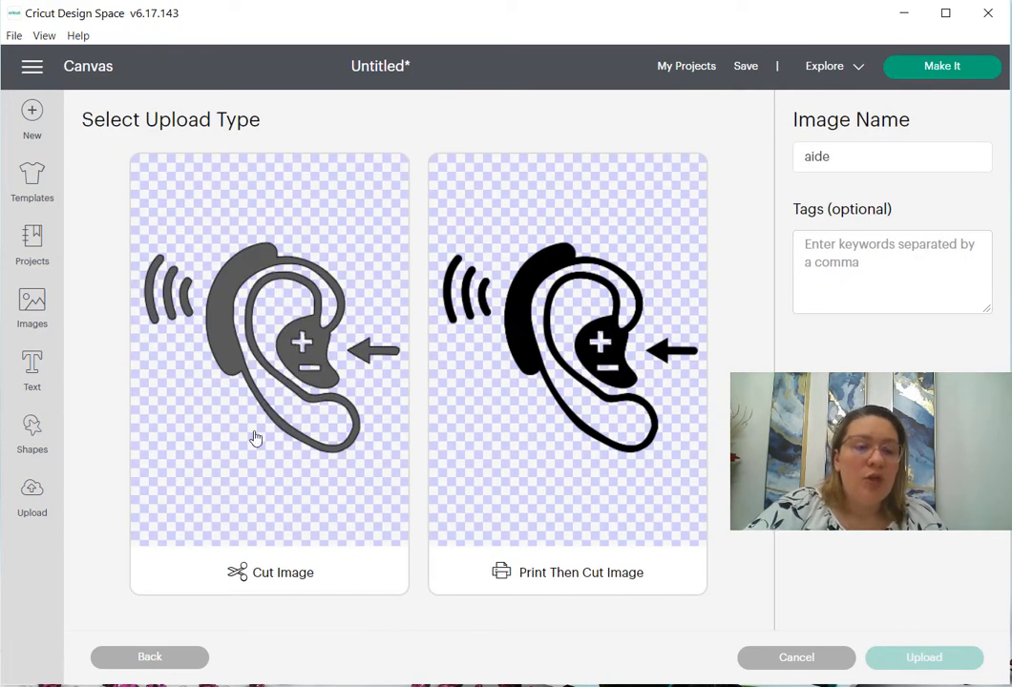
click(230, 465)
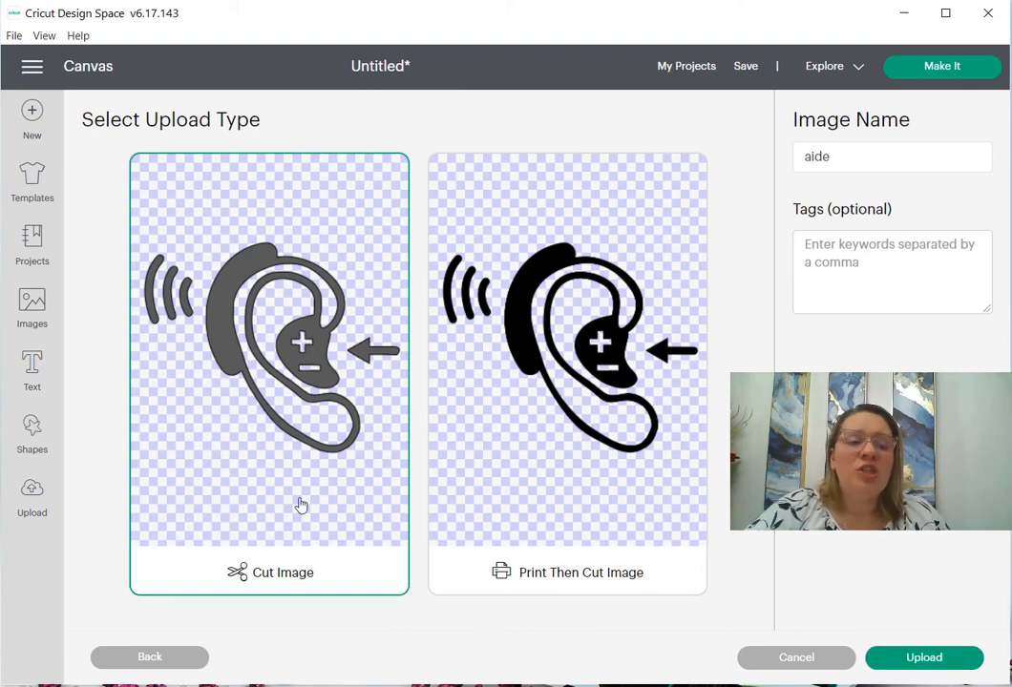
click(925, 660)
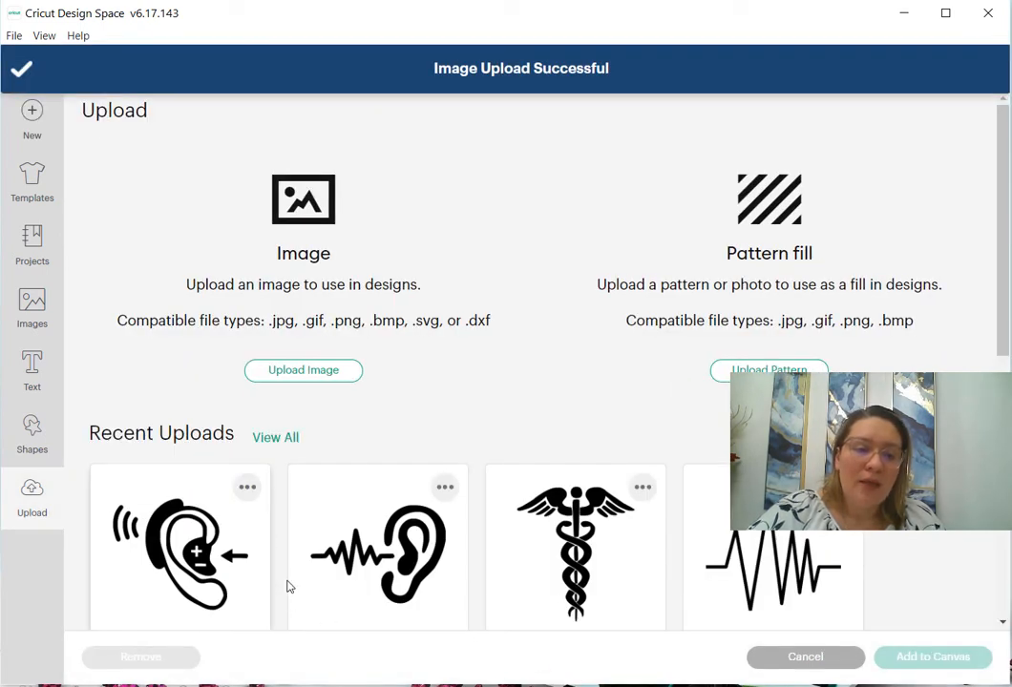
scroll(452, 539, down, 3)
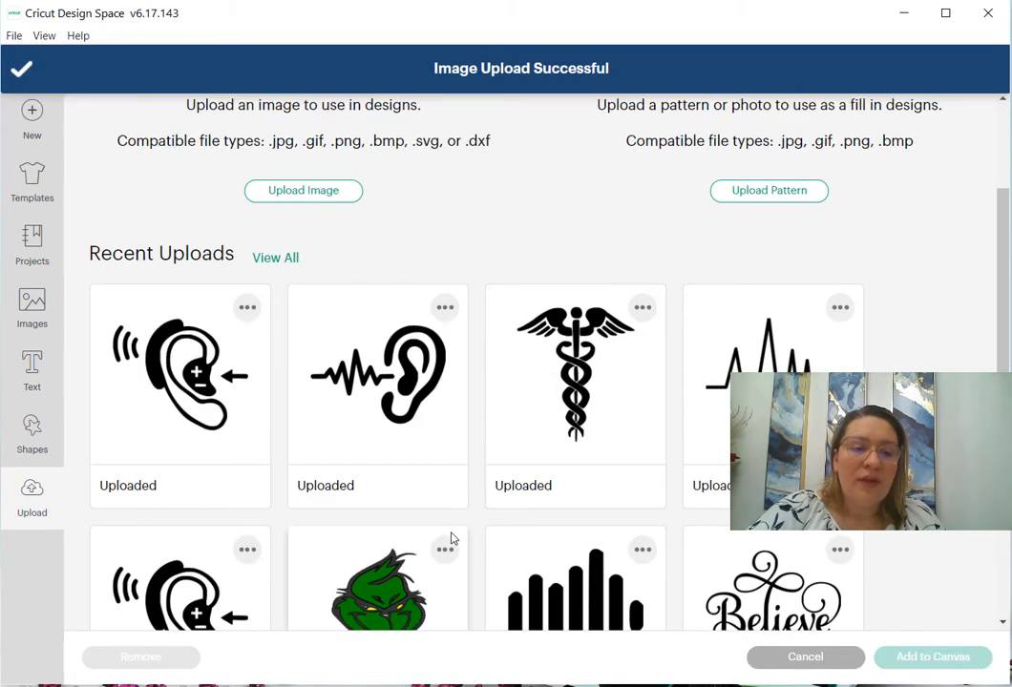
scroll(344, 480, up, 3)
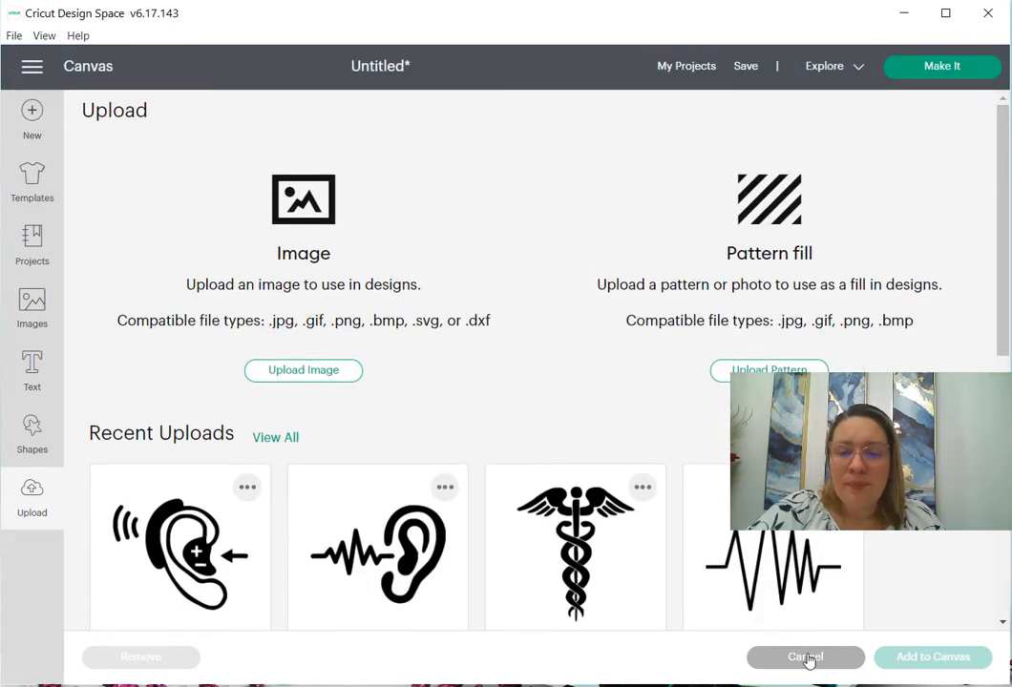
click(801, 657)
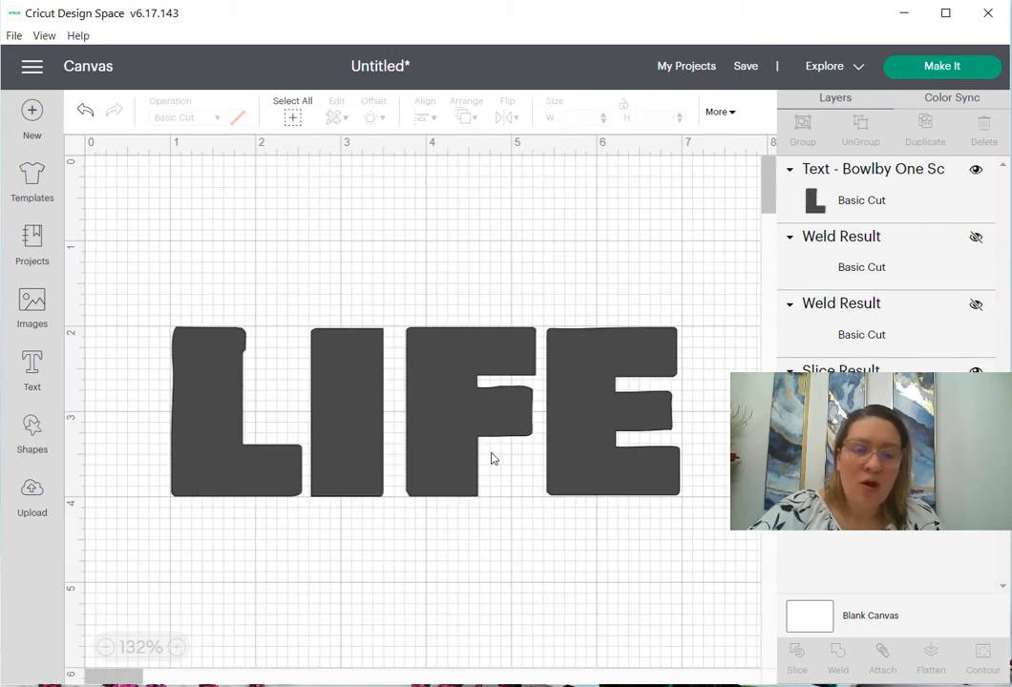
Step: Ungroup the LIFE text into separate letters and check that each letter can be selected individually
click(613, 466)
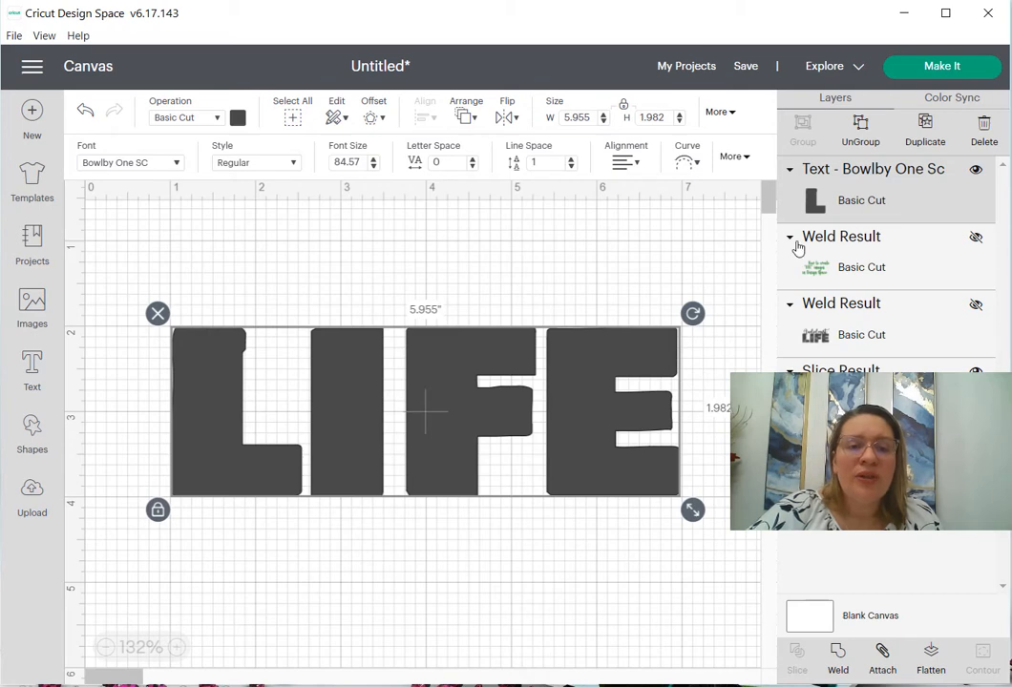
click(861, 136)
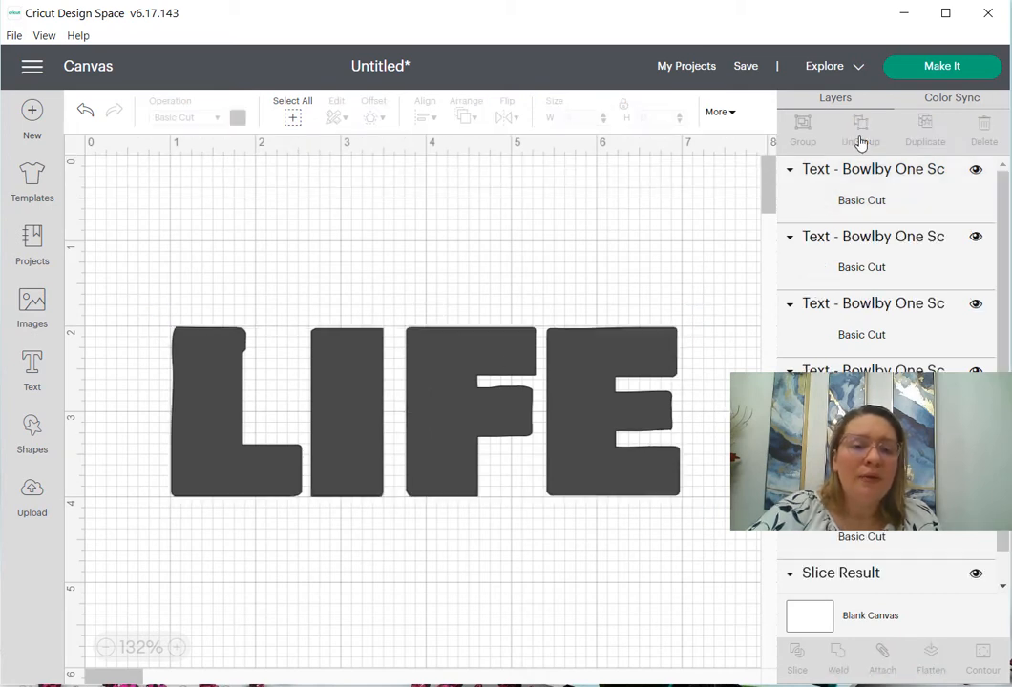
click(618, 406)
click(471, 413)
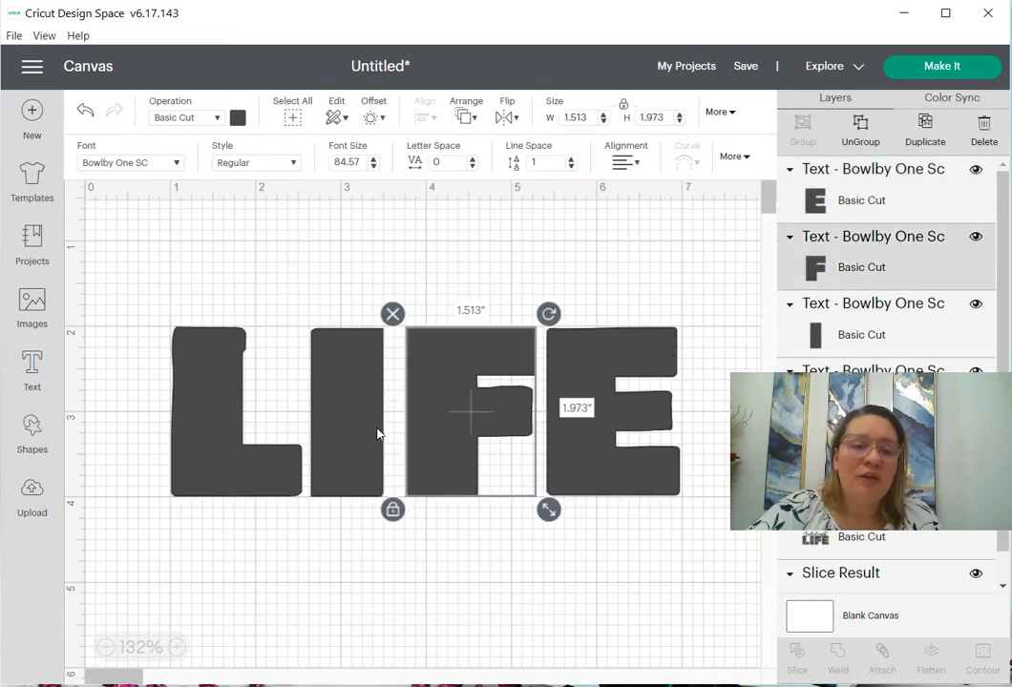
click(348, 434)
click(239, 453)
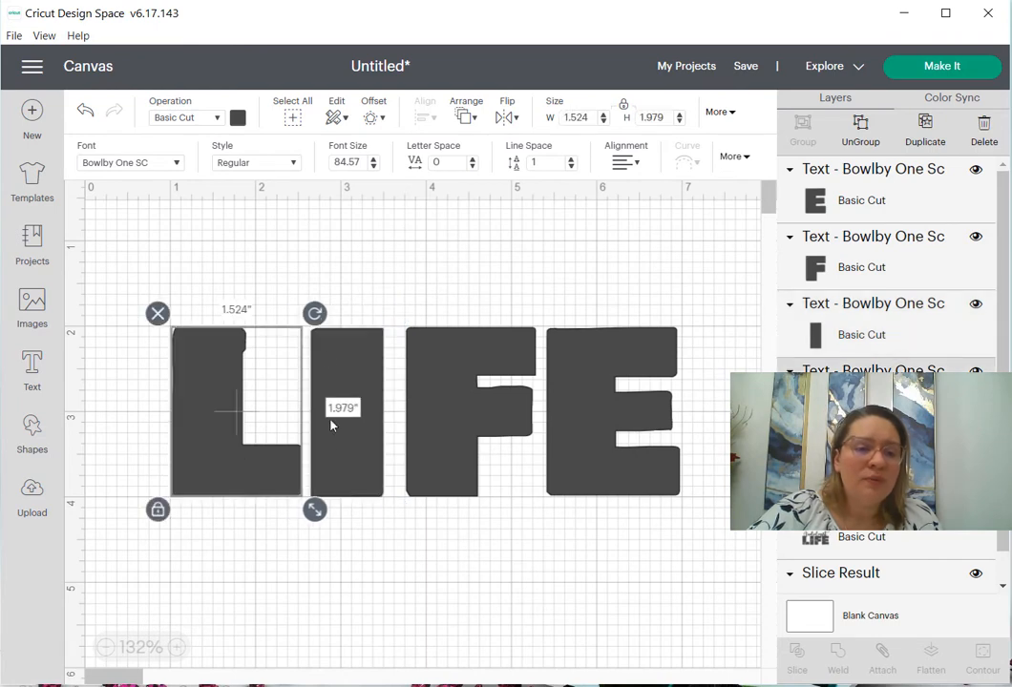
click(306, 246)
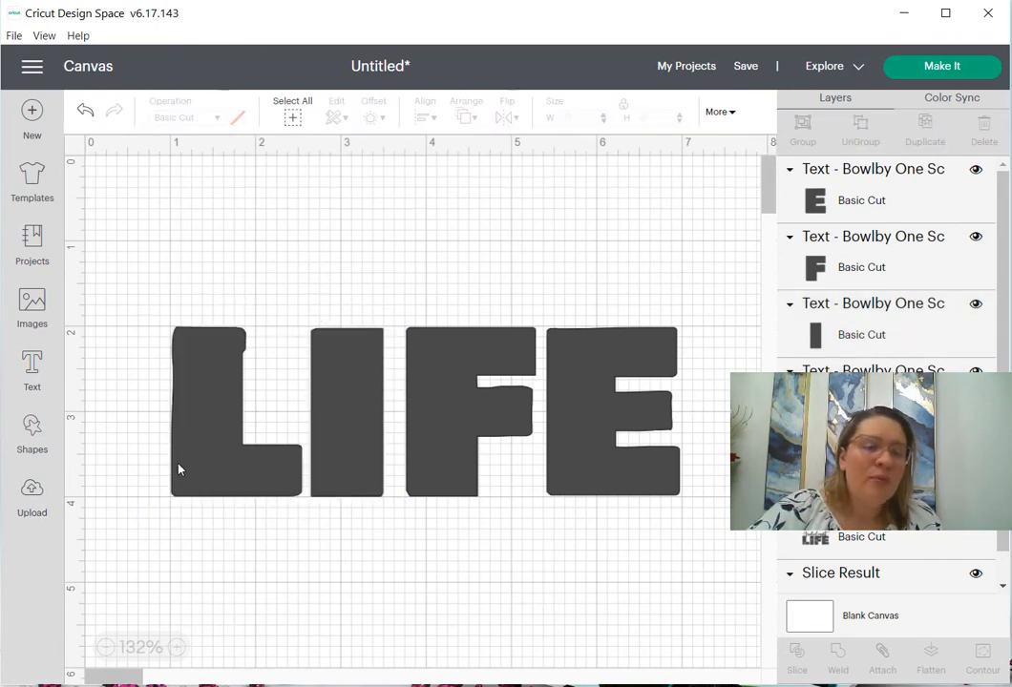
Step: Add the uploaded hearing aid, sound-wave ear, winged medical staff and soundbar images to the canvas together
click(27, 496)
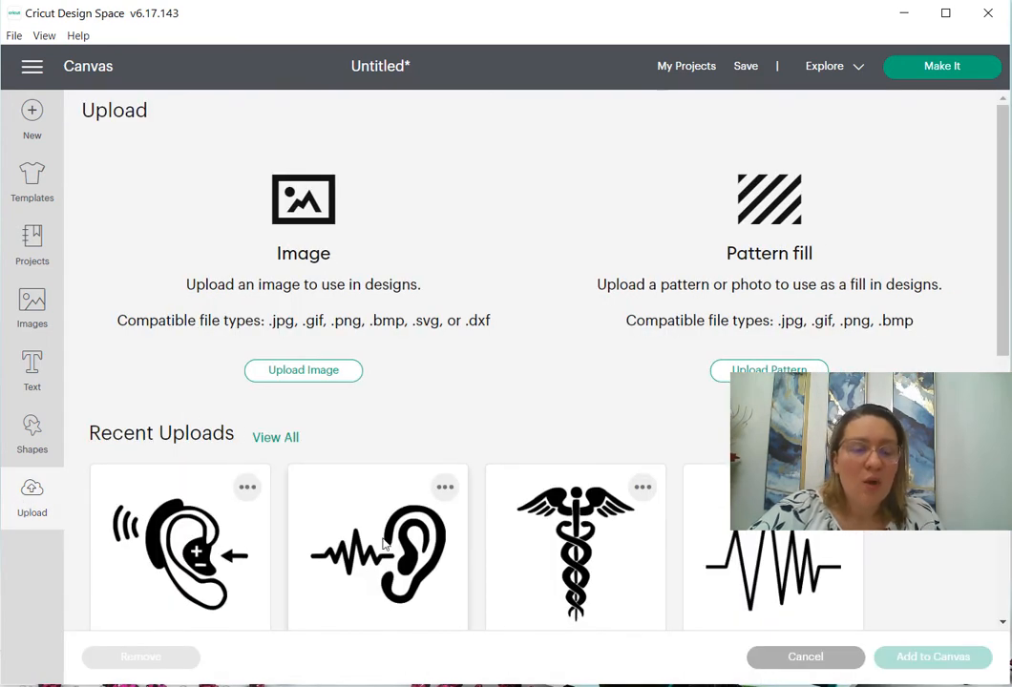
scroll(307, 475, down, 2)
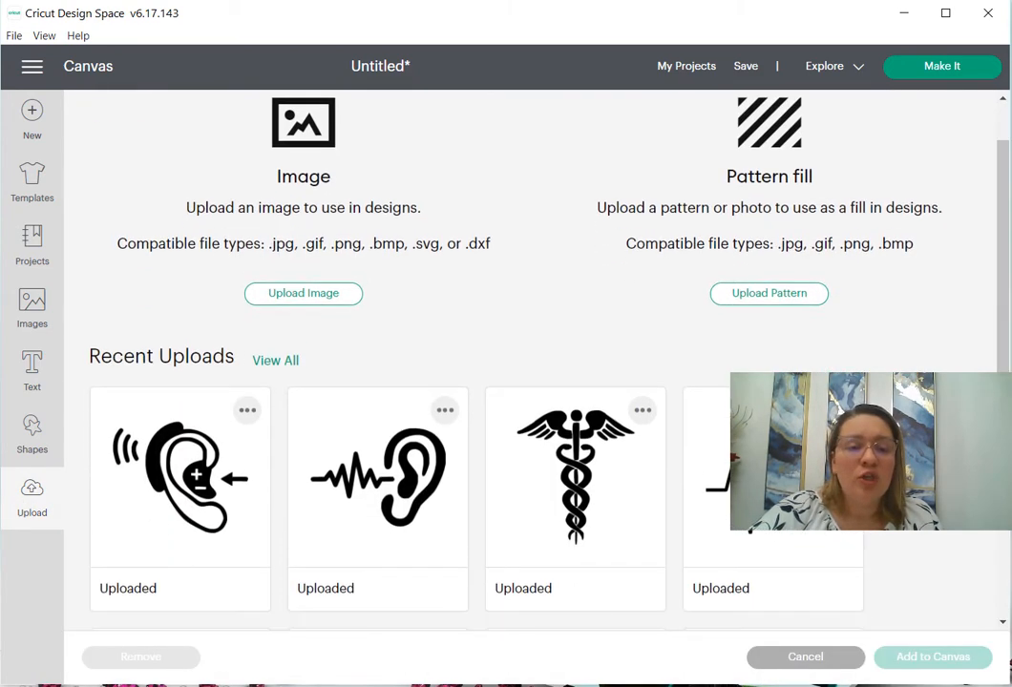
click(181, 478)
click(377, 477)
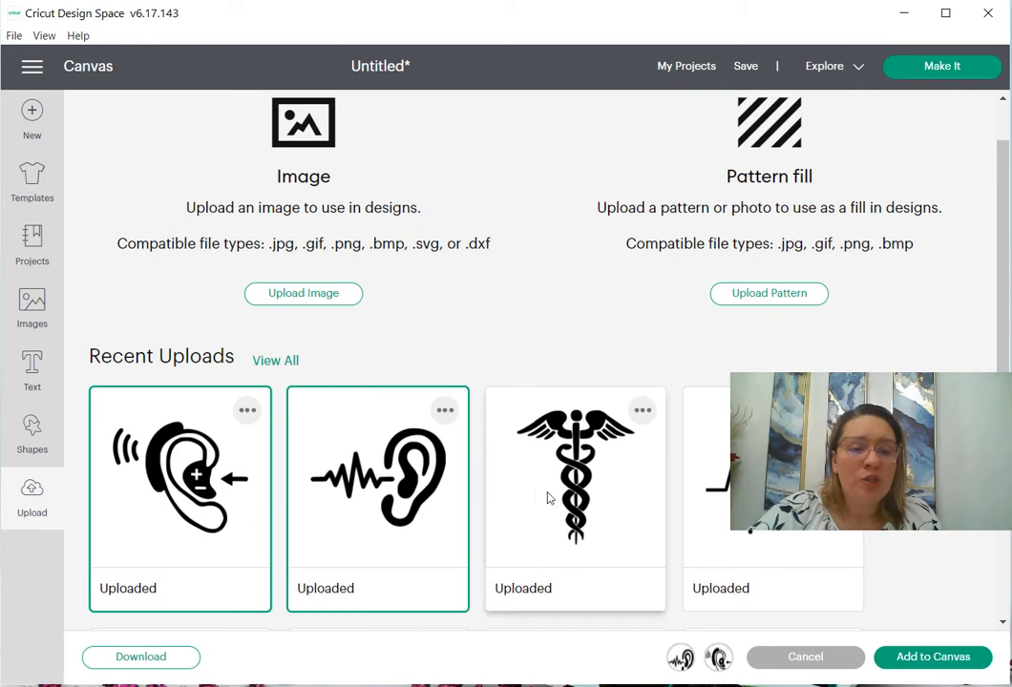
click(548, 491)
click(722, 502)
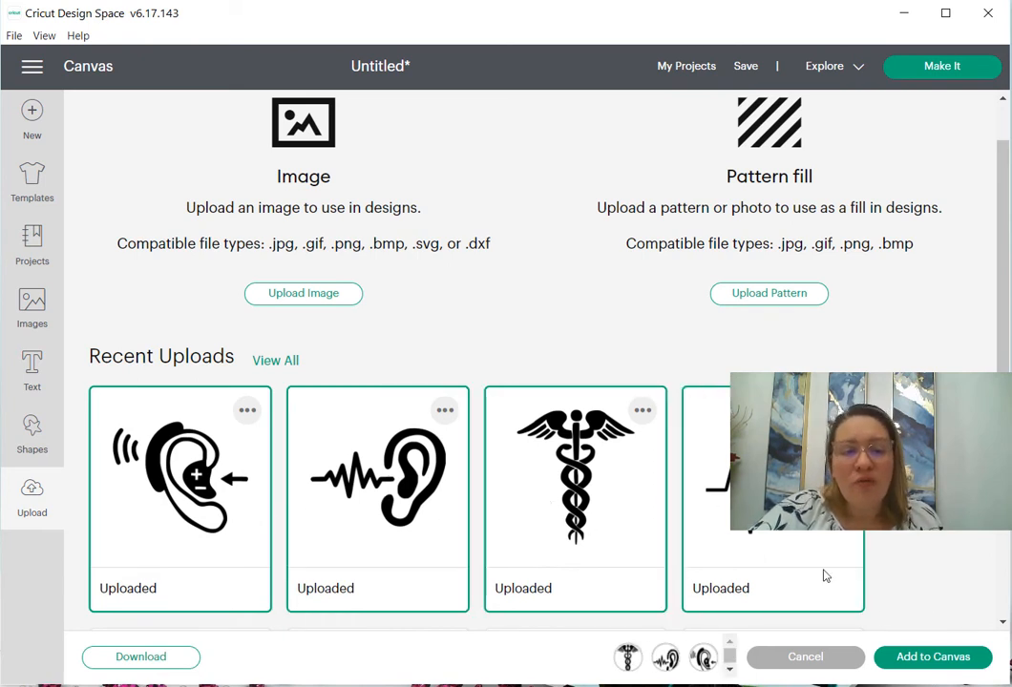
click(933, 657)
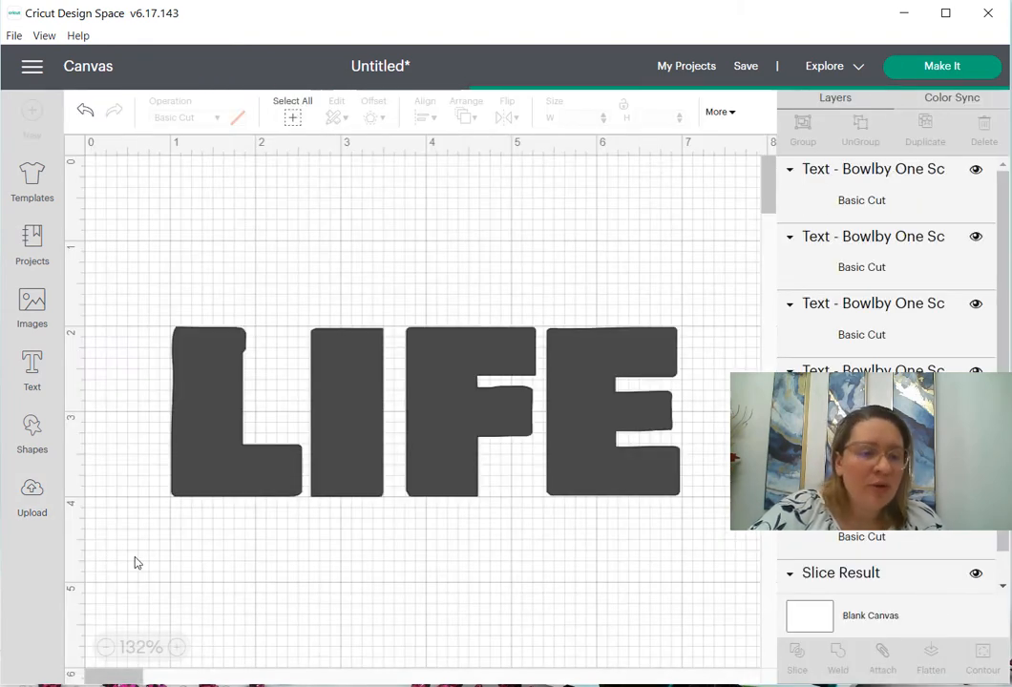
Step: Scale the four inserted images down together to about 2.081 by 1.736 inches
click(106, 648)
click(106, 648)
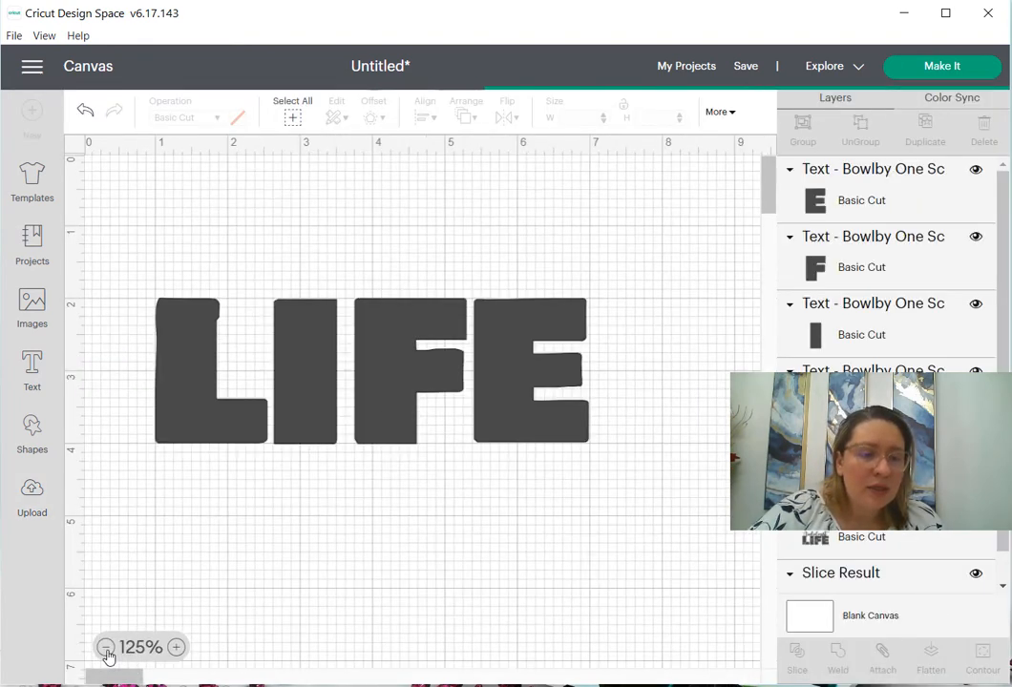
click(106, 648)
click(106, 648)
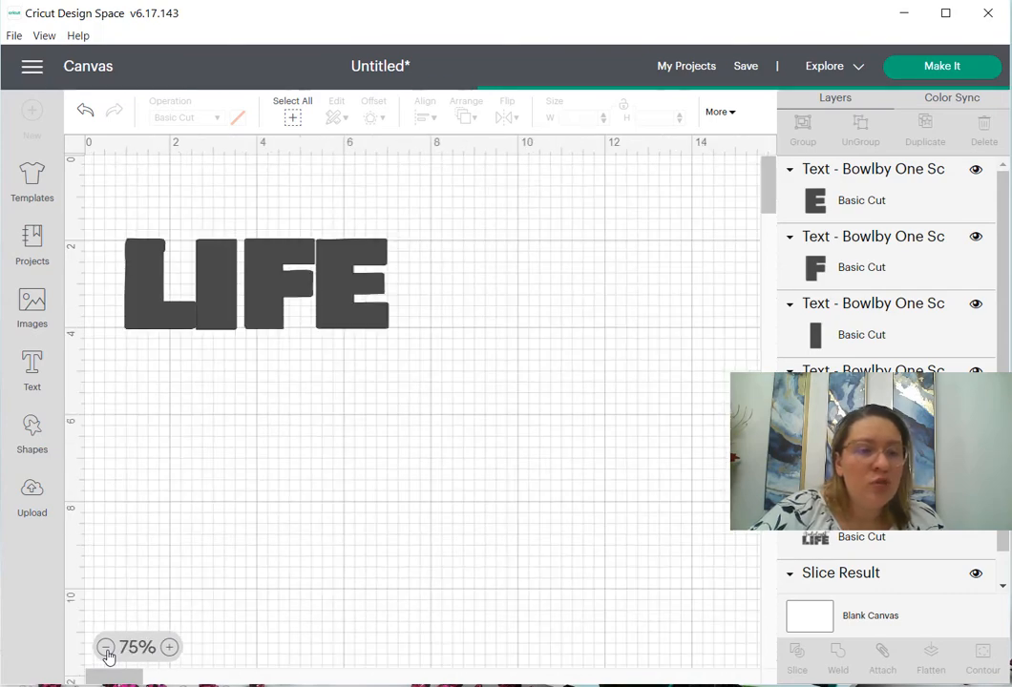
click(106, 648)
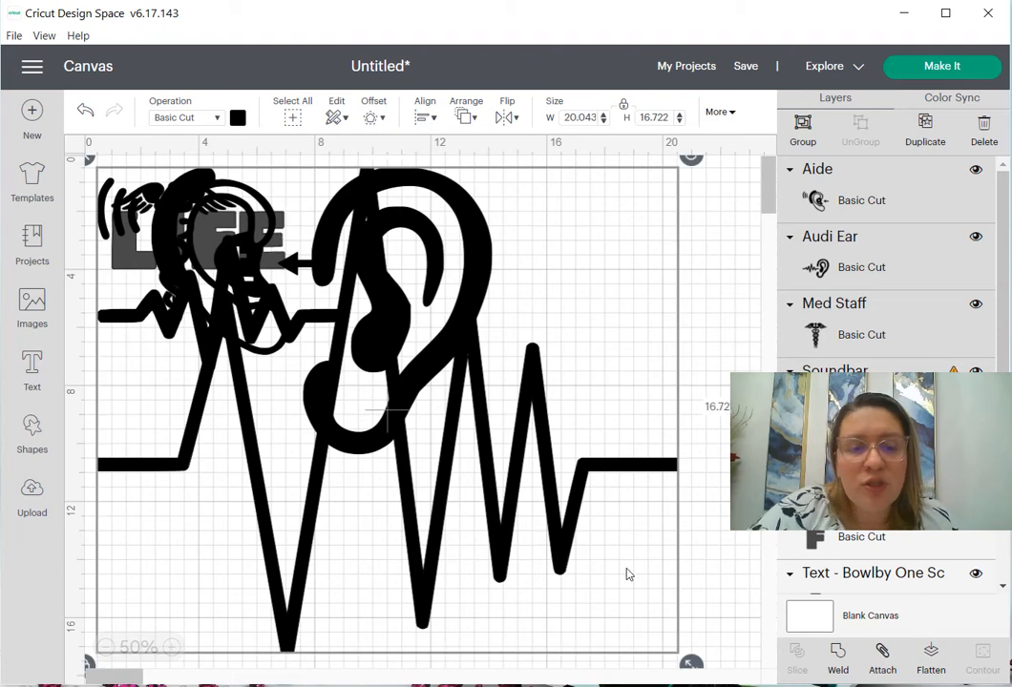
drag(694, 666, 117, 230)
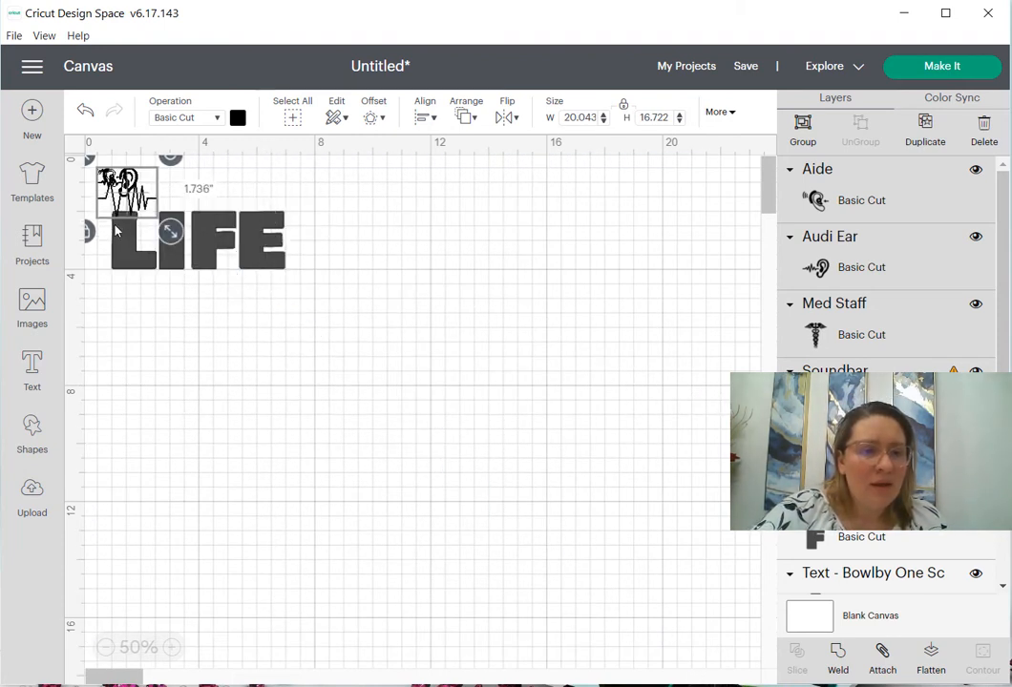
Step: Move the four small icons together to the area above the F and E, then deselect them
click(169, 648)
click(170, 648)
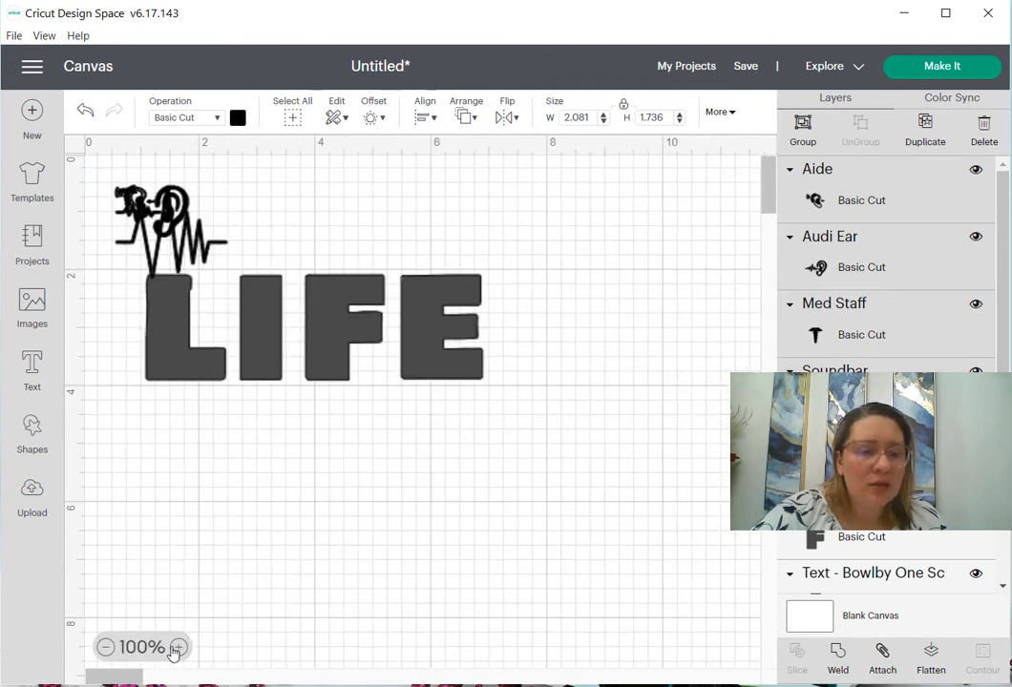
click(177, 648)
click(176, 648)
click(176, 648)
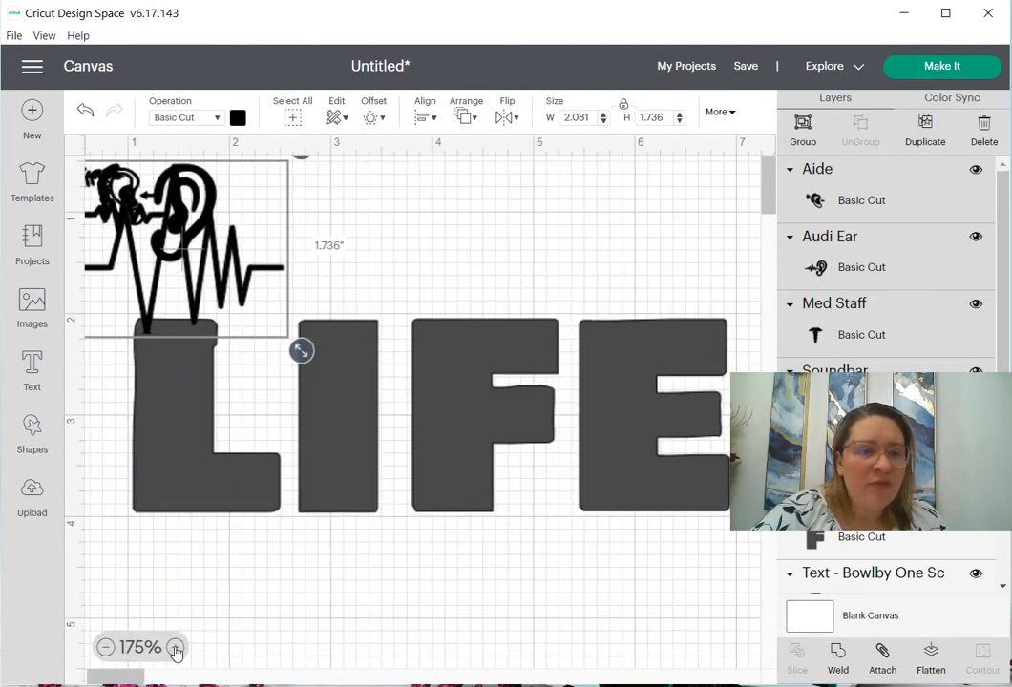
click(198, 604)
click(198, 312)
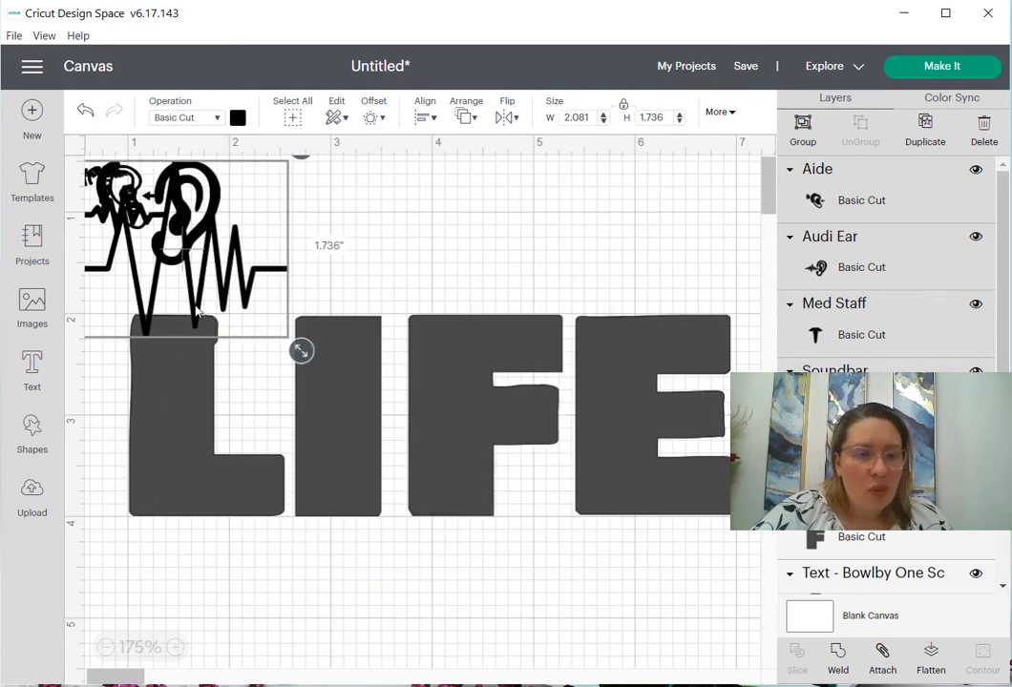
drag(221, 306, 631, 272)
click(582, 275)
Step: Spread the overlapping icons apart, placing the sound-wave ear above the F and the hearing aid above the L
drag(429, 222, 495, 263)
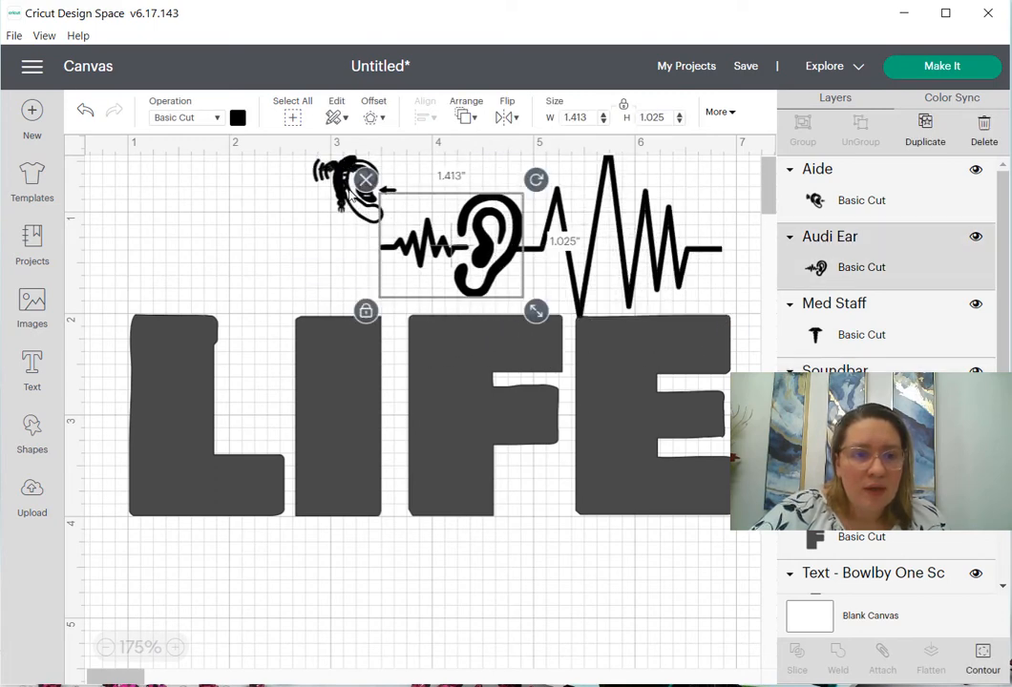
drag(356, 208, 345, 286)
drag(342, 186, 270, 199)
drag(352, 276, 187, 274)
Step: Place the medical staff on the letter I at about 0.764 by 0.879 inches and select it together with the letter
drag(270, 209, 391, 474)
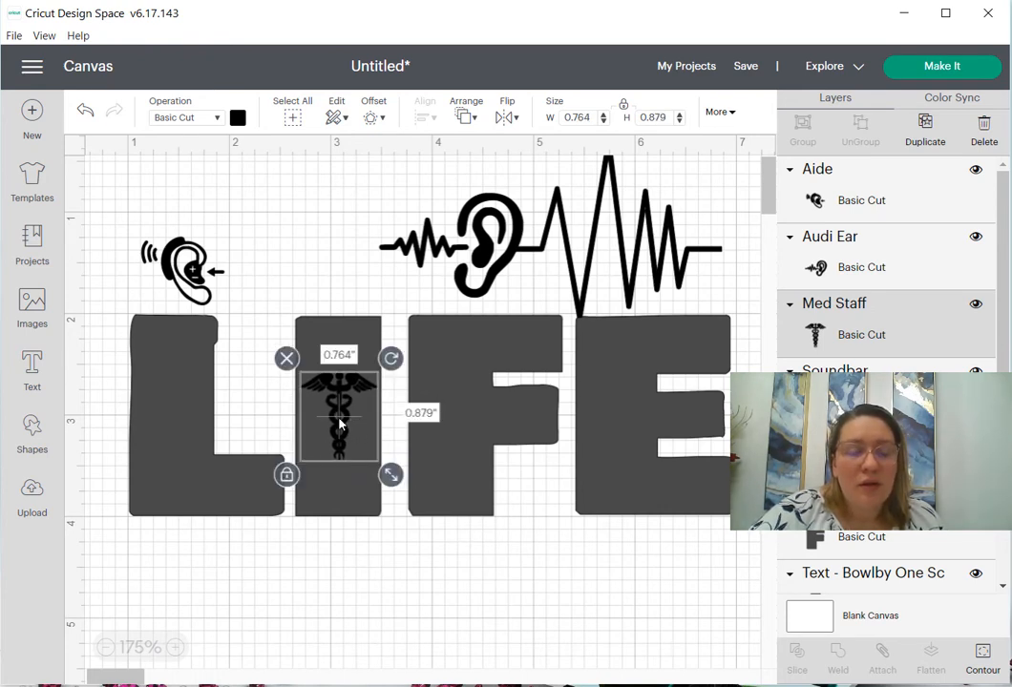
click(343, 543)
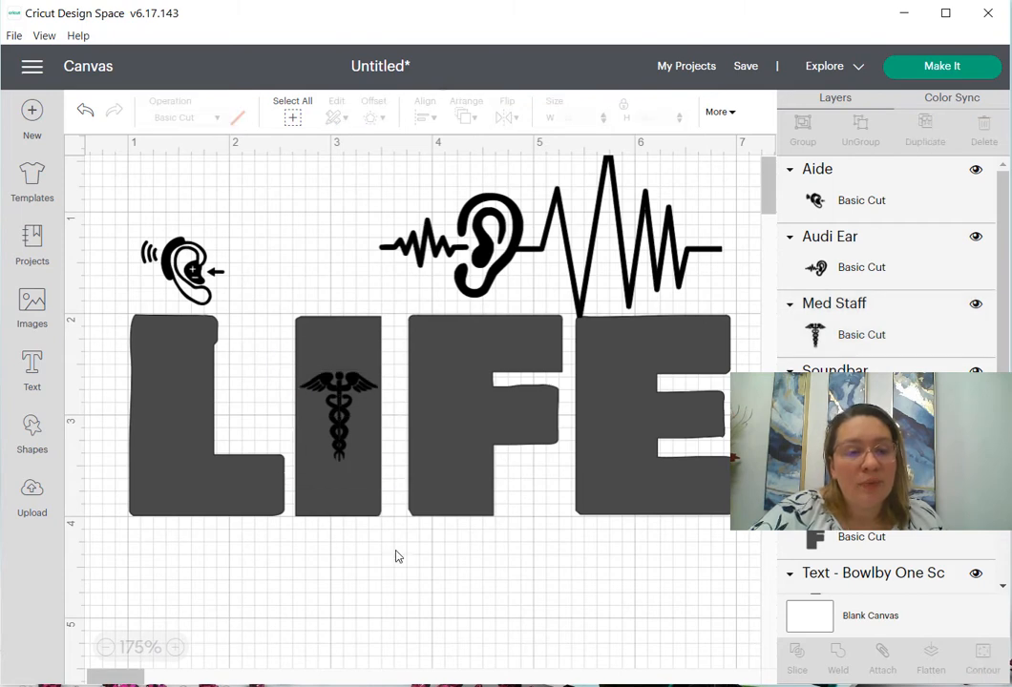
drag(402, 567, 307, 290)
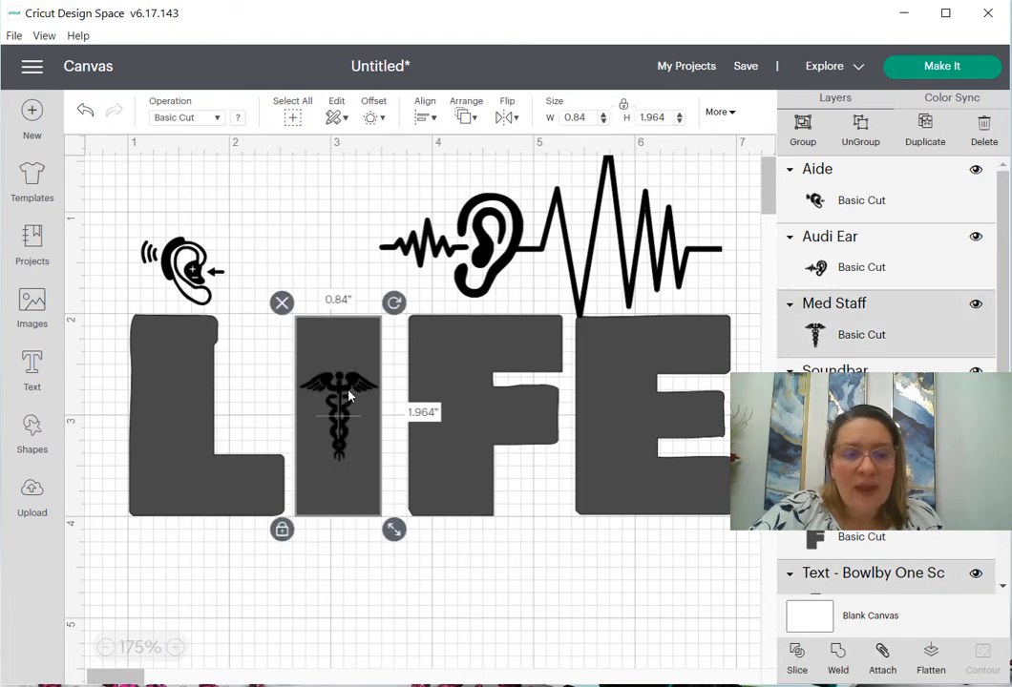
Step: Select the medical staff together with the letter I and slice the staff out of the letter
click(450, 565)
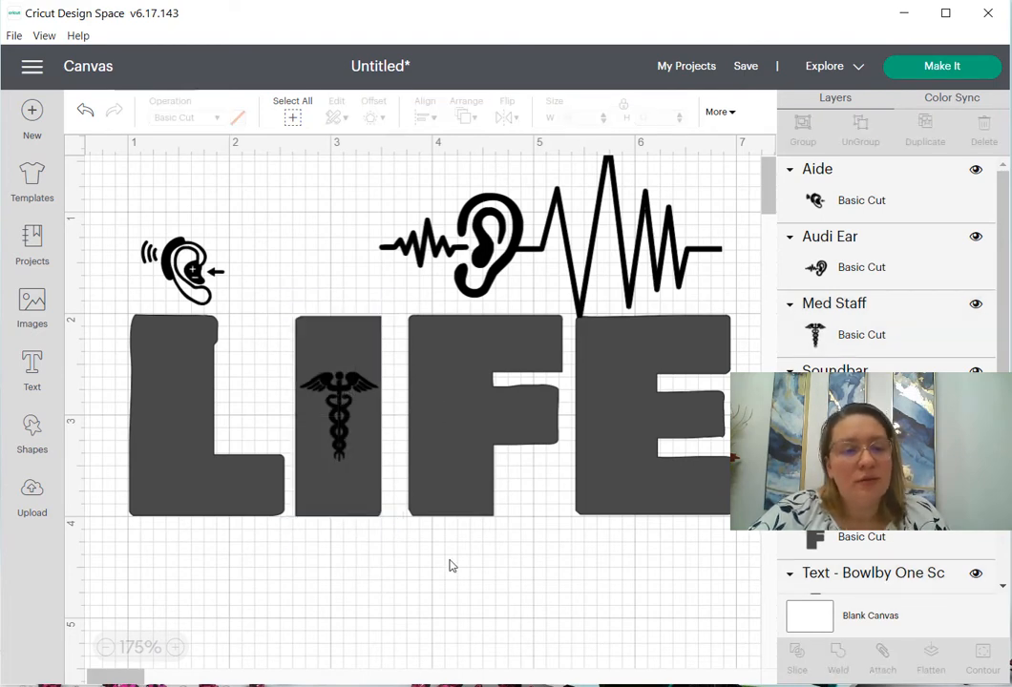
click(338, 436)
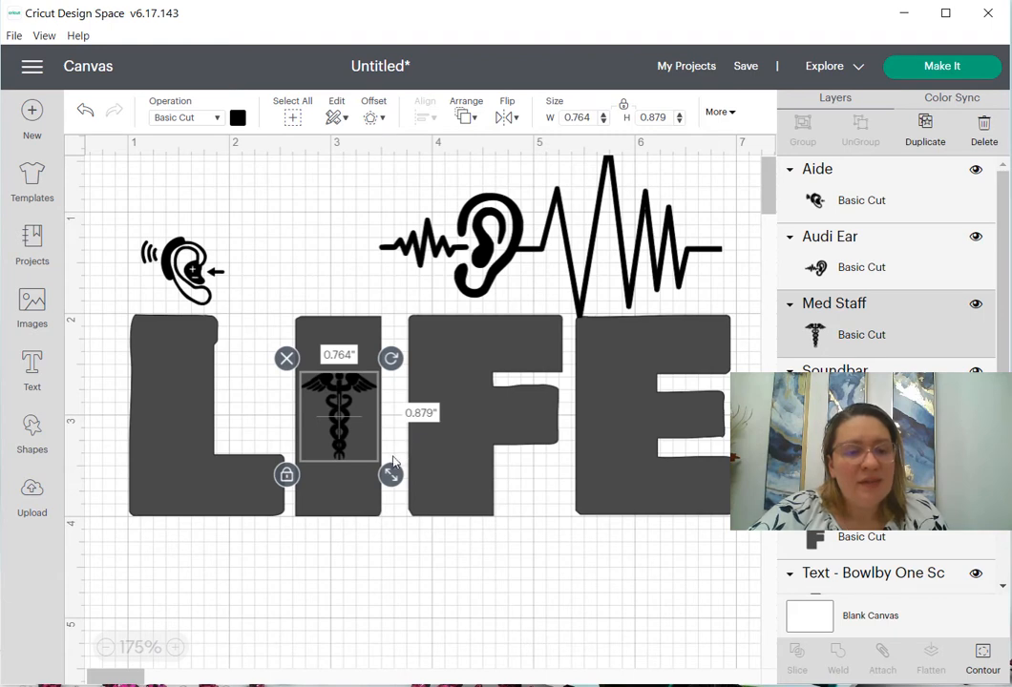
shift+click(346, 503)
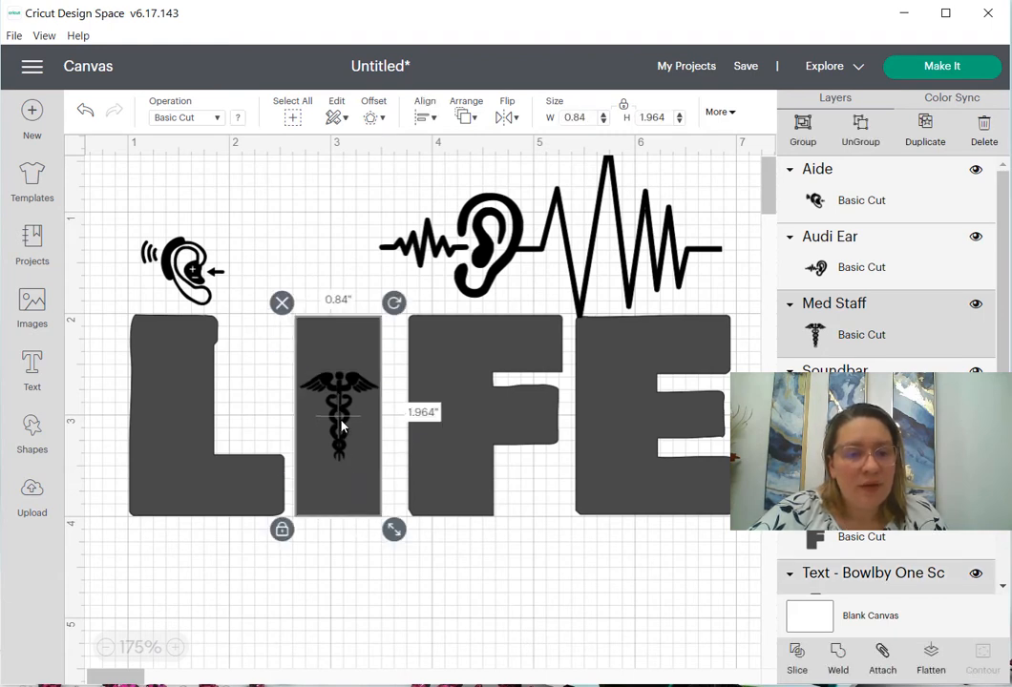
click(794, 656)
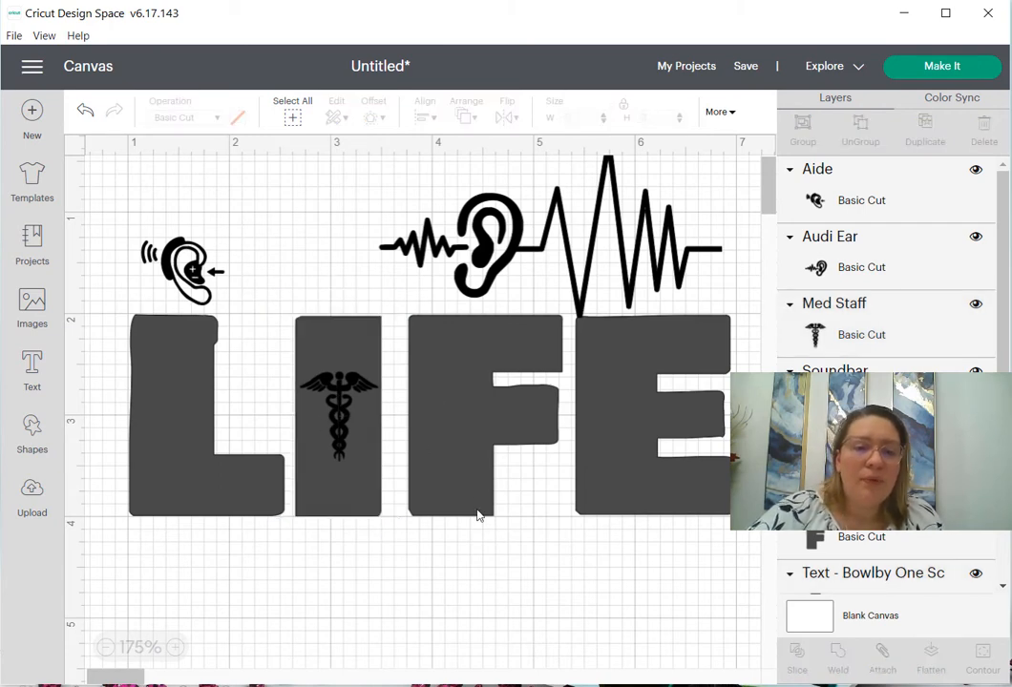
click(344, 425)
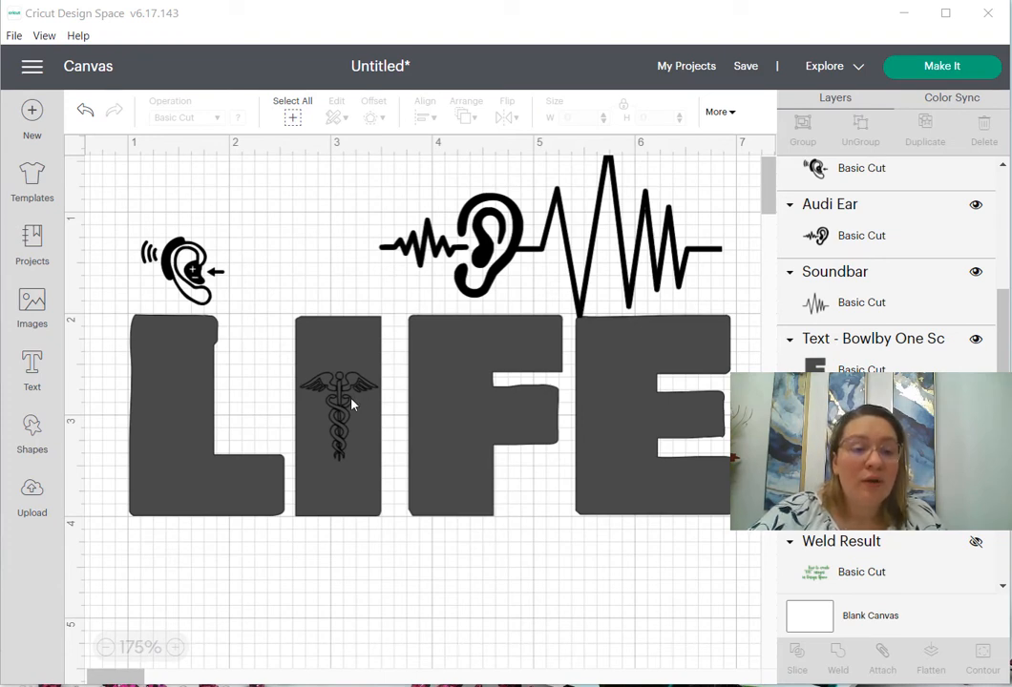
Step: Pull the sliced I away below the word and delete the two leftover staff pieces
click(336, 472)
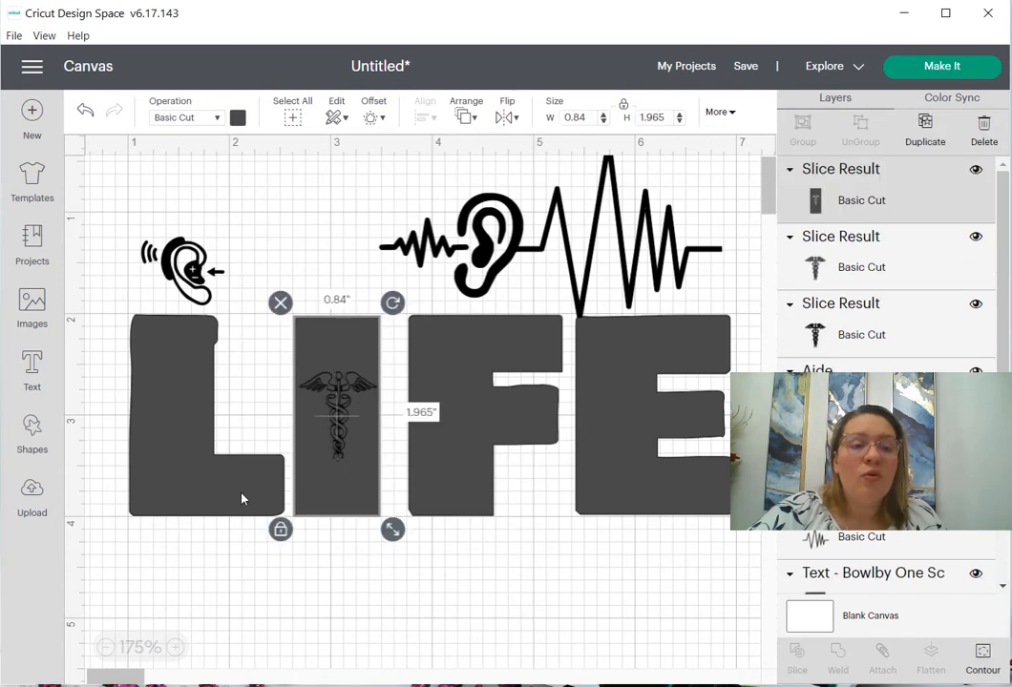
click(243, 494)
click(319, 498)
drag(319, 497, 392, 632)
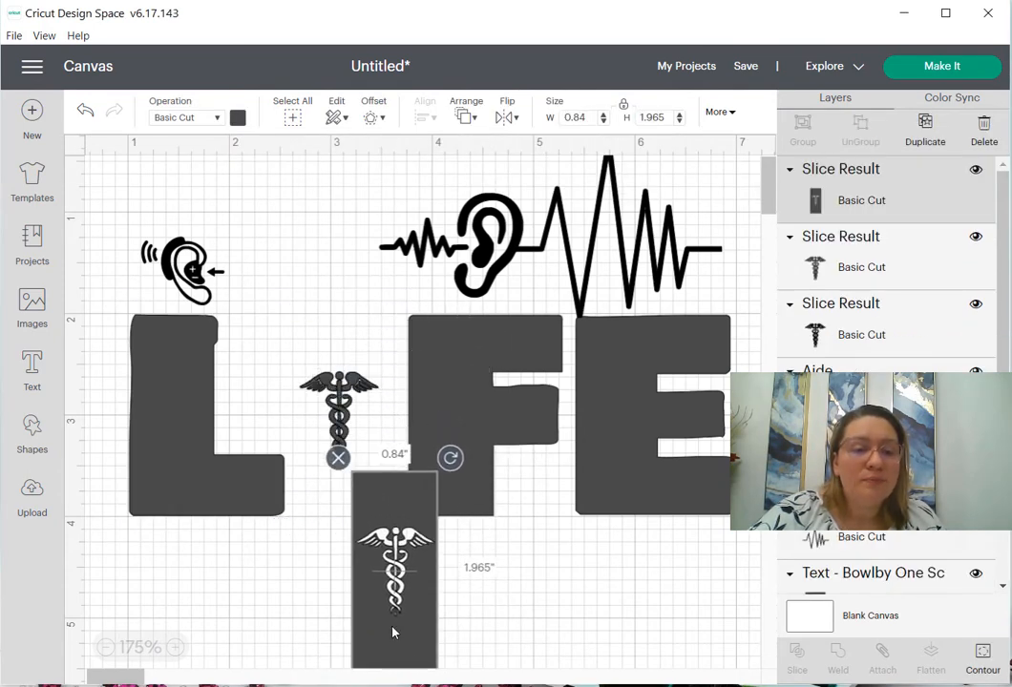
click(343, 405)
key(Delete)
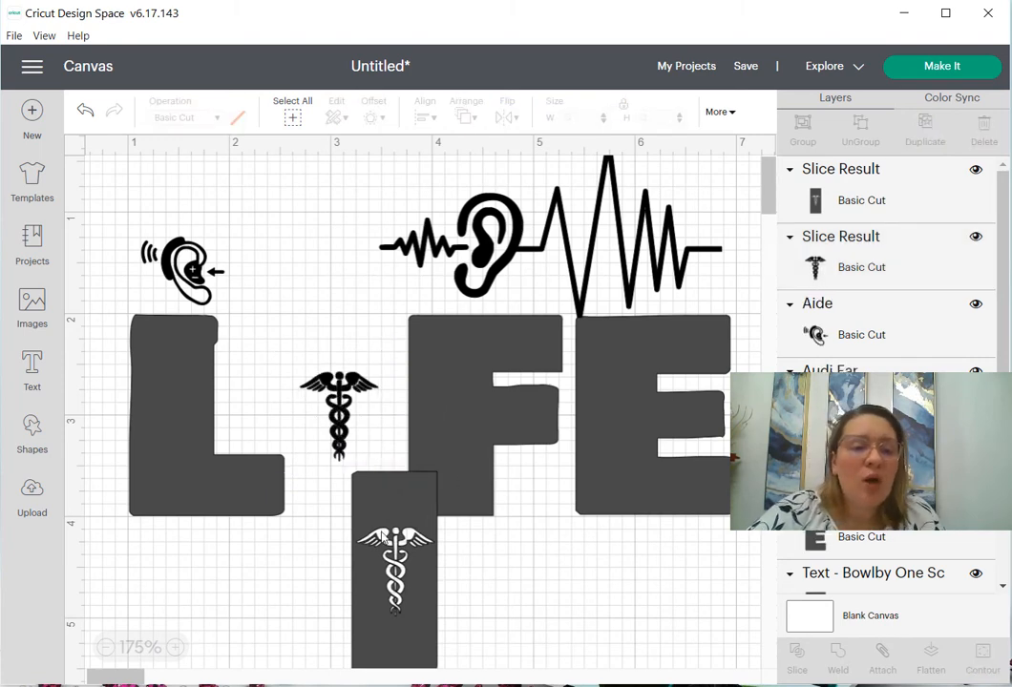
click(345, 432)
key(Delete)
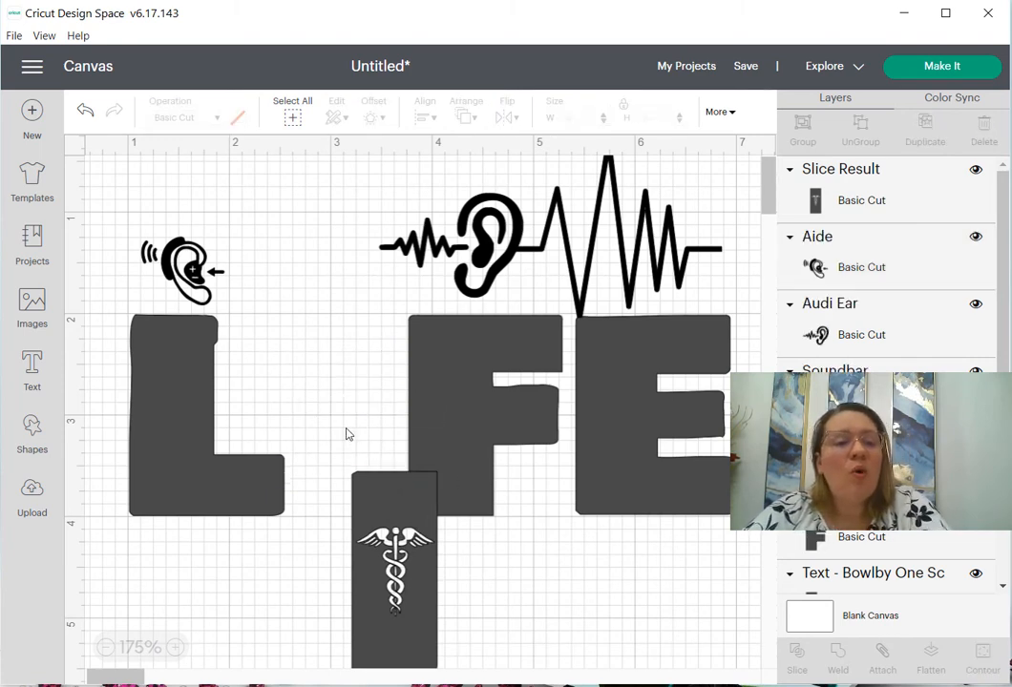
Step: Return the sliced I to its place between the L and F, and move the F close beside it
drag(380, 611, 328, 457)
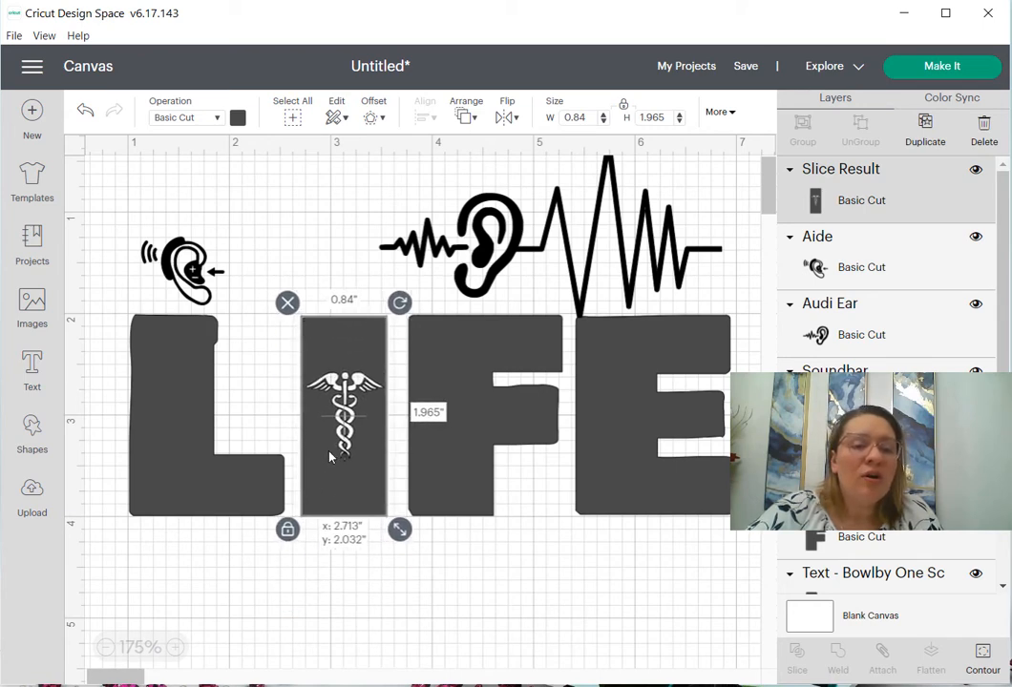
click(429, 480)
drag(429, 480, 417, 481)
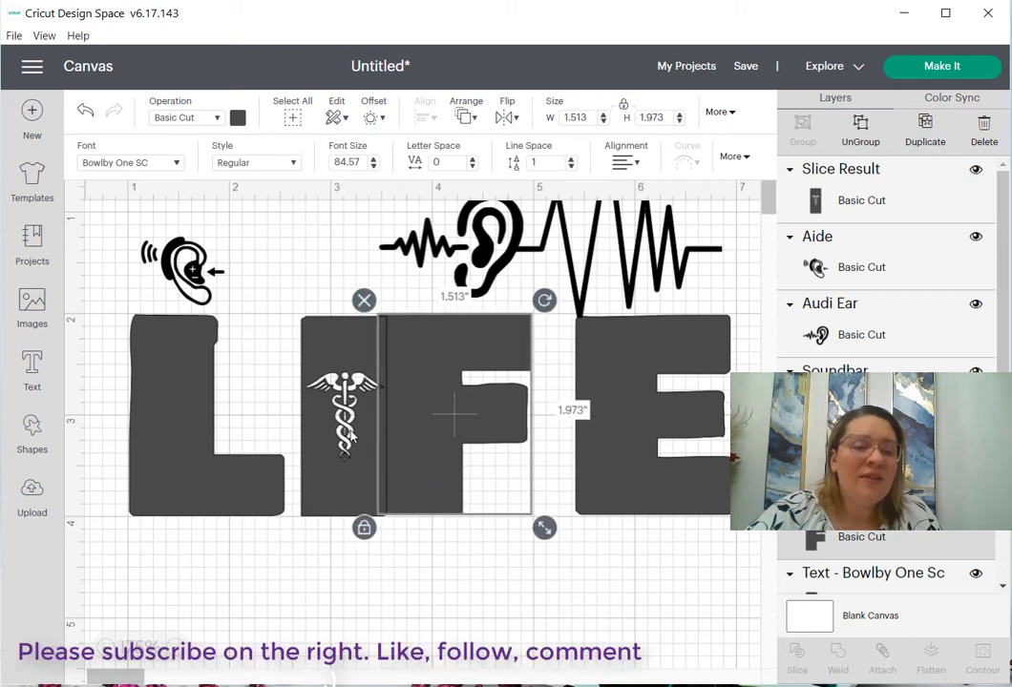
drag(438, 465, 460, 468)
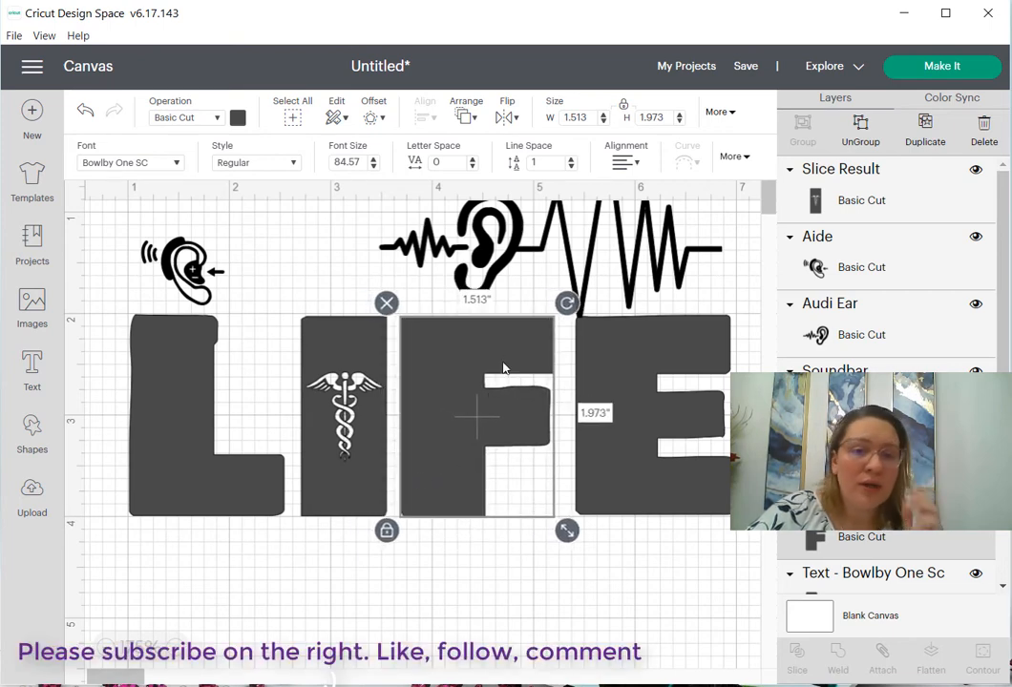
Step: Shrink the large soundwave to about 0.87 by 0.73 inches, place it on the E's stem, and select both
drag(578, 270, 526, 416)
drag(683, 477, 594, 405)
drag(544, 354, 660, 416)
drag(709, 467, 645, 428)
click(666, 558)
drag(749, 548, 576, 307)
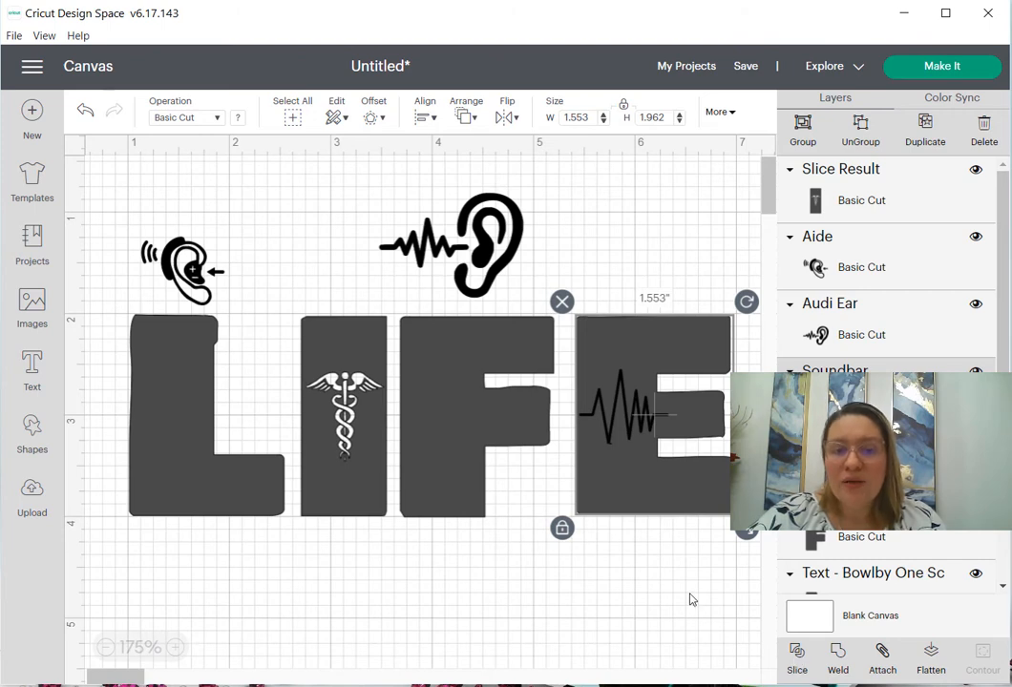
Step: Try to move the E and its soundwave together closer to the F
click(758, 607)
drag(745, 574, 585, 298)
drag(604, 440, 570, 449)
click(508, 433)
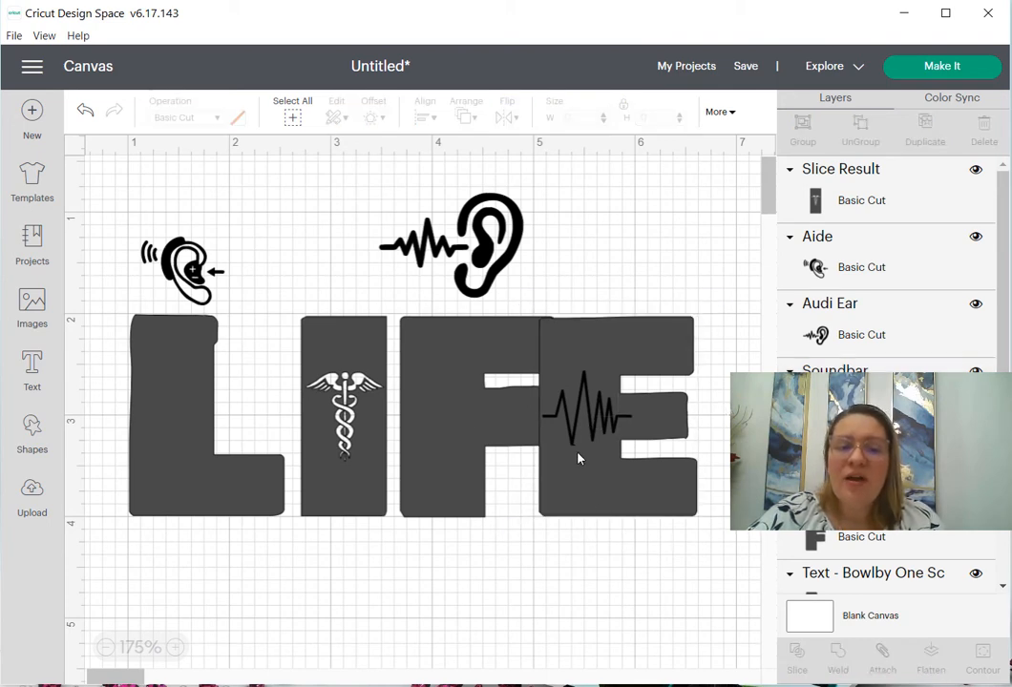
drag(697, 578, 547, 304)
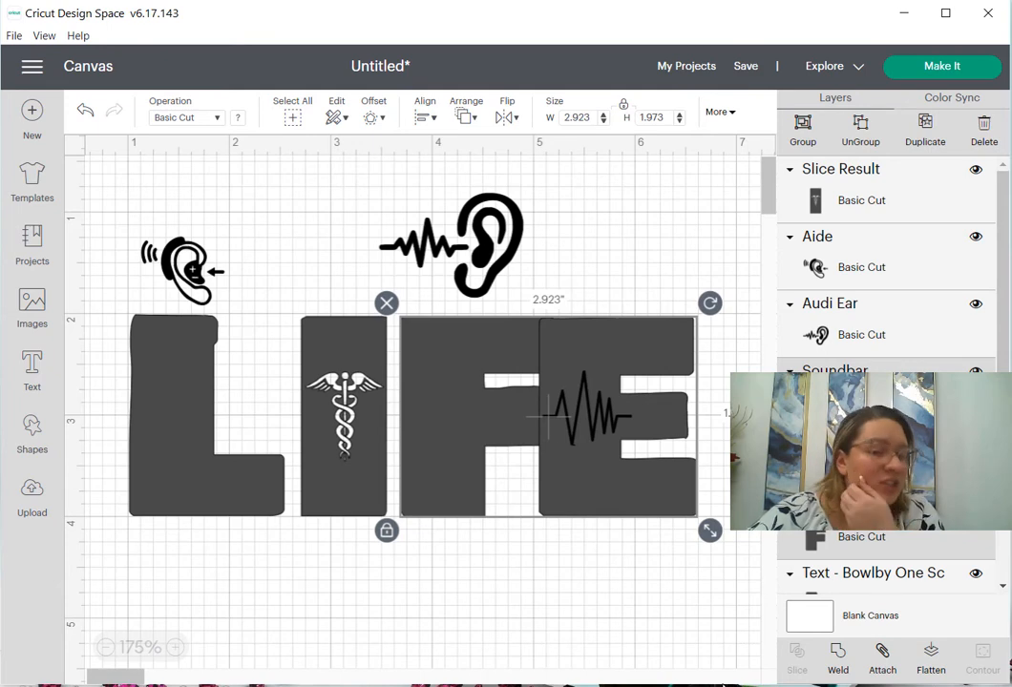
click(588, 635)
Step: Position the E just clear of the F with the soundwave on its stem, and slice the soundwave out of it
drag(592, 496, 621, 500)
click(605, 447)
drag(599, 405, 627, 423)
drag(718, 558, 582, 284)
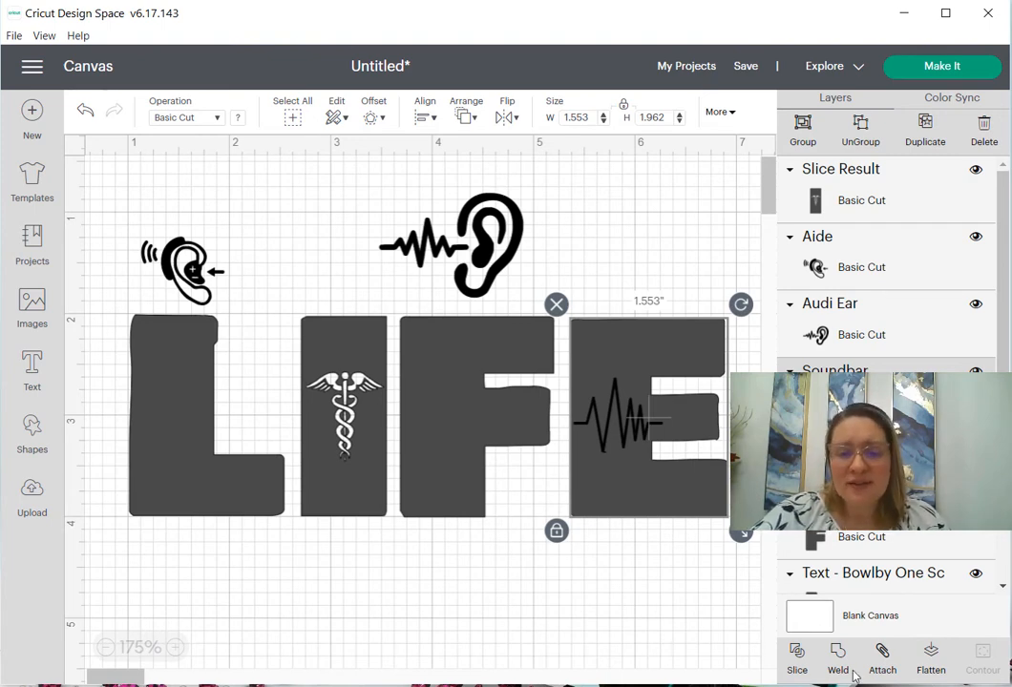
click(798, 664)
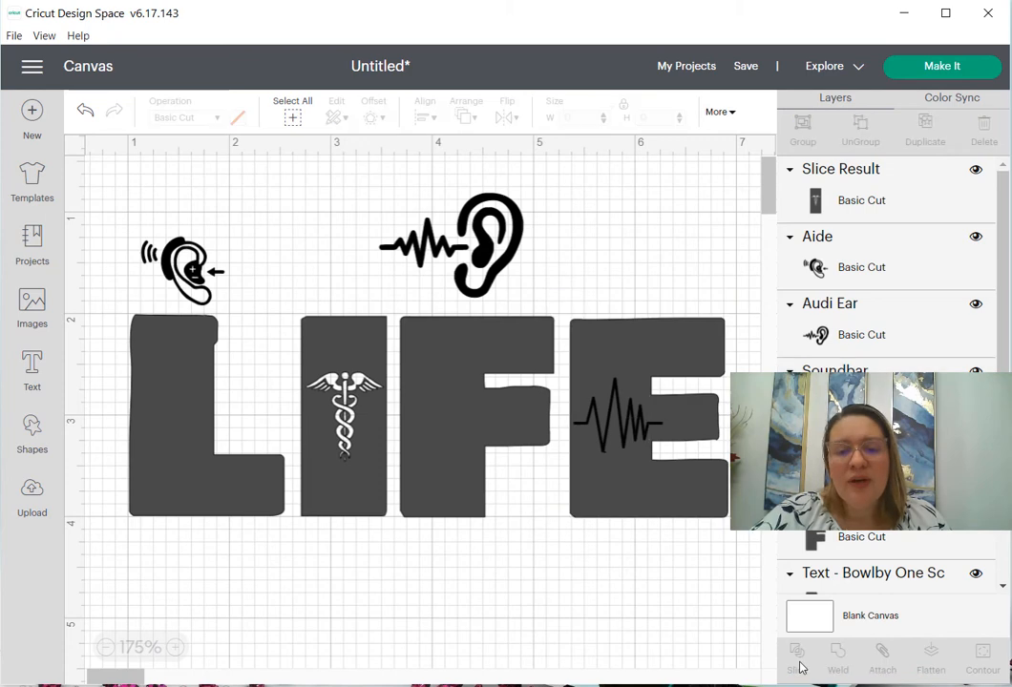
Step: Delete the two leftover soundwave pieces from behind the sliced E, and return the letter beside the F
click(663, 501)
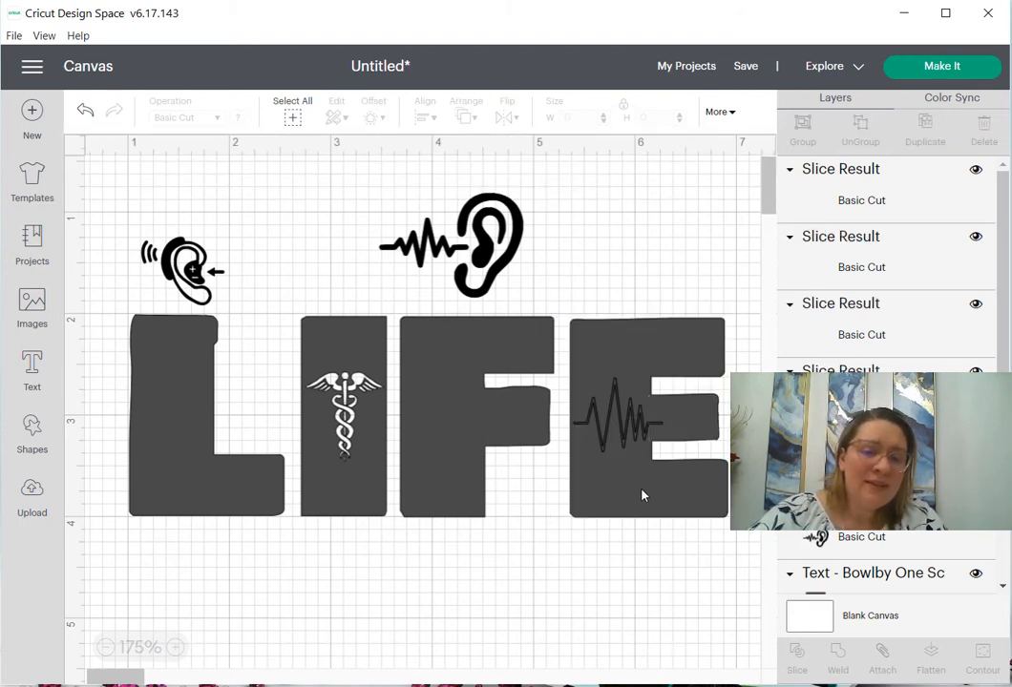
drag(642, 495, 717, 502)
click(614, 434)
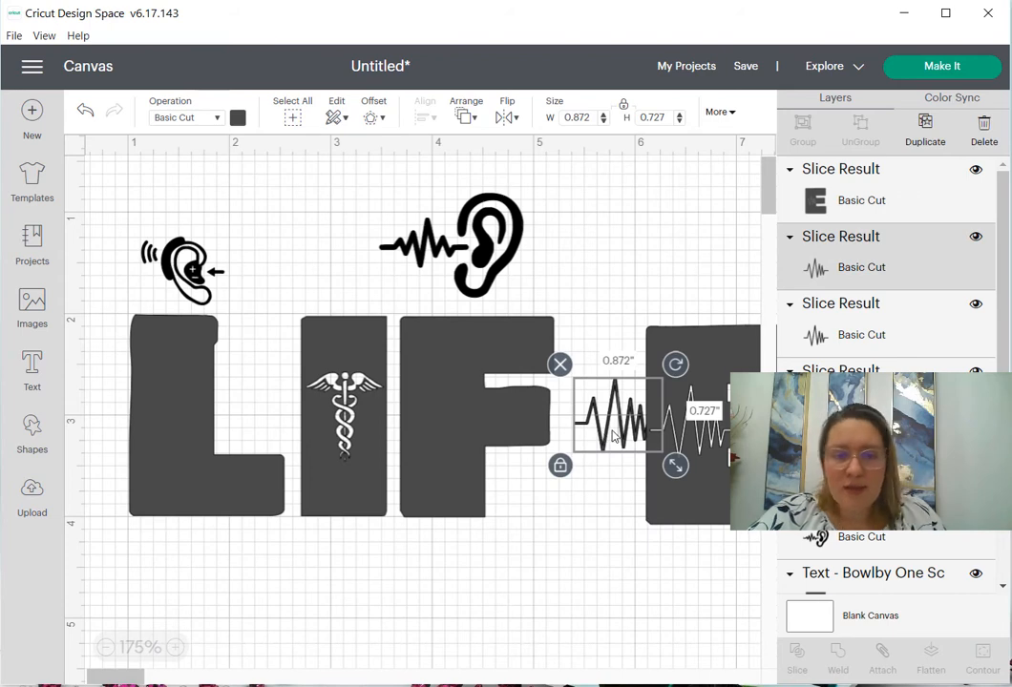
key(Delete)
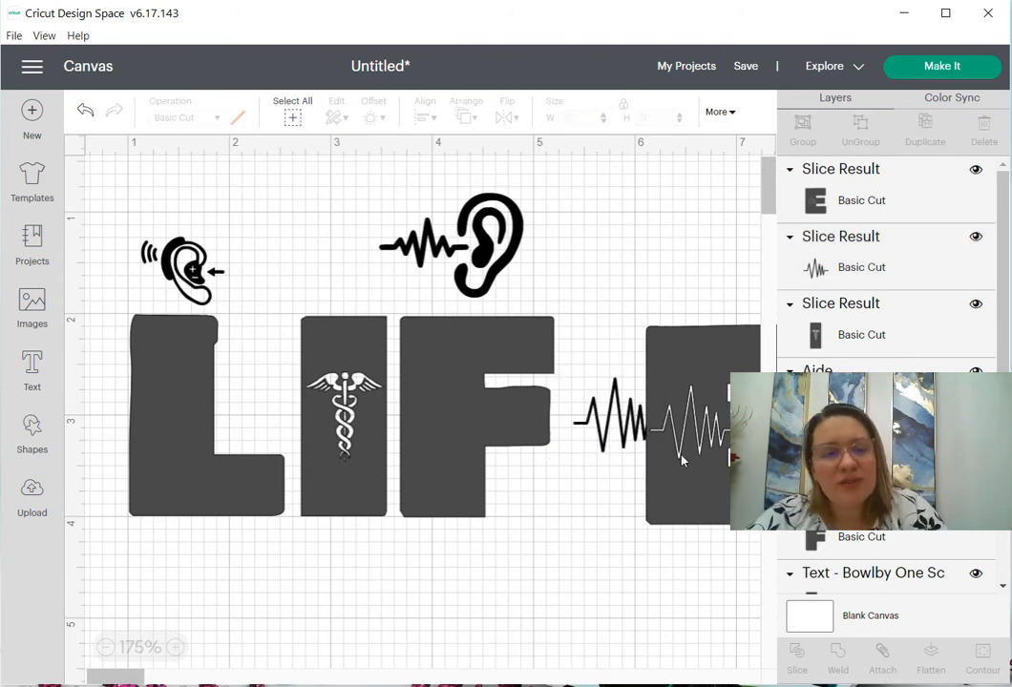
click(630, 437)
key(Delete)
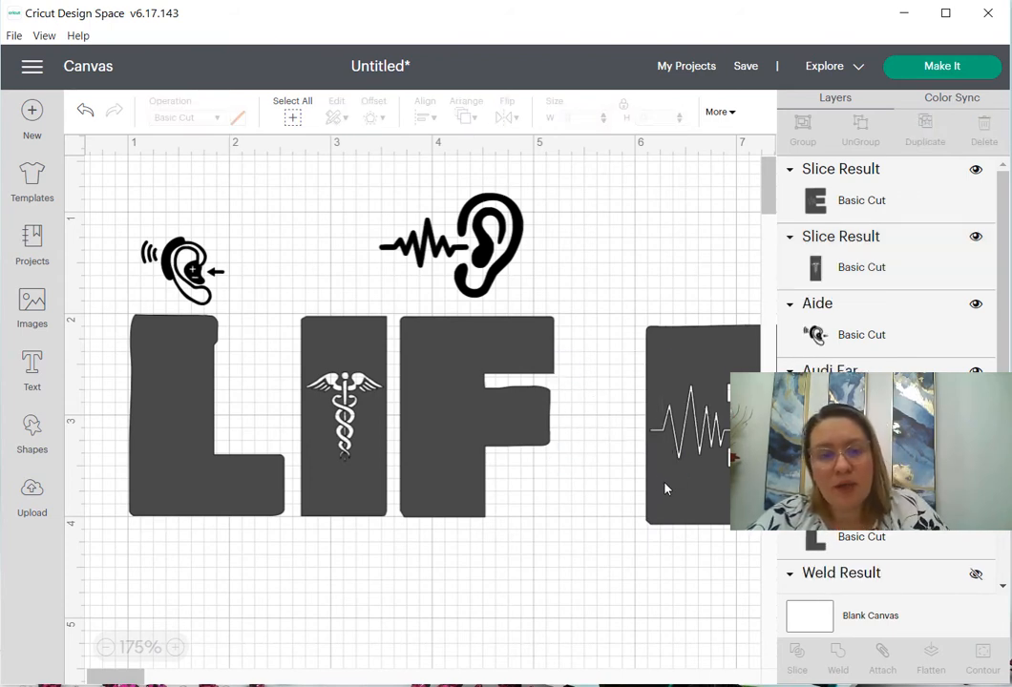
drag(665, 489, 591, 480)
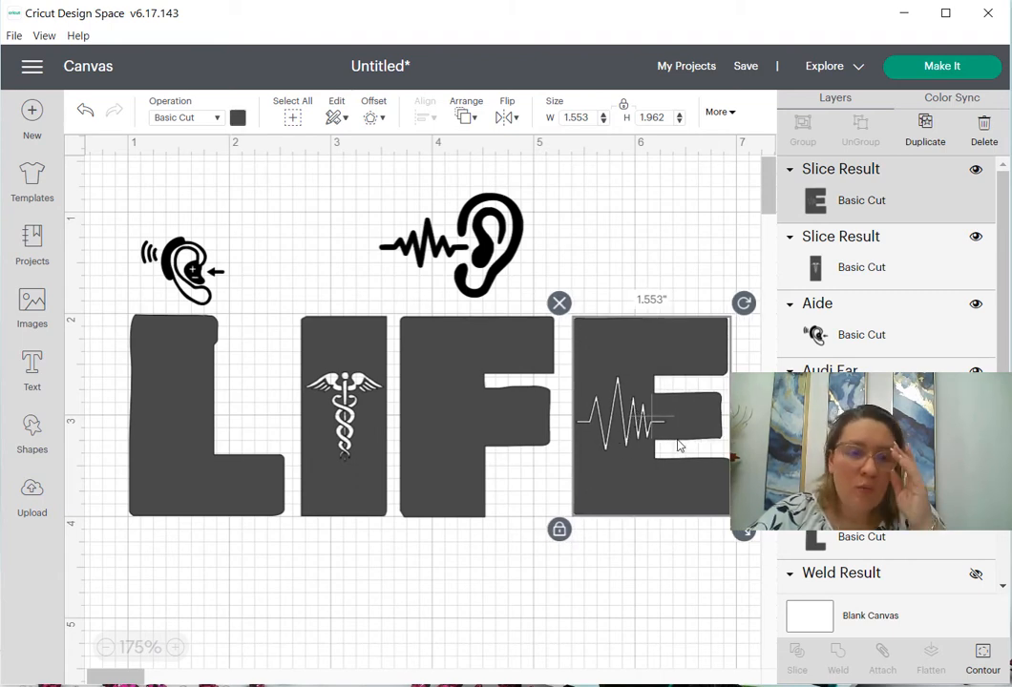
Step: Shrink the sound-wave ear to about 0.65 by 0.47 inches and place it on the lower stem of the F
drag(477, 281, 469, 448)
drag(521, 474, 469, 432)
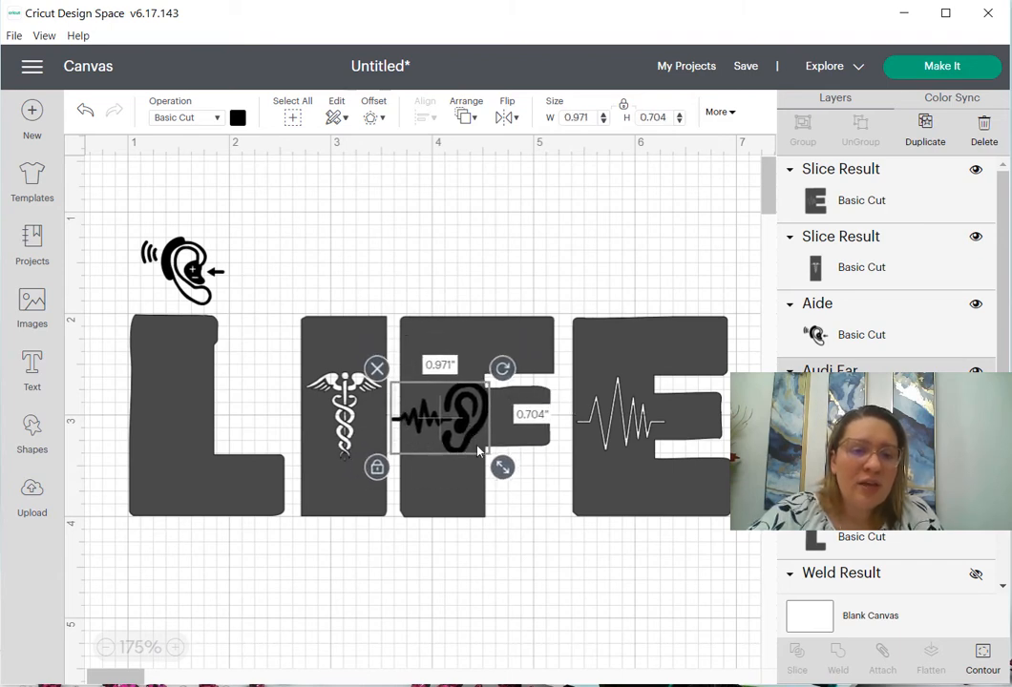
mouse_move(502, 467)
mouse_down()
mouse_move(476, 449)
mouse_move(465, 423)
mouse_move(503, 466)
mouse_up()
click(531, 573)
click(470, 438)
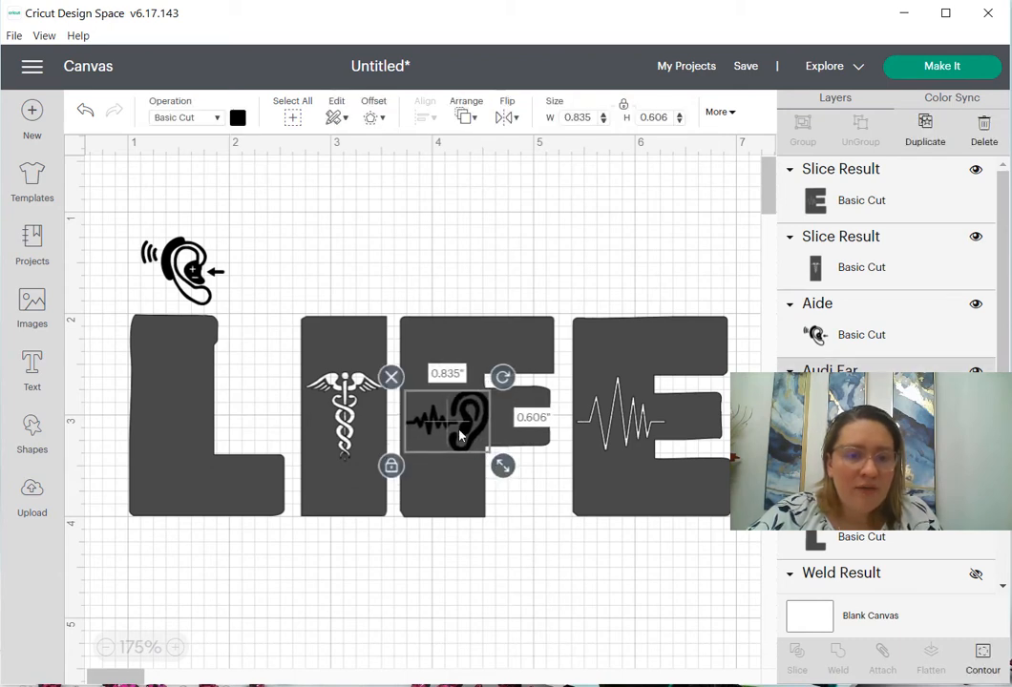
drag(459, 435, 466, 489)
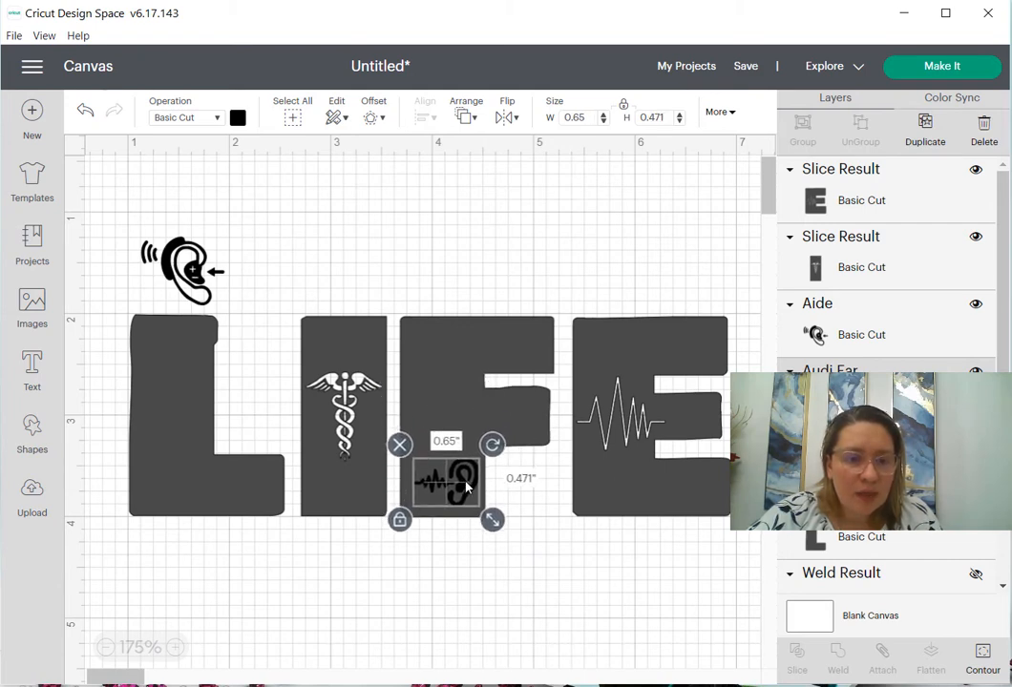
Step: Slice the sound-wave ear out of the F and delete the two leftover ear pieces
click(537, 543)
drag(547, 553, 412, 313)
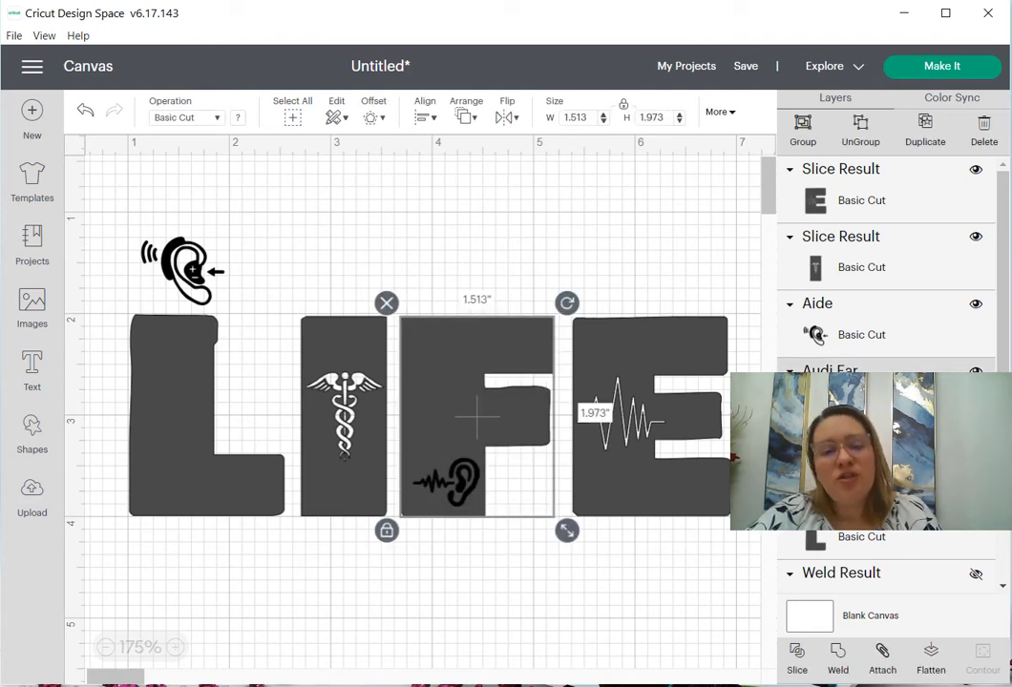
click(797, 660)
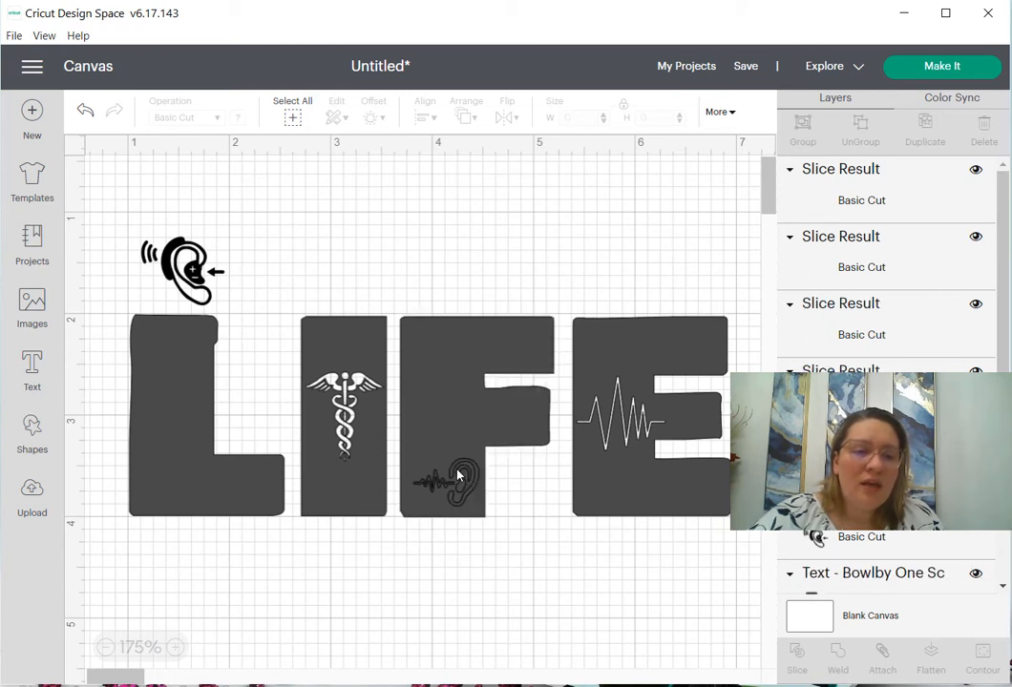
drag(477, 517, 484, 437)
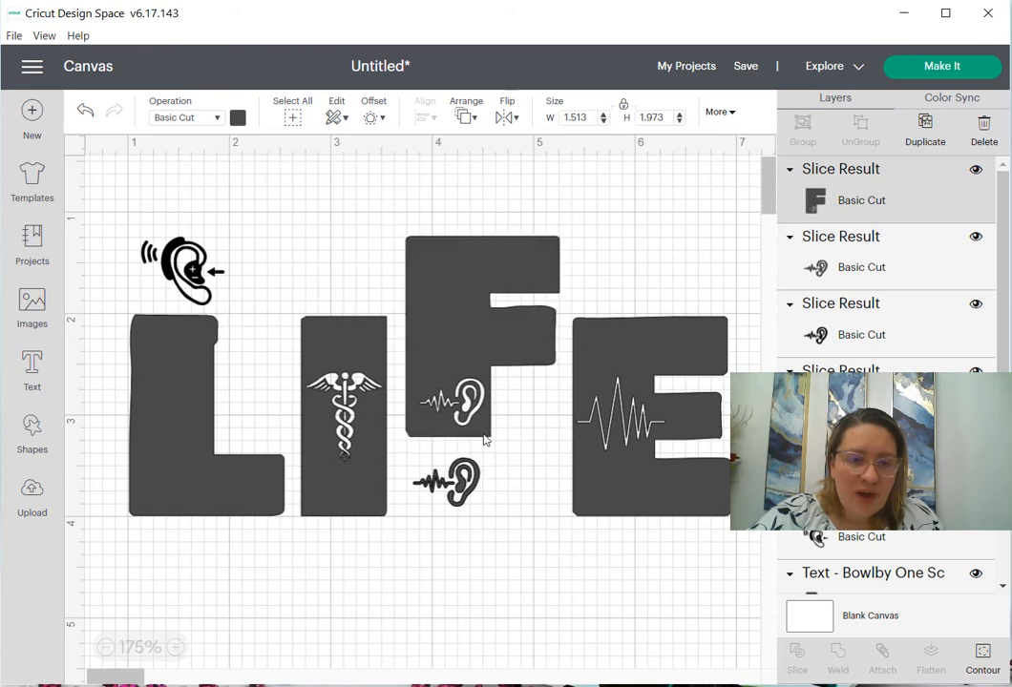
drag(475, 488, 542, 549)
drag(463, 456, 460, 468)
click(397, 460)
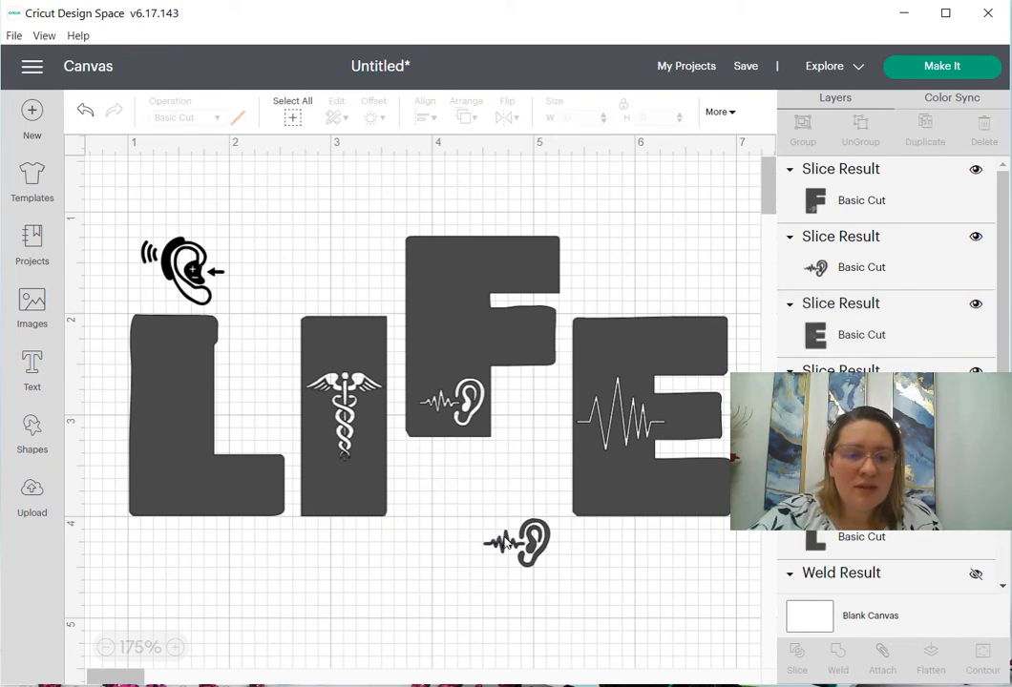
click(510, 539)
click(470, 506)
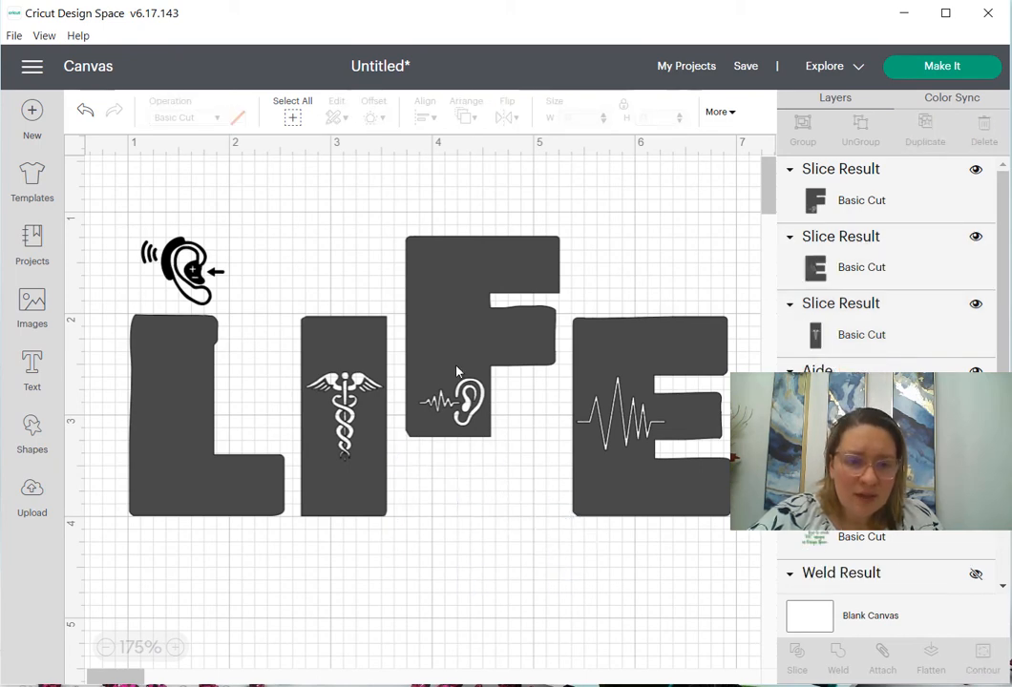
Step: Move the sliced F back between the I and E, and adjust the E to line up beside it
drag(456, 368, 452, 447)
click(625, 550)
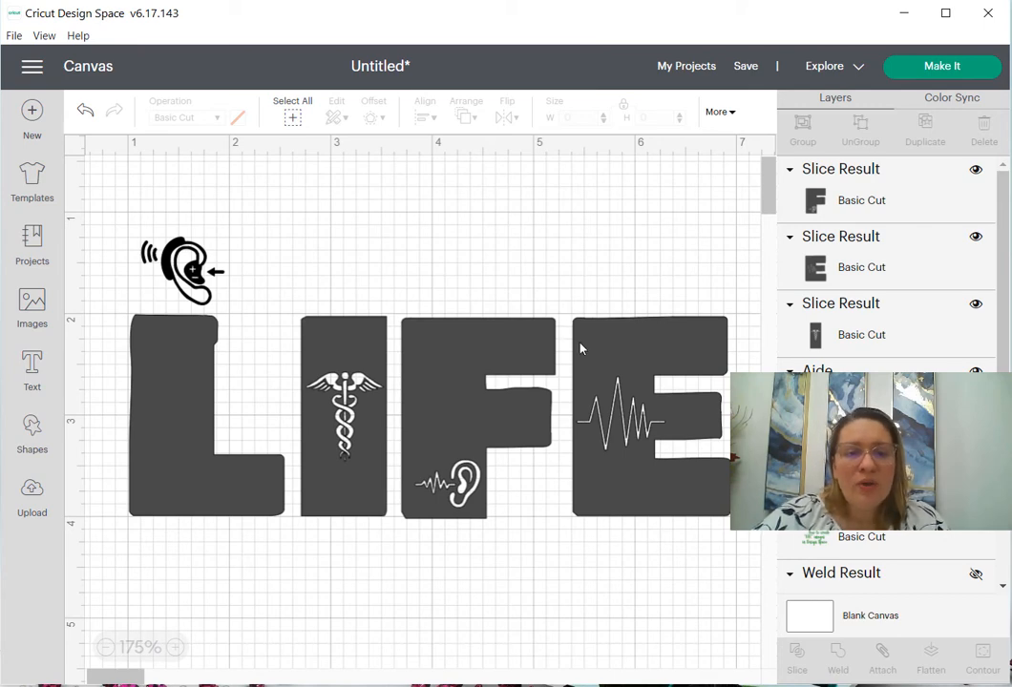
drag(578, 346, 538, 337)
click(417, 526)
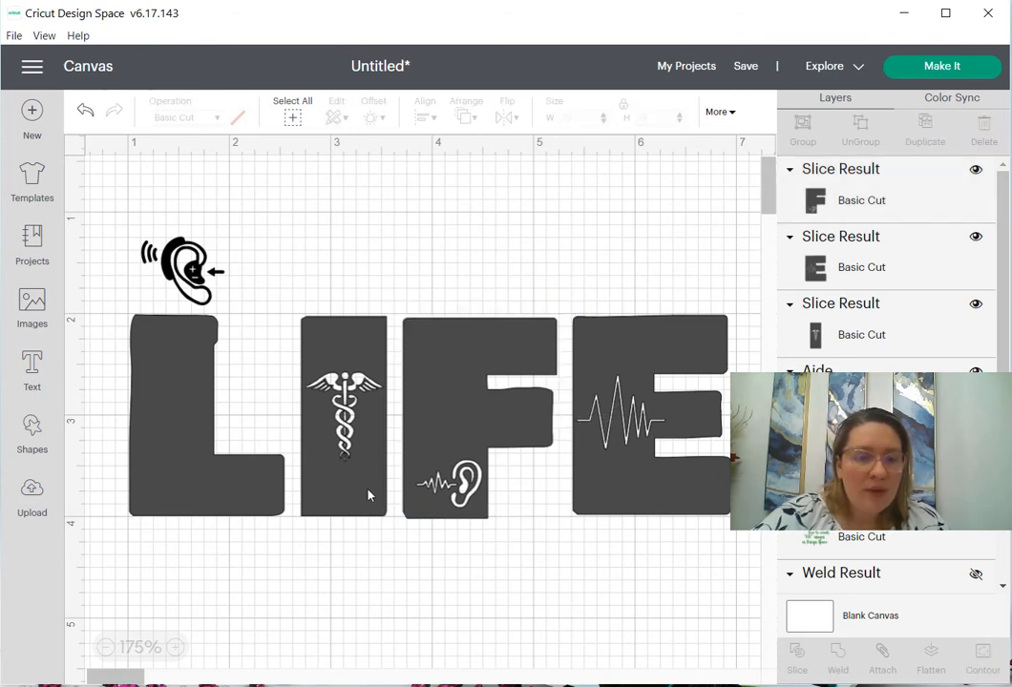
Step: Shrink the hearing aid to about 0.77 by 0.63 inches and place it on the upper stem of the L
drag(195, 292, 186, 386)
drag(227, 424, 183, 394)
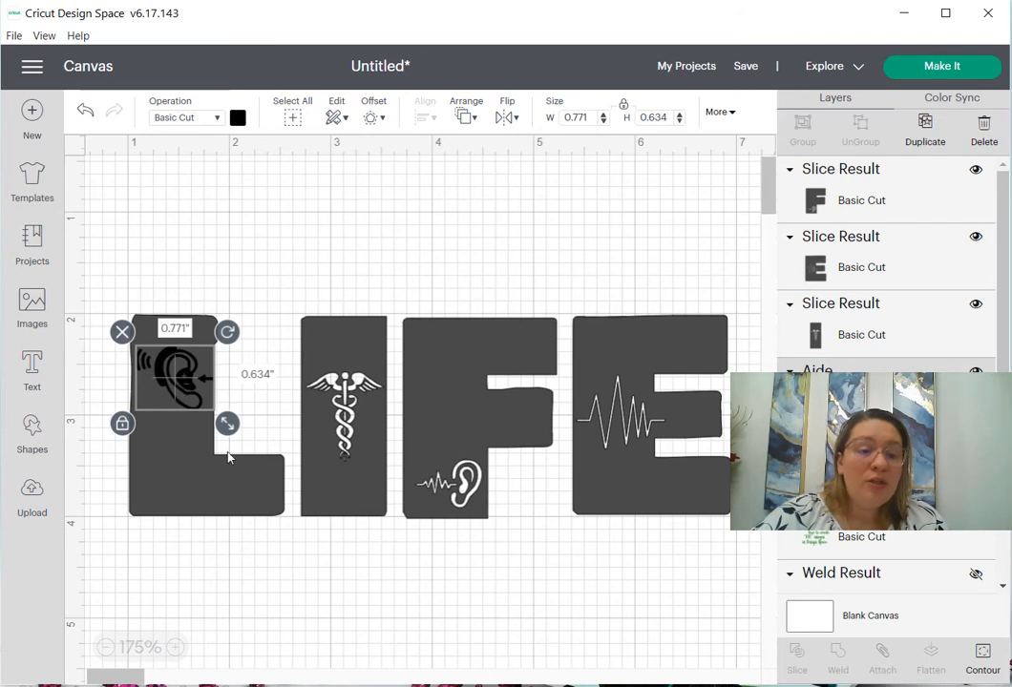
drag(302, 557, 110, 296)
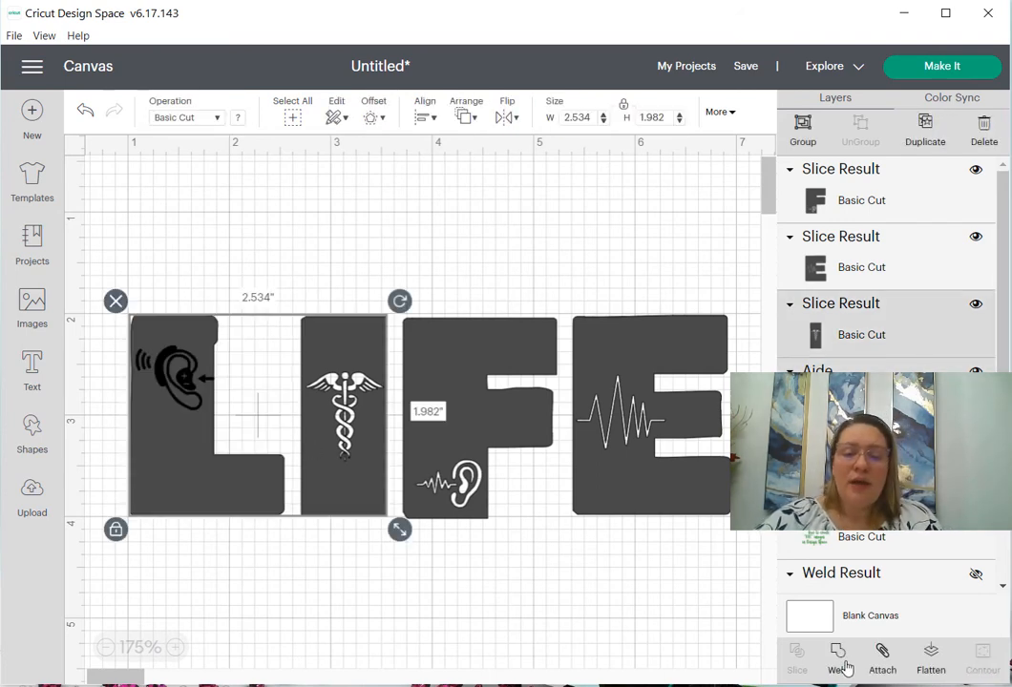
click(277, 563)
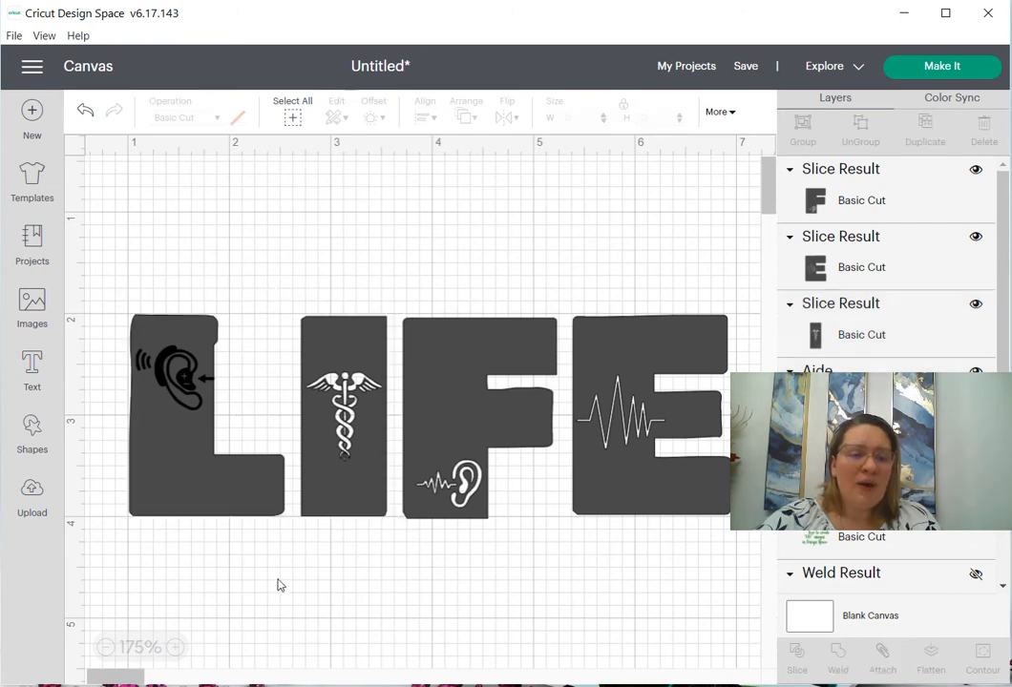
Step: Slice the hearing aid shape out of the letter L
drag(219, 572, 101, 248)
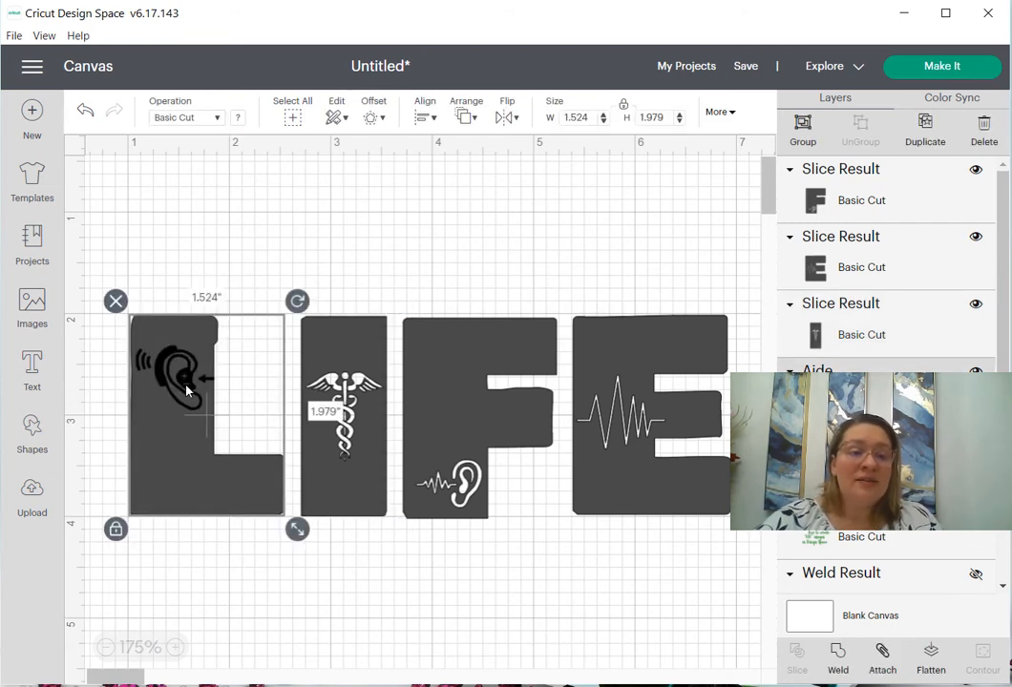
click(180, 598)
click(157, 372)
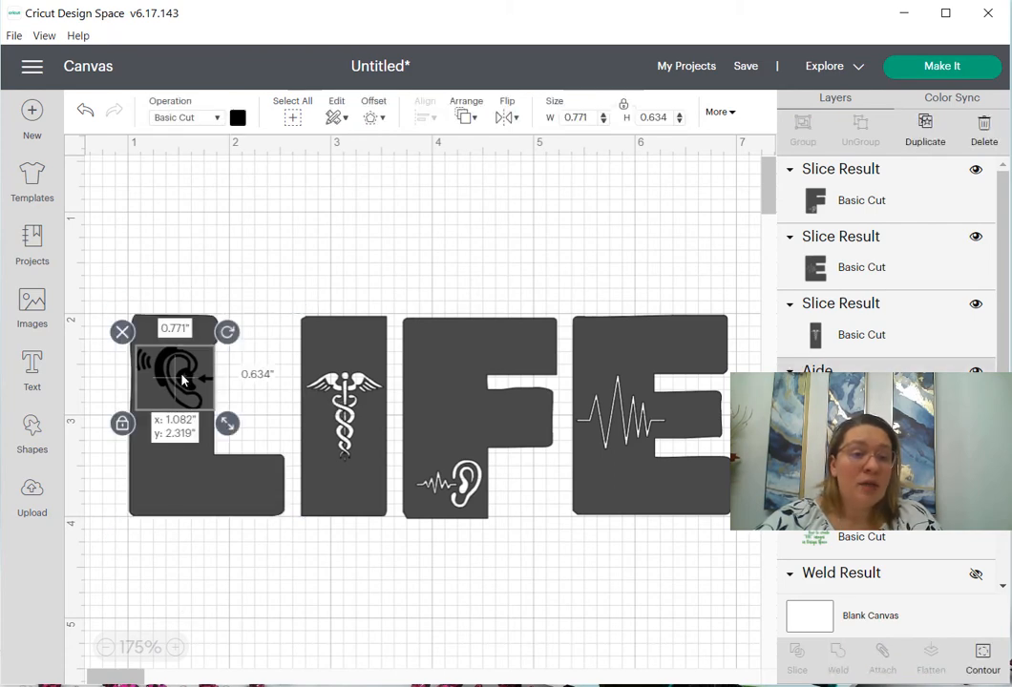
click(190, 461)
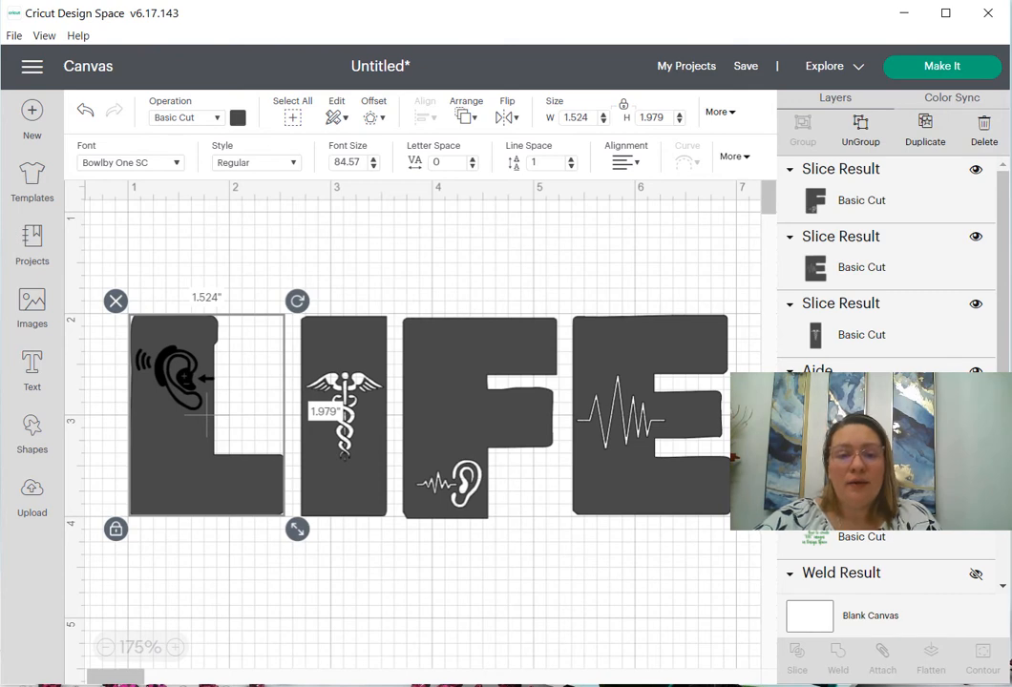
click(176, 377)
shift+click(190, 461)
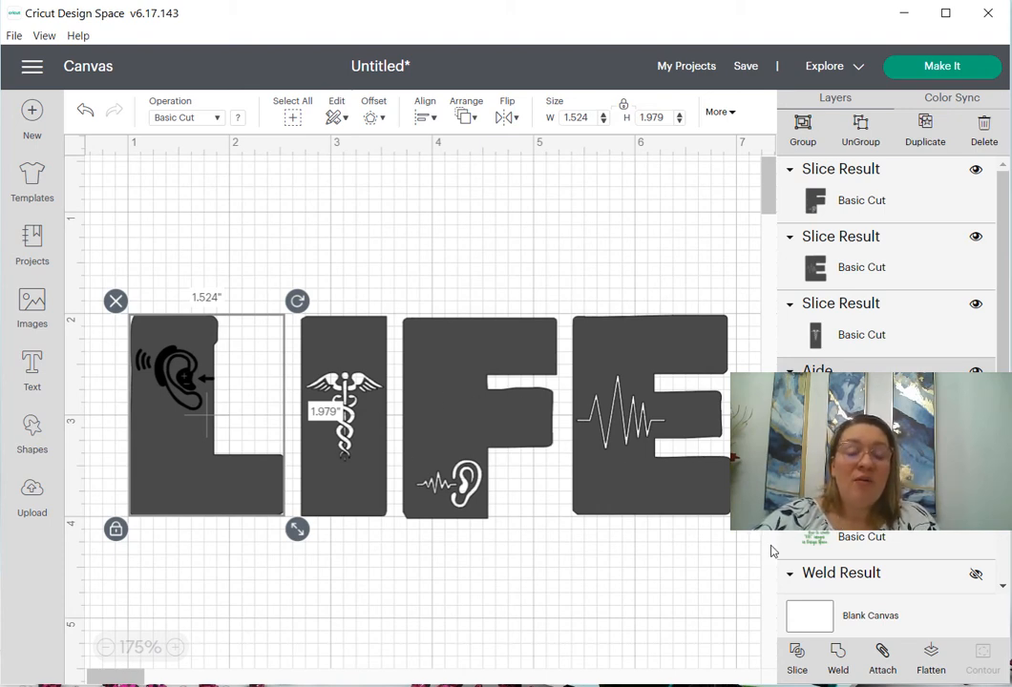
click(798, 660)
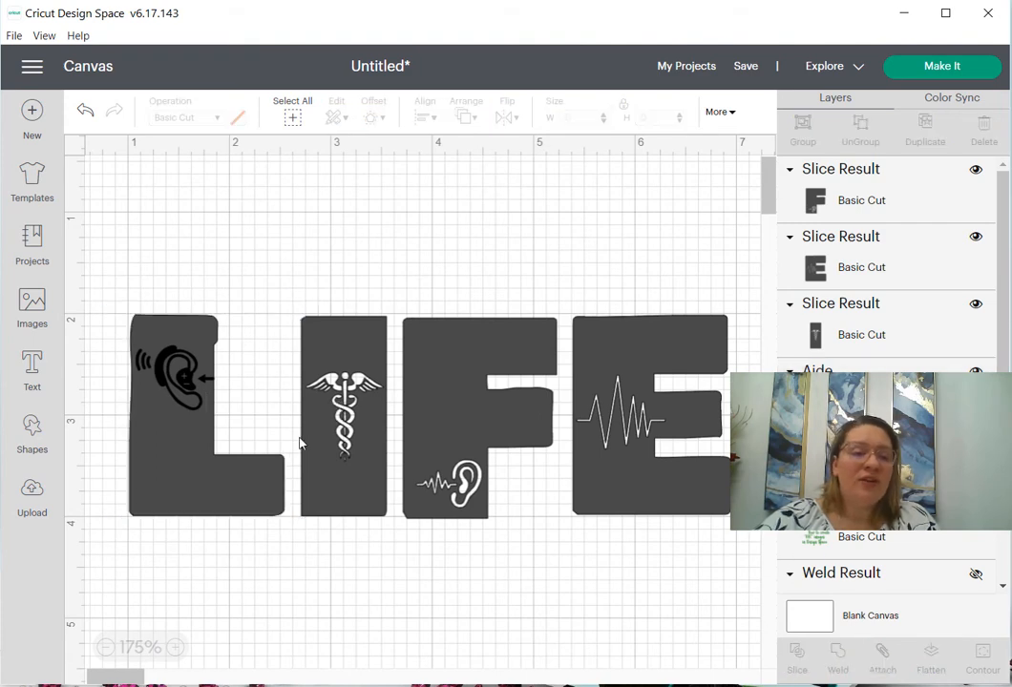
click(199, 494)
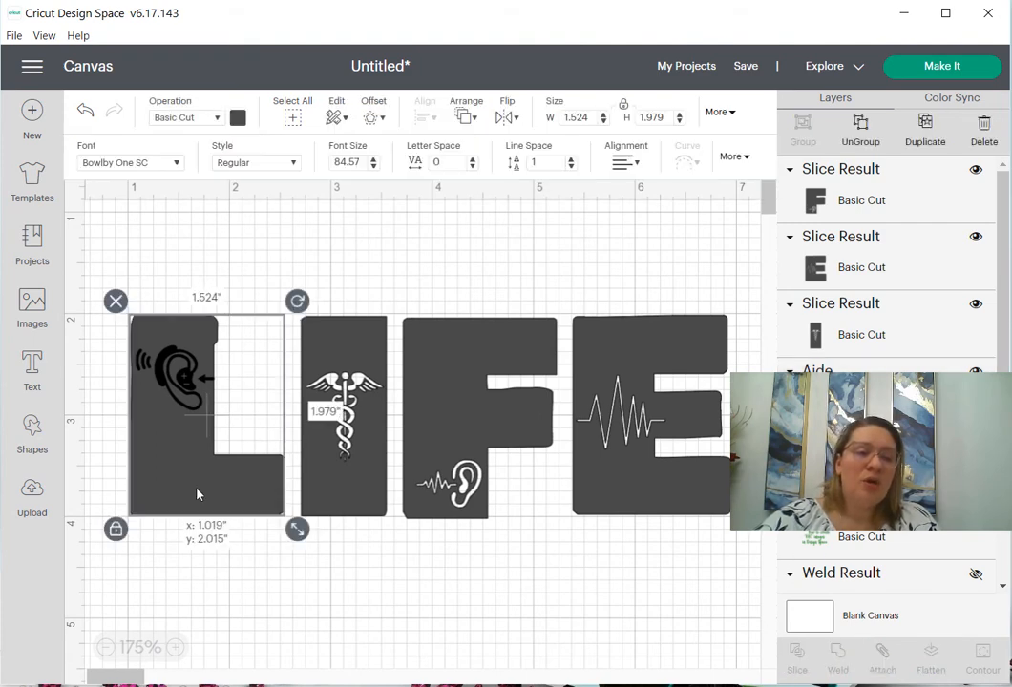
key(Delete)
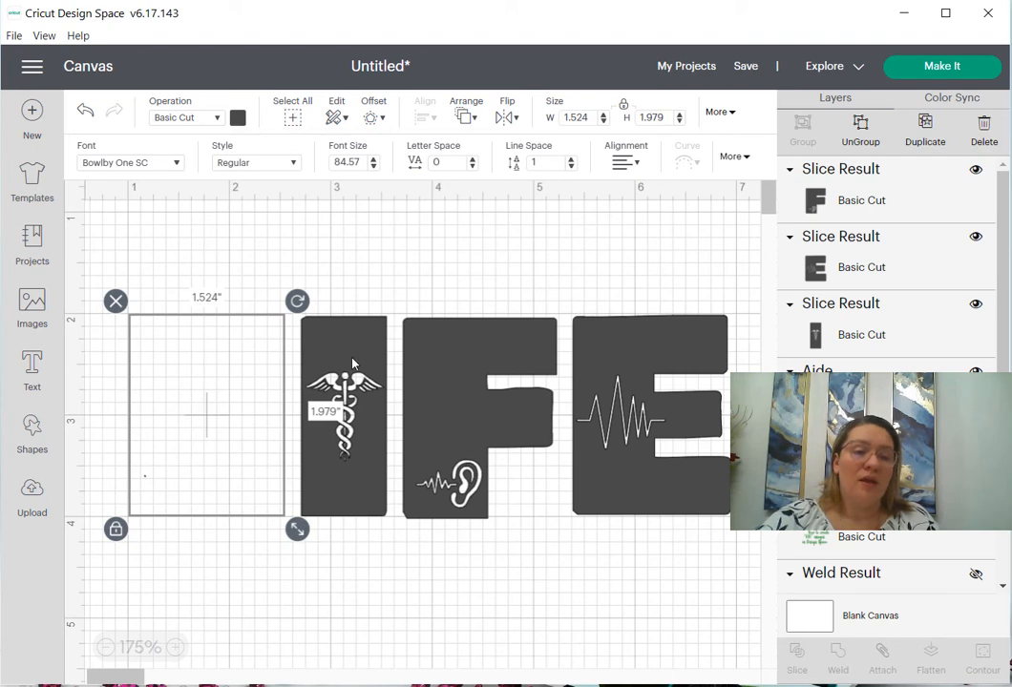
key(ctrl+z)
Step: Move the sliced L aside, delete the leftover hearing aid pieces, and return the L to the start of LIFE
drag(183, 463, 248, 579)
click(231, 296)
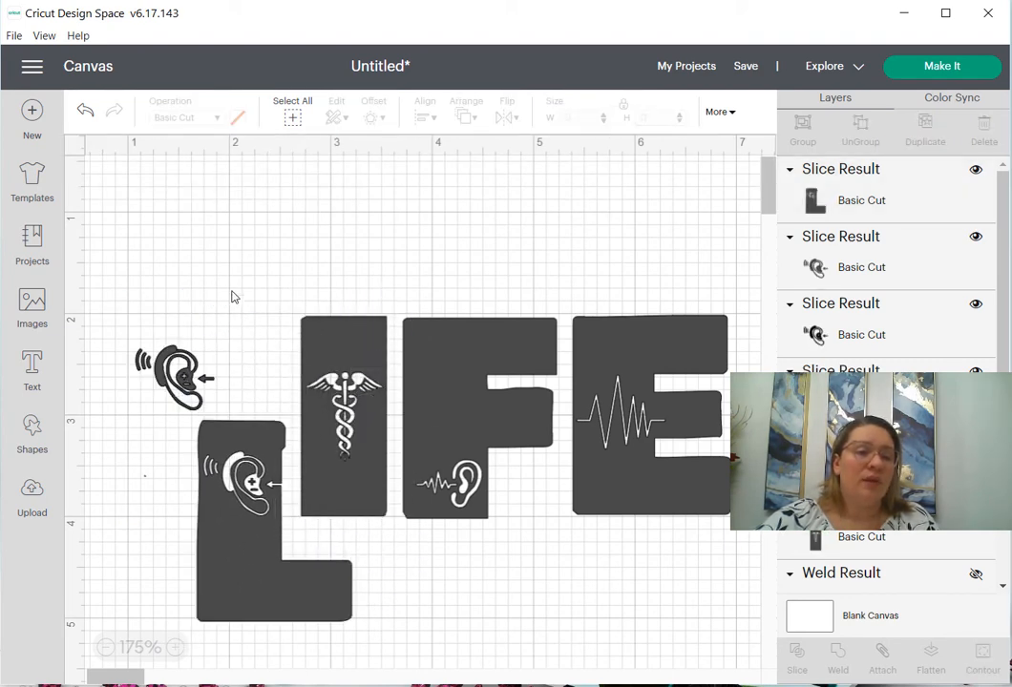
drag(232, 290, 113, 406)
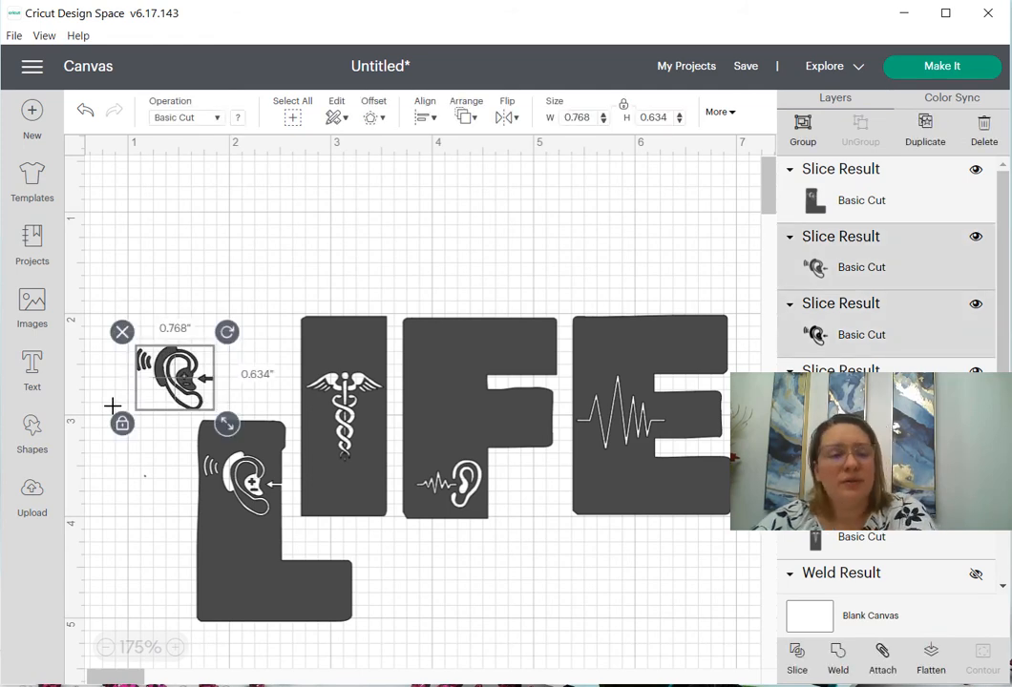
key(Delete)
drag(227, 546, 153, 441)
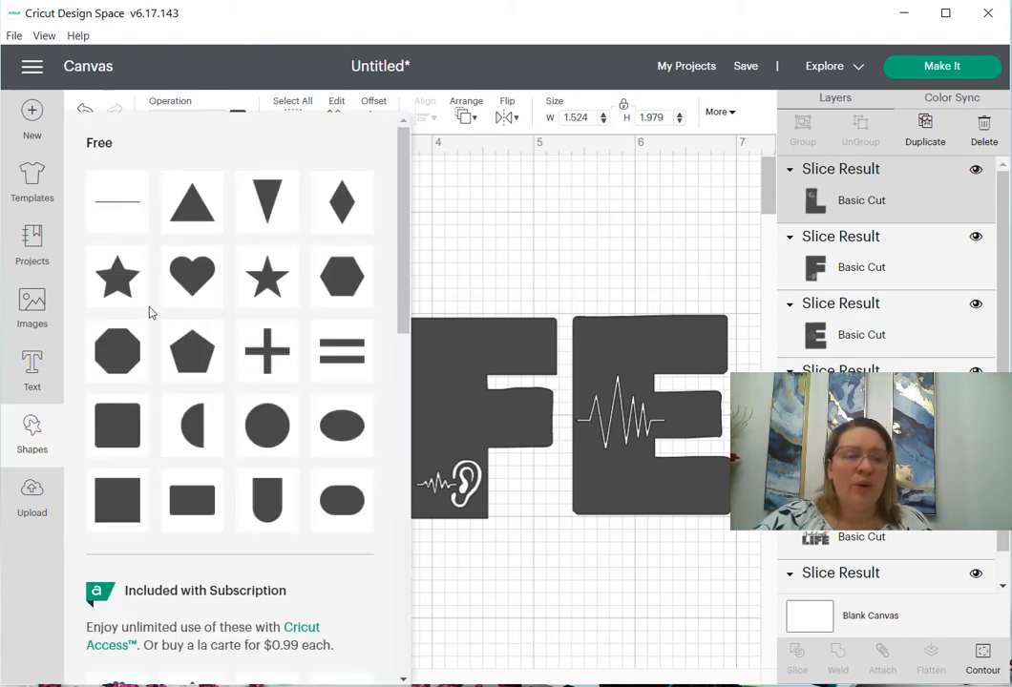
Step: Add a heart shape, shrink it to about 0.85 by 0.75 inches, and place it on the upper stem of the F
click(193, 285)
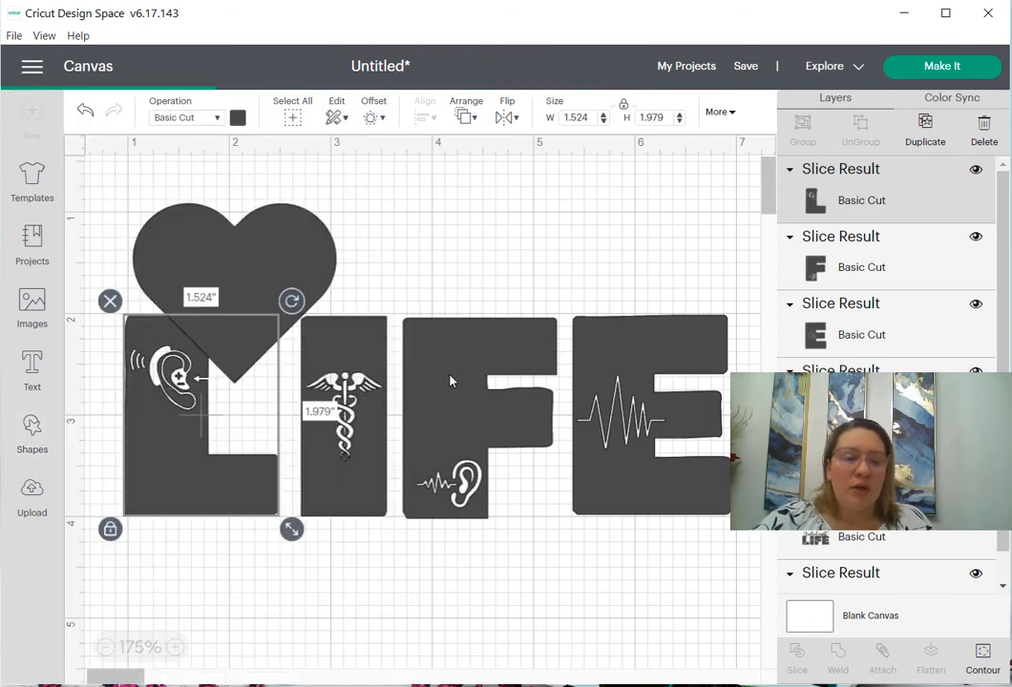
drag(348, 394, 233, 293)
drag(198, 254, 470, 375)
click(524, 285)
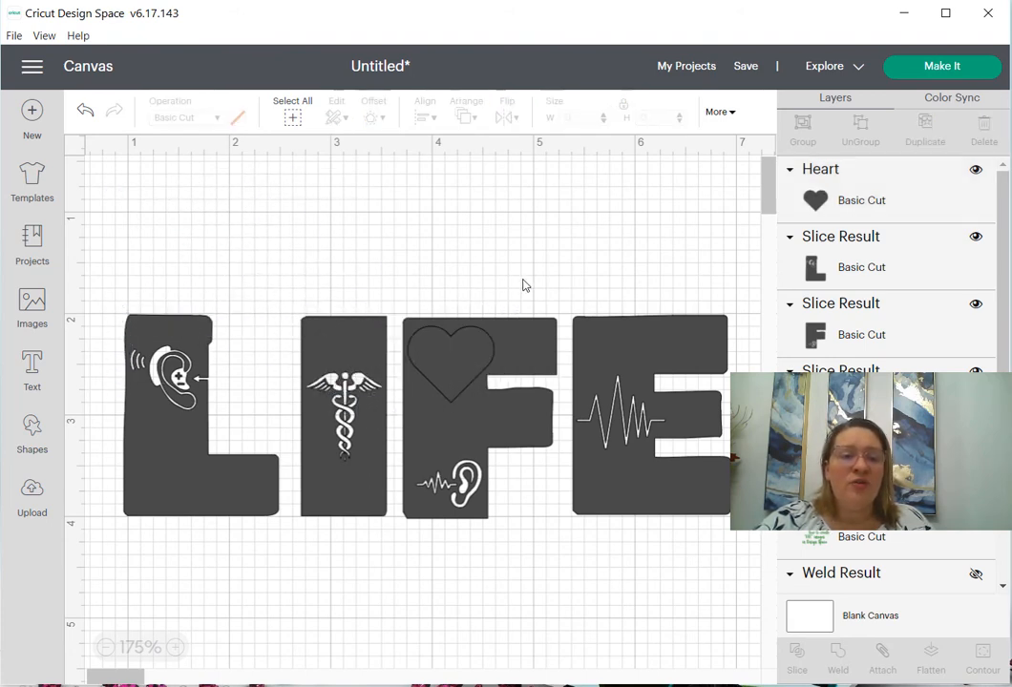
Step: Slice the heart out of the F and delete the two leftover heart pieces
drag(560, 270, 377, 521)
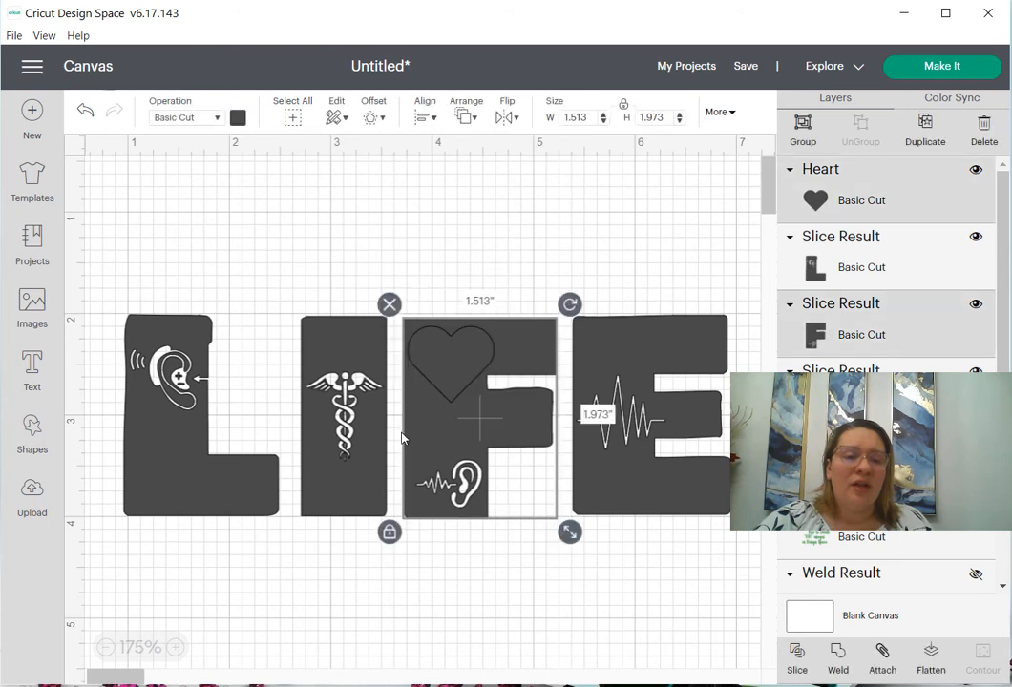
click(792, 668)
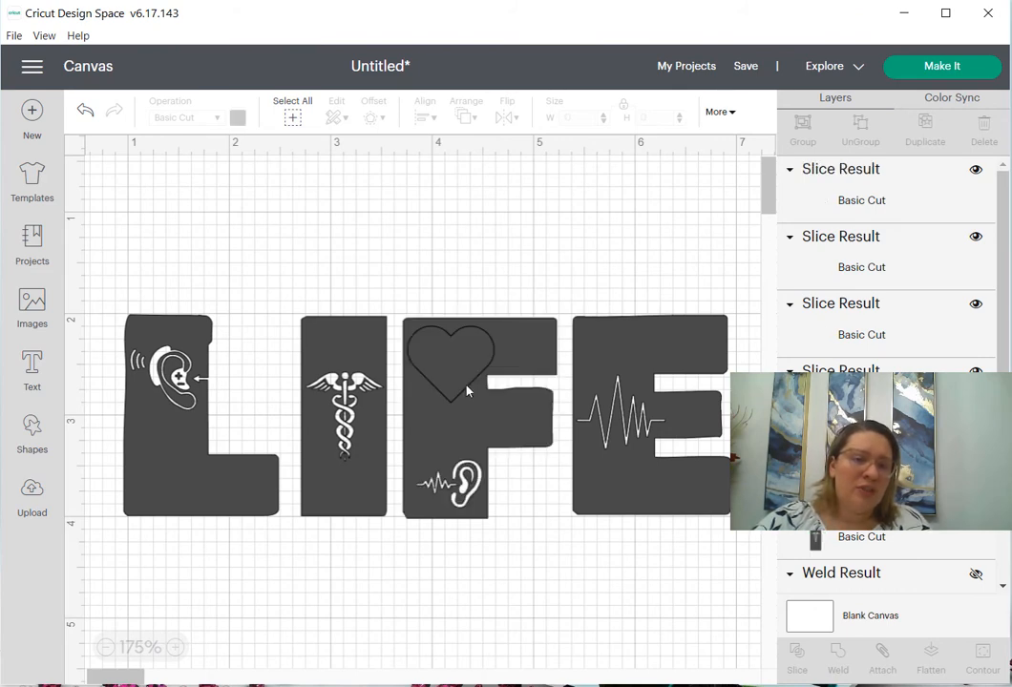
drag(450, 363, 513, 593)
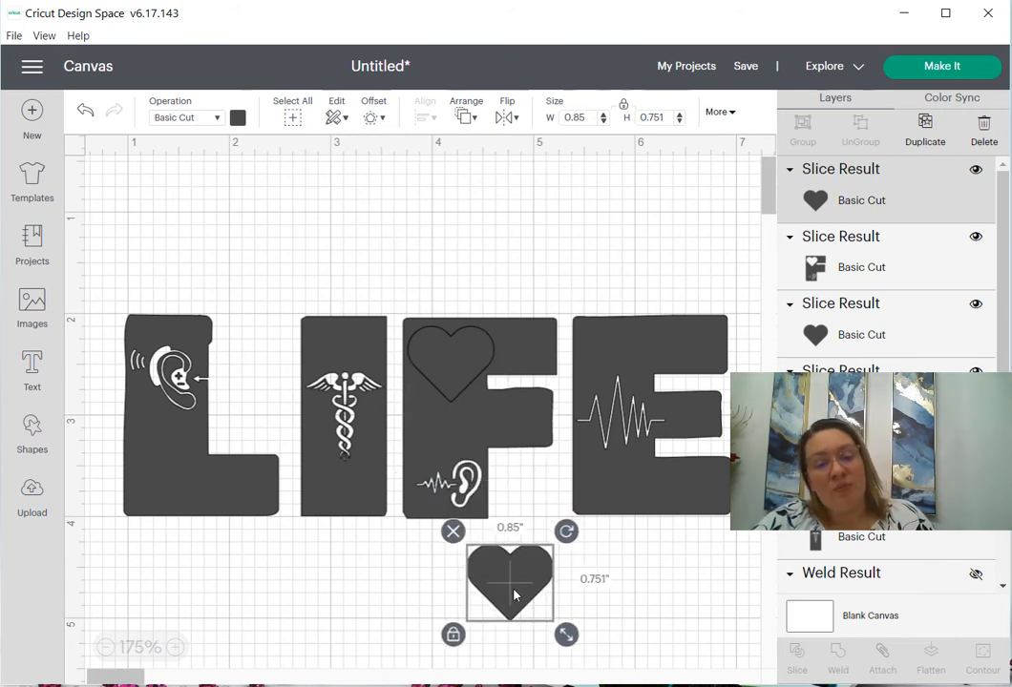
click(454, 530)
click(467, 347)
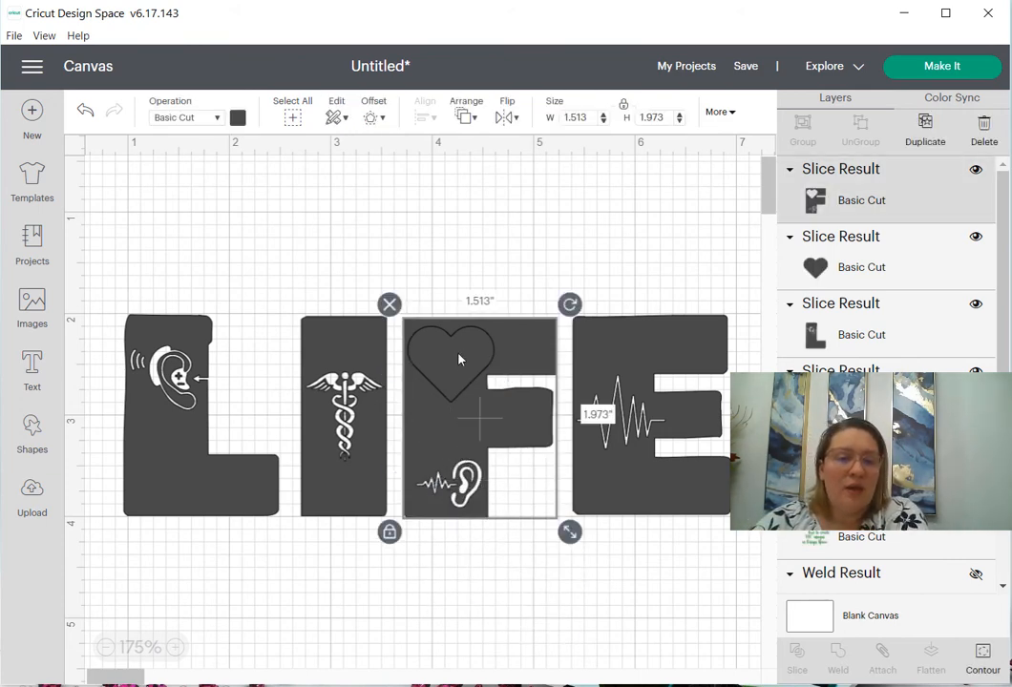
click(480, 280)
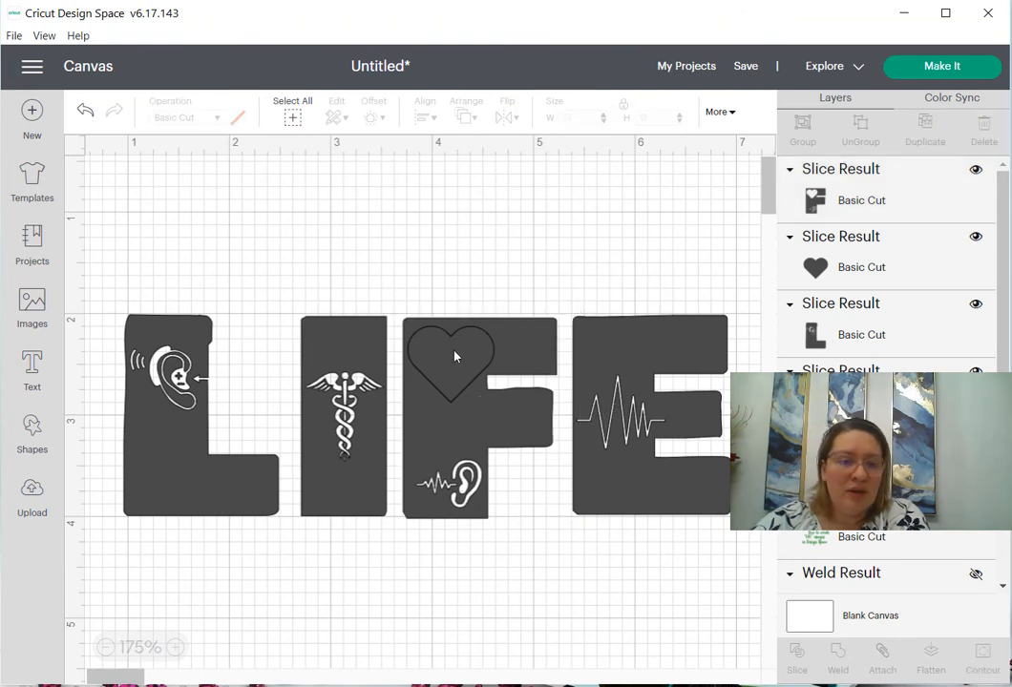
drag(444, 349, 457, 435)
click(454, 360)
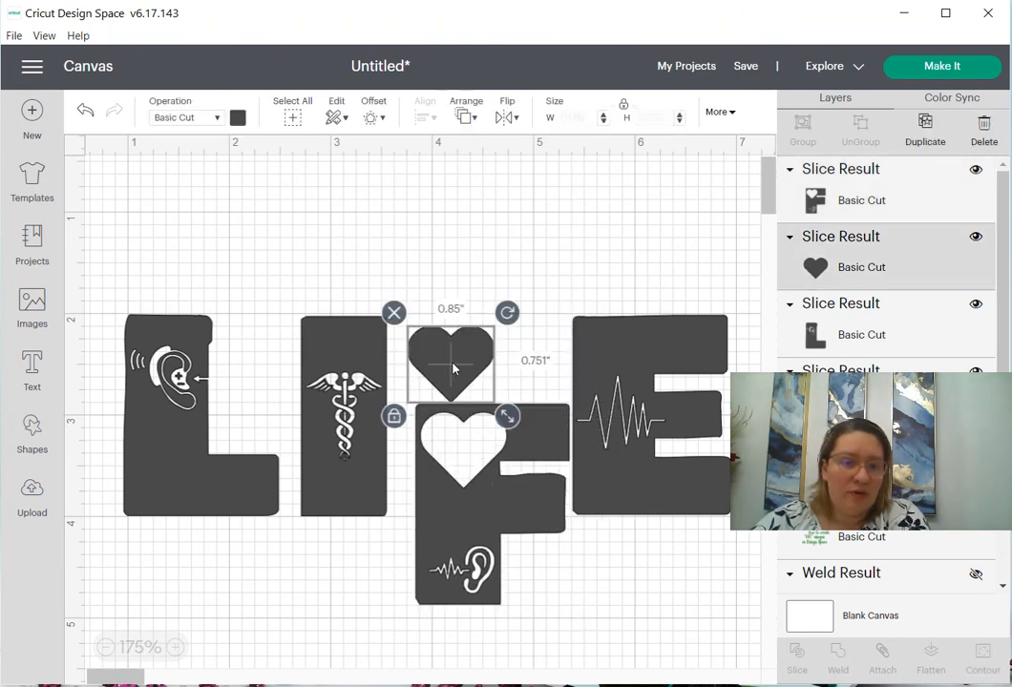
key(Delete)
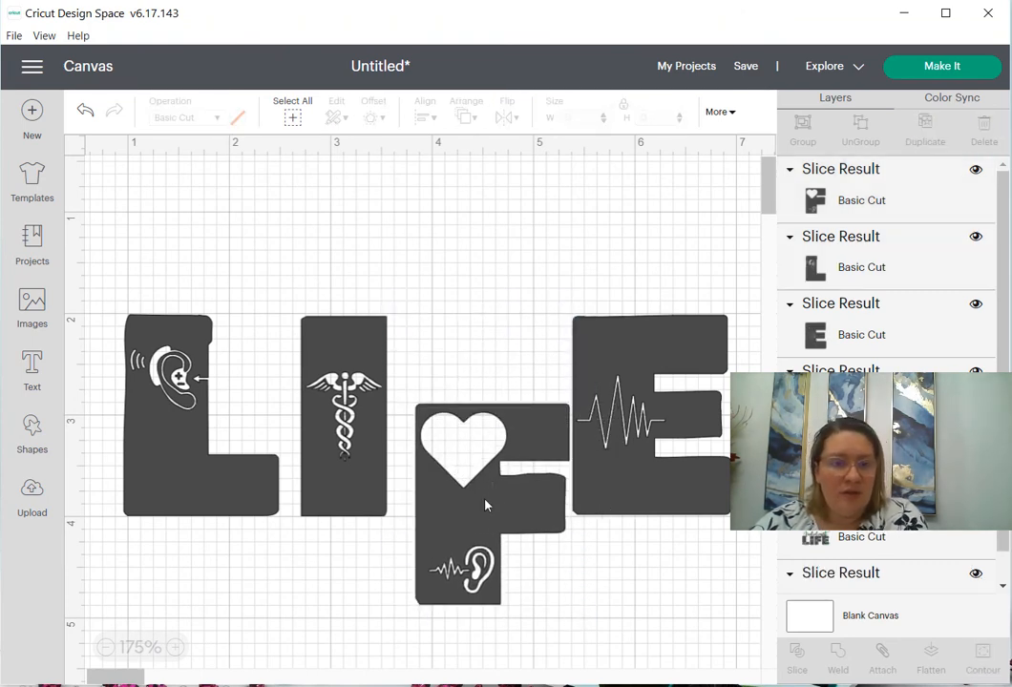
Step: Move the sliced F back between the I and E, and nudge the L slightly closer to the I
drag(487, 533, 482, 433)
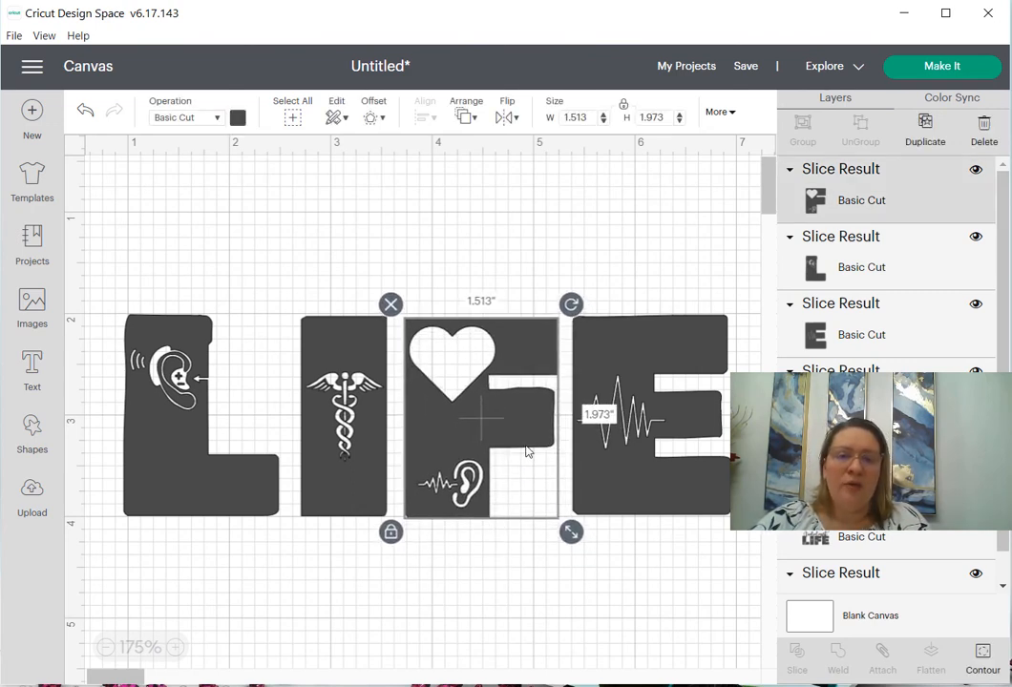
click(433, 239)
drag(255, 469, 258, 476)
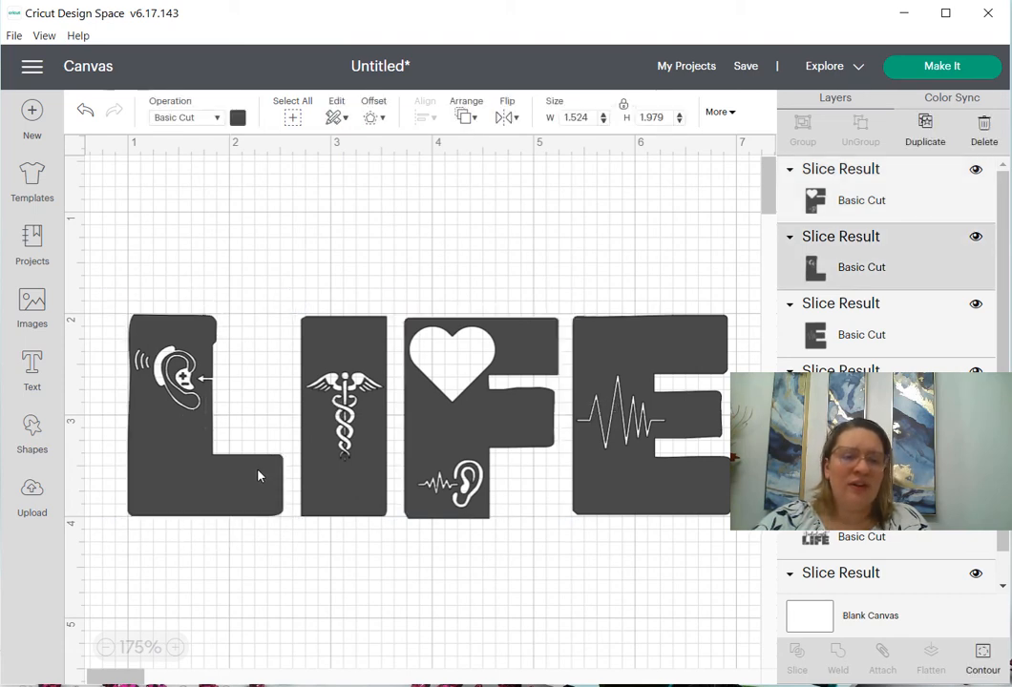
click(268, 599)
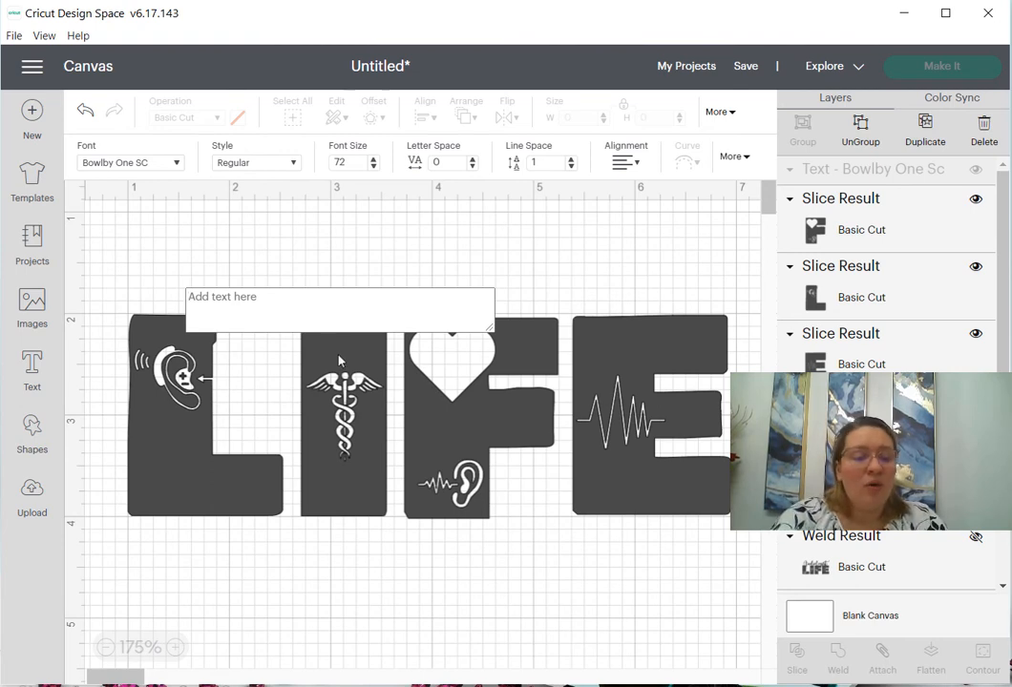
Step: Add a text object reading "Aud" and position it over the LIFE letters
text(Au)
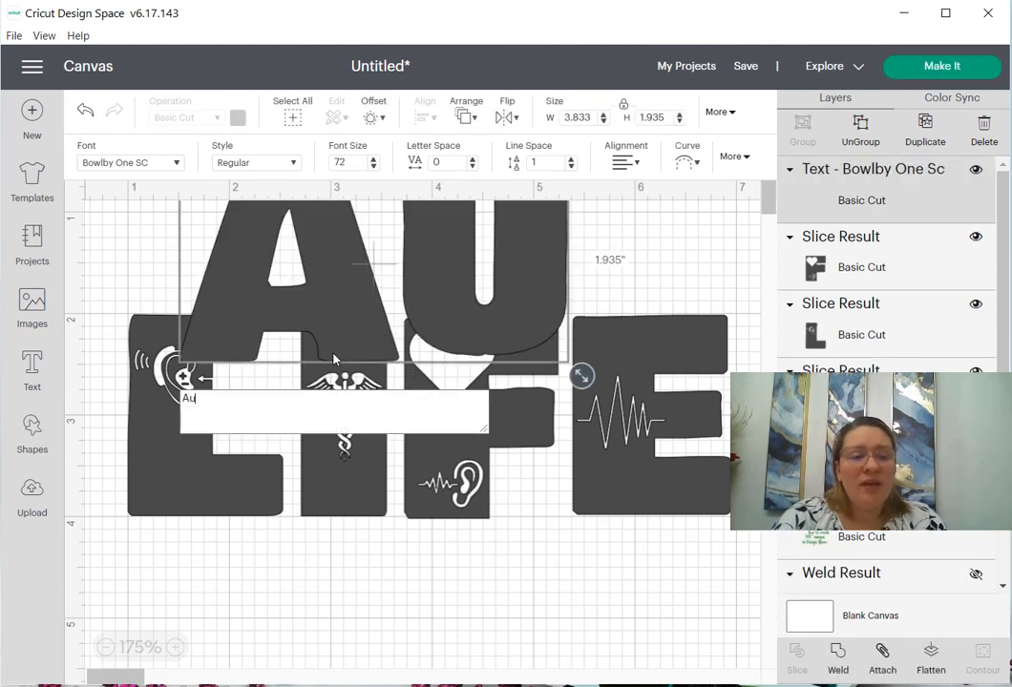
text(d)
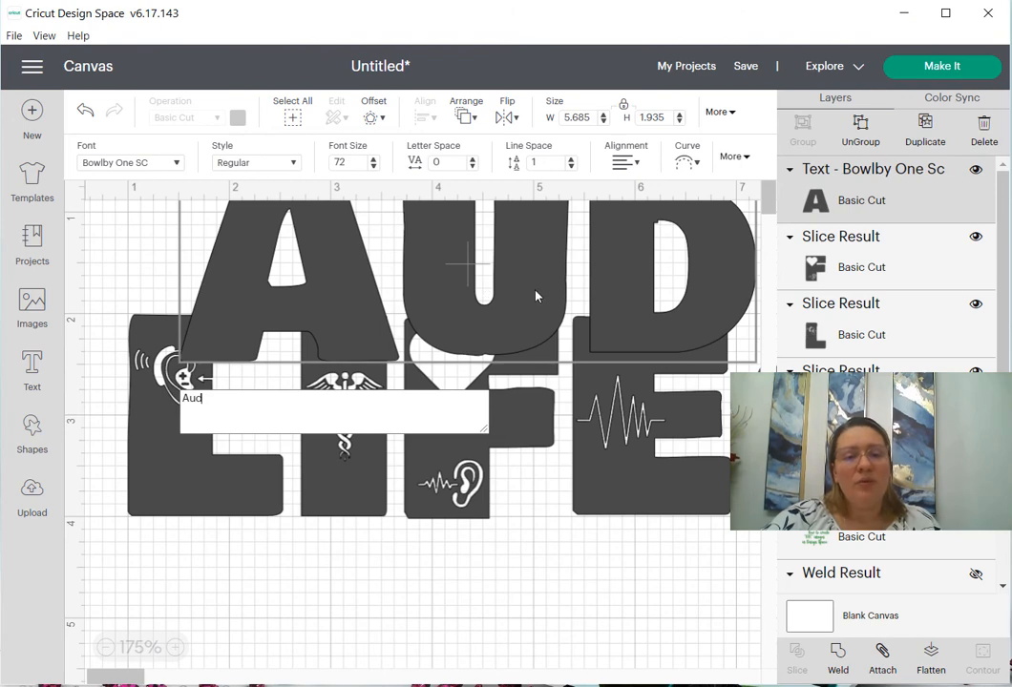
drag(536, 297, 505, 314)
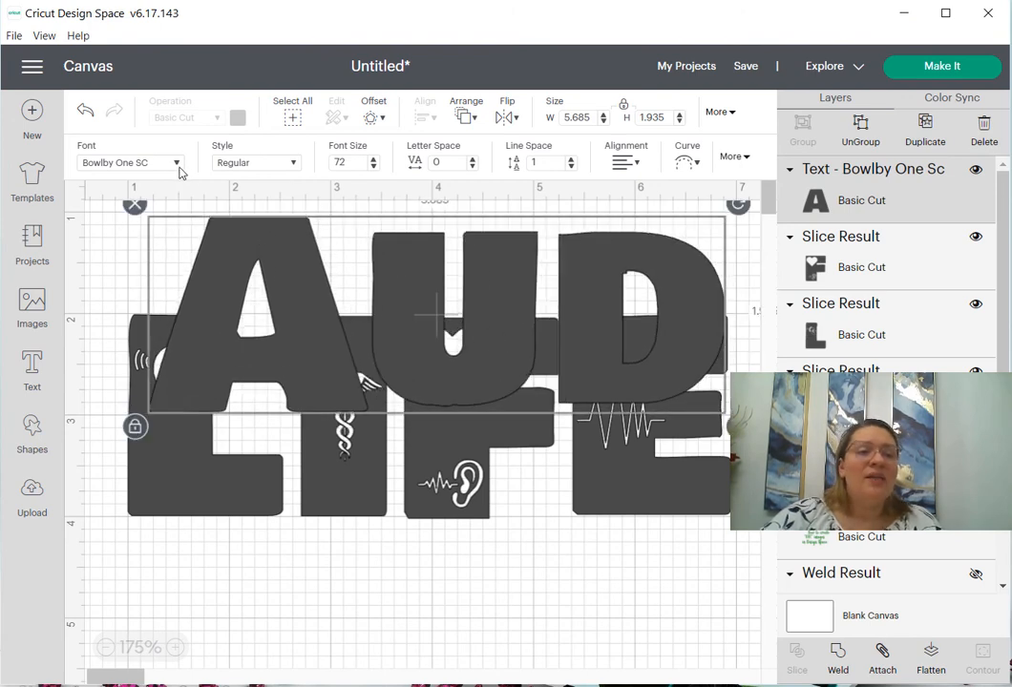
Step: Set the "Aud" text's font to Autumn in November and move the text above LIFE
click(177, 163)
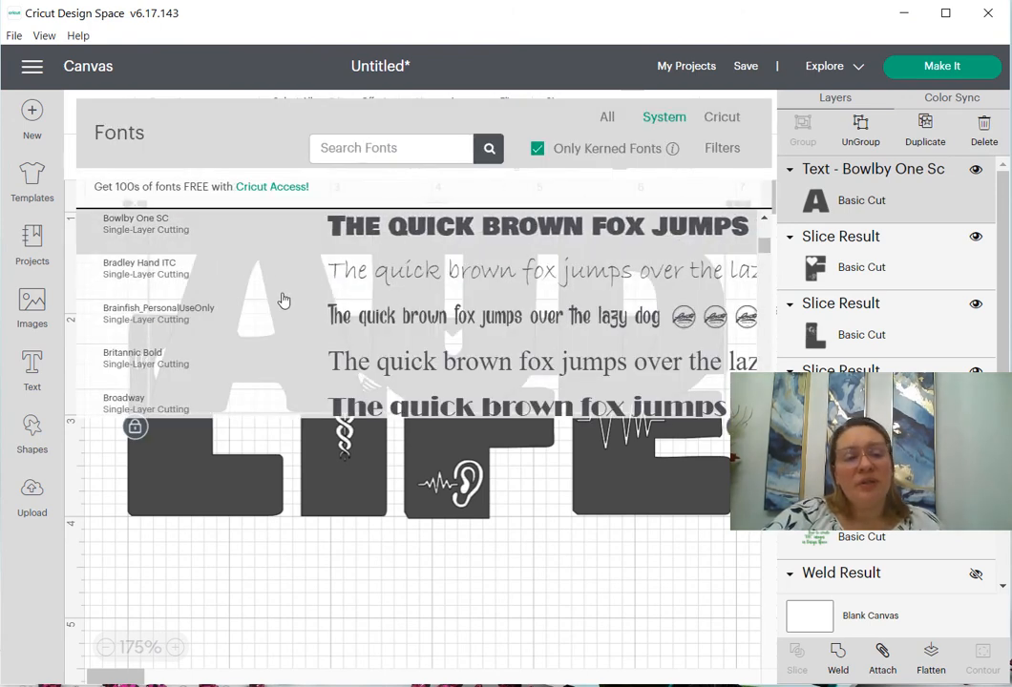
scroll(257, 312, up, 5)
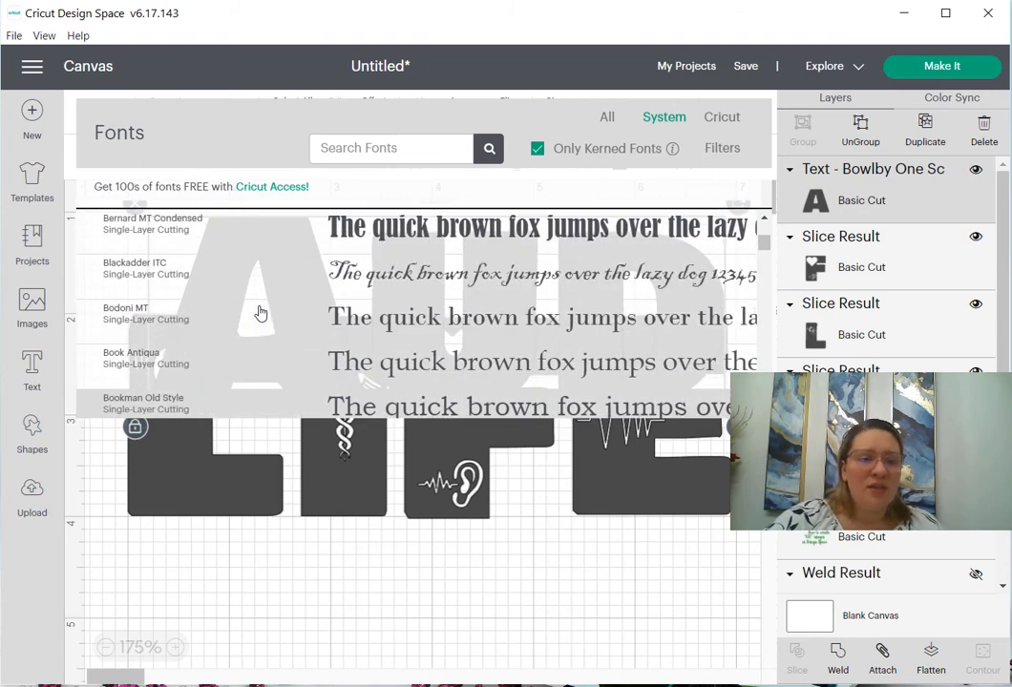
scroll(259, 313, up, 8)
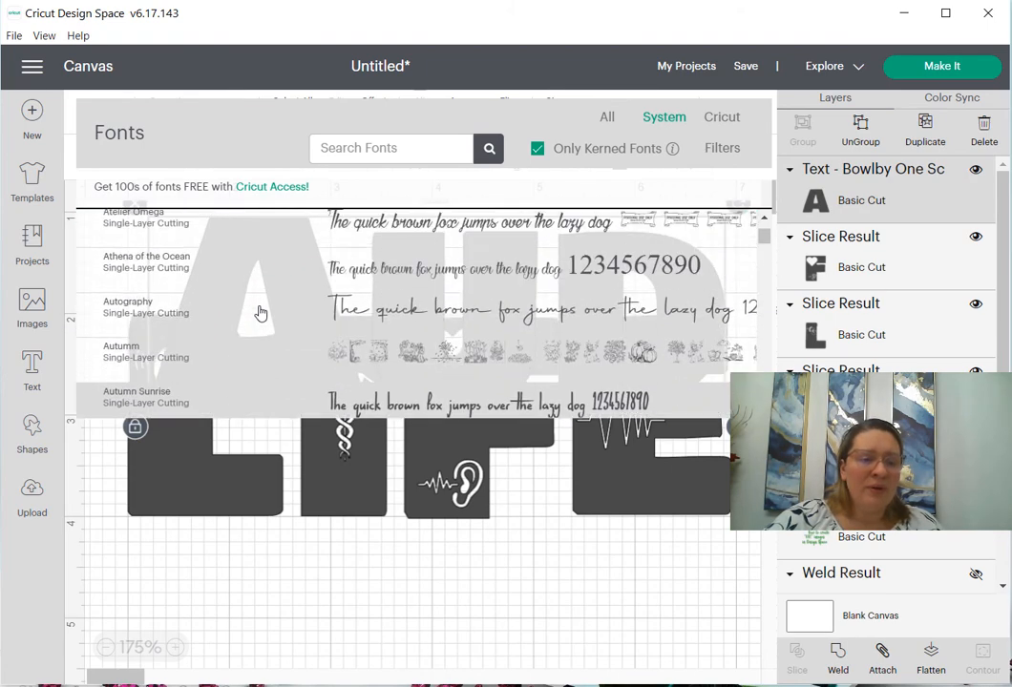
scroll(260, 313, down, 2)
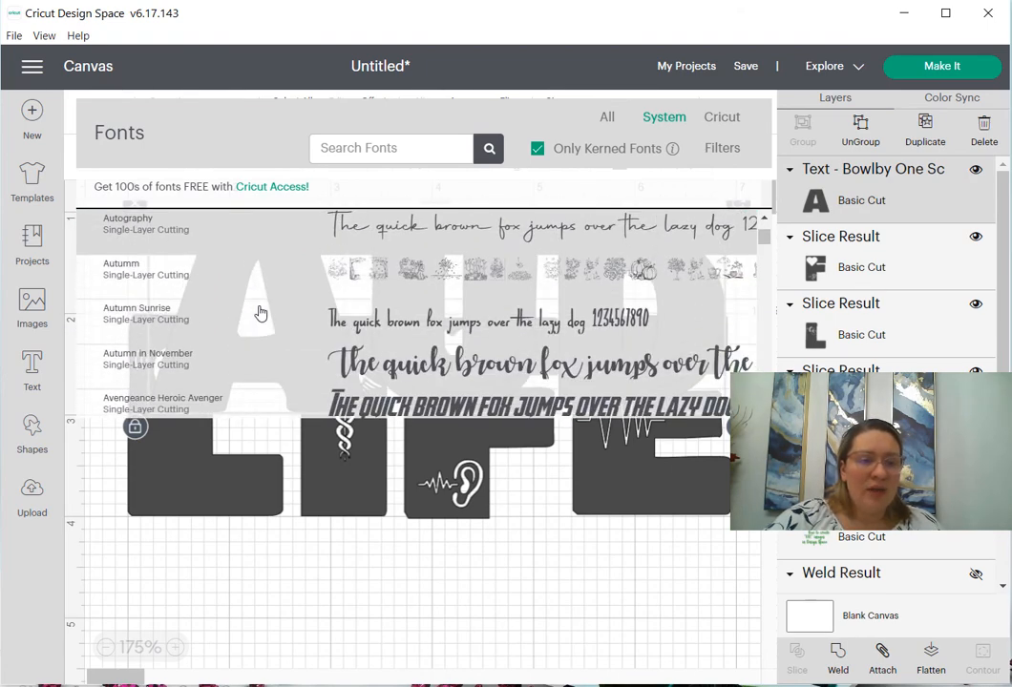
click(199, 368)
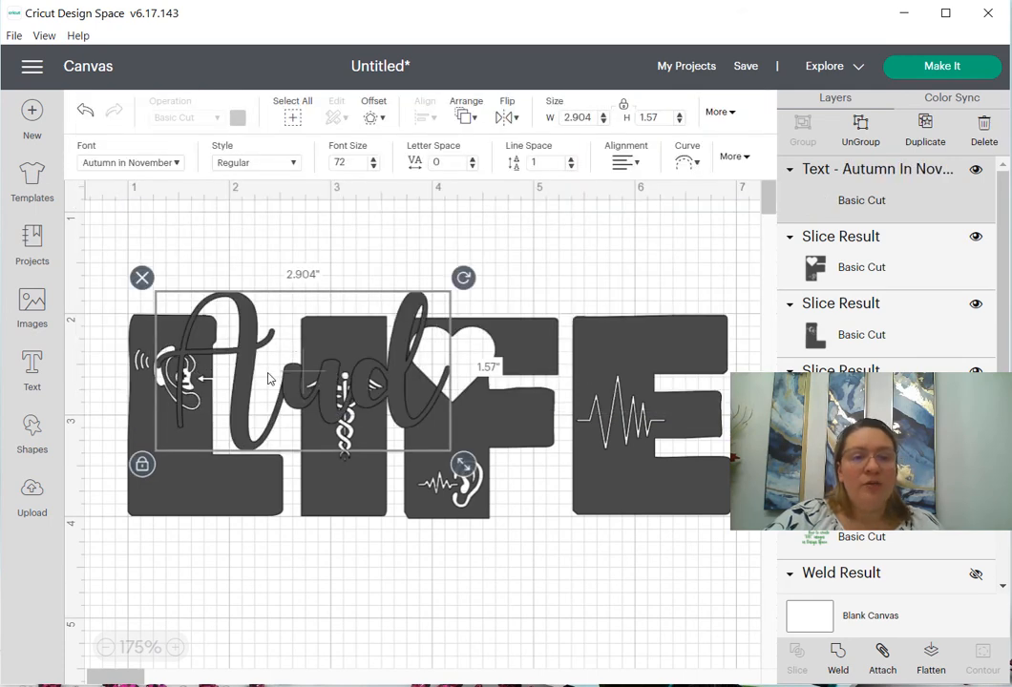
drag(268, 378, 256, 263)
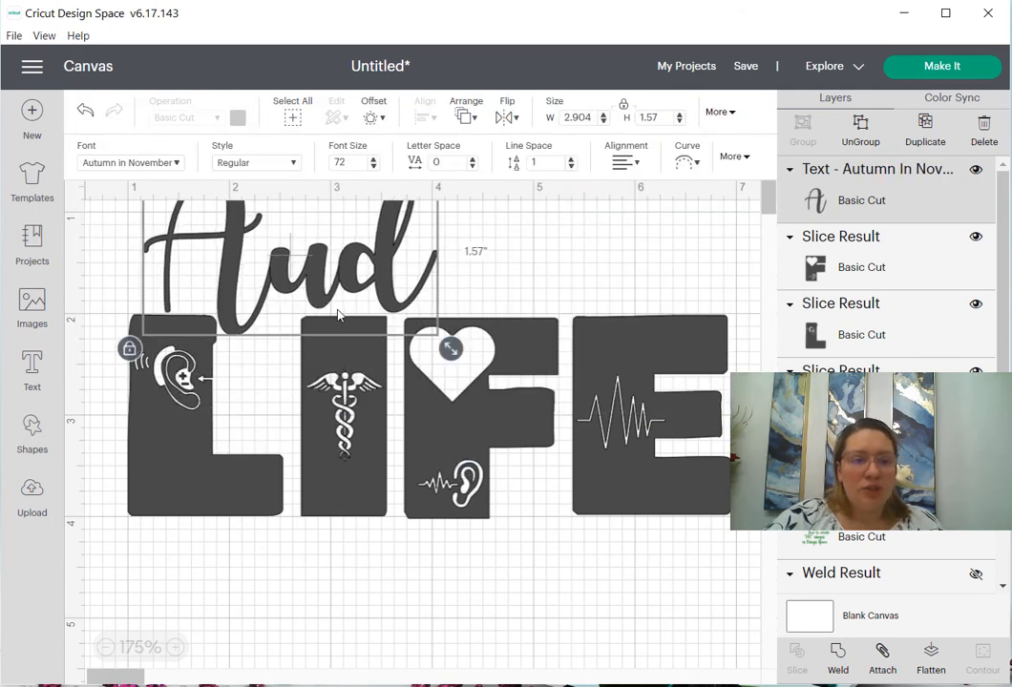
Step: Complete the script text to read "Audiologist" and centre it over the tops of the LIFE letters
scroll(339, 315, up, 1)
click(364, 315)
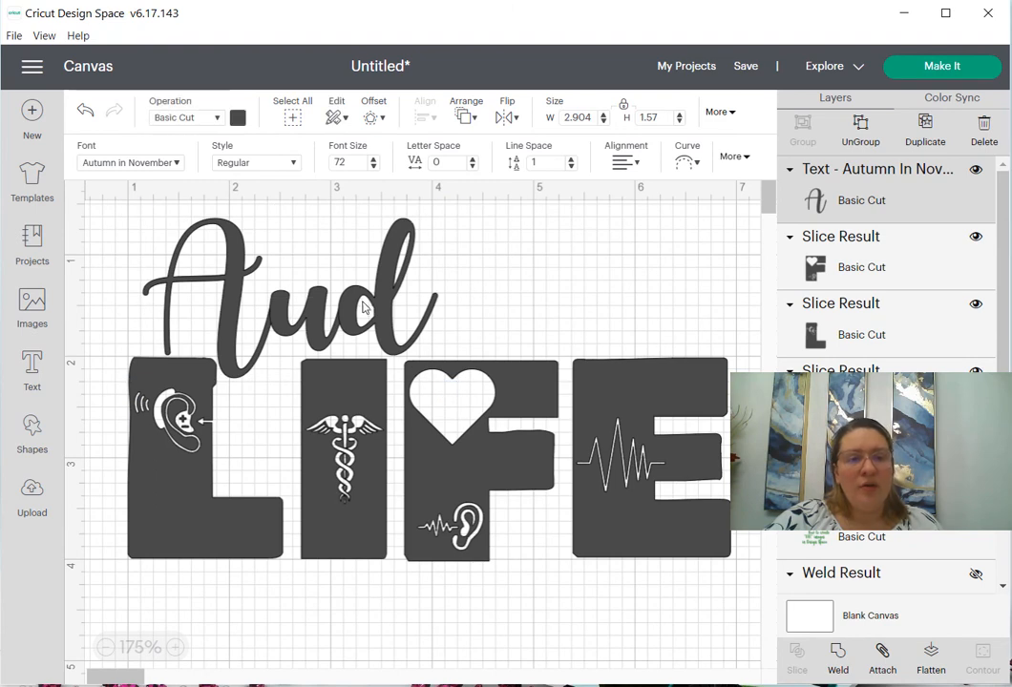
double_click(381, 326)
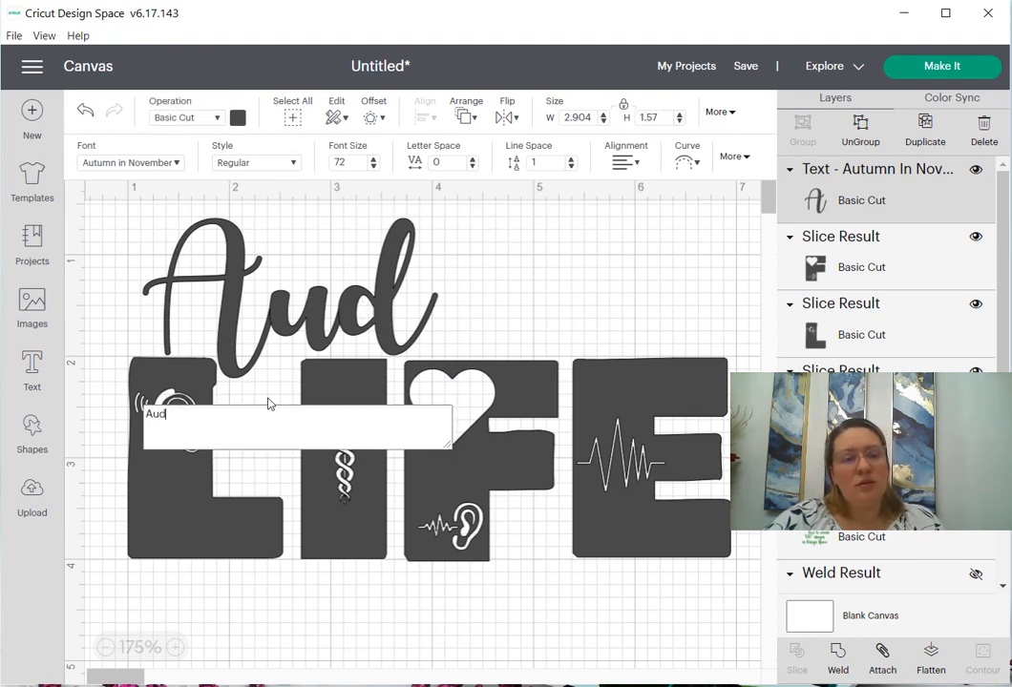
text(o)
text(logist)
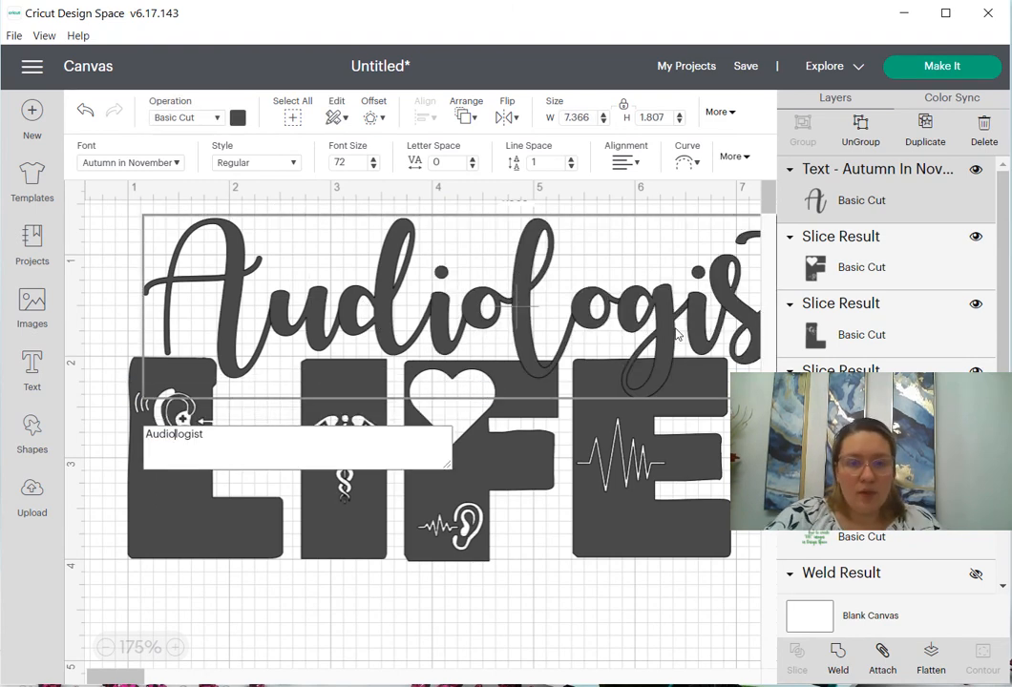
drag(731, 331, 619, 353)
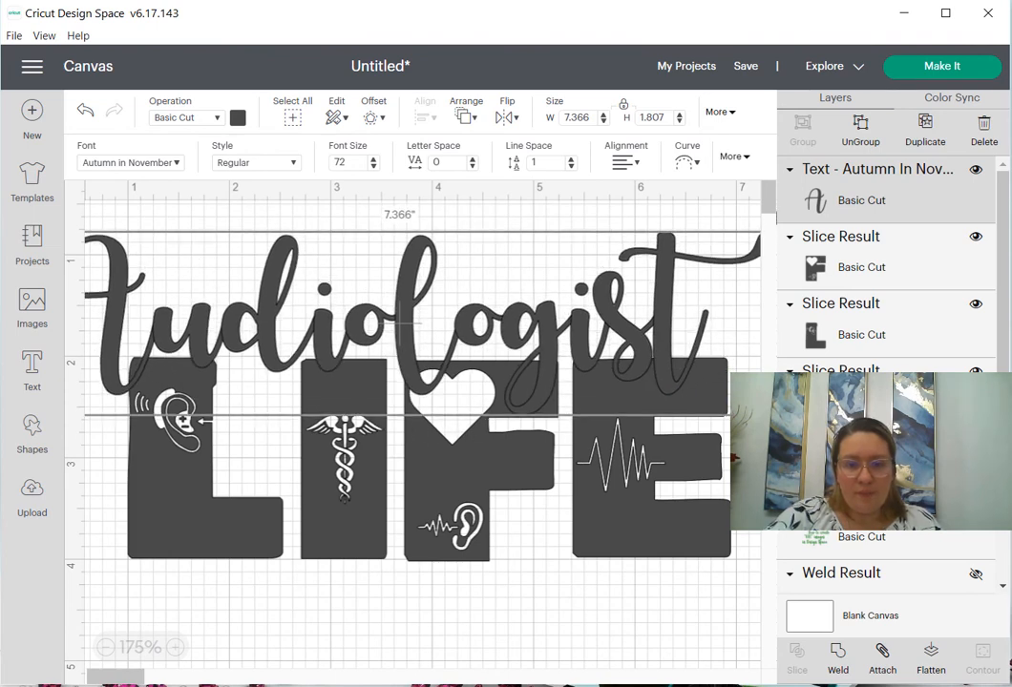
Step: Select the four sliced LIFE letters together and move them down below the "Audiologist" text
drag(1008, 344, 1011, 344)
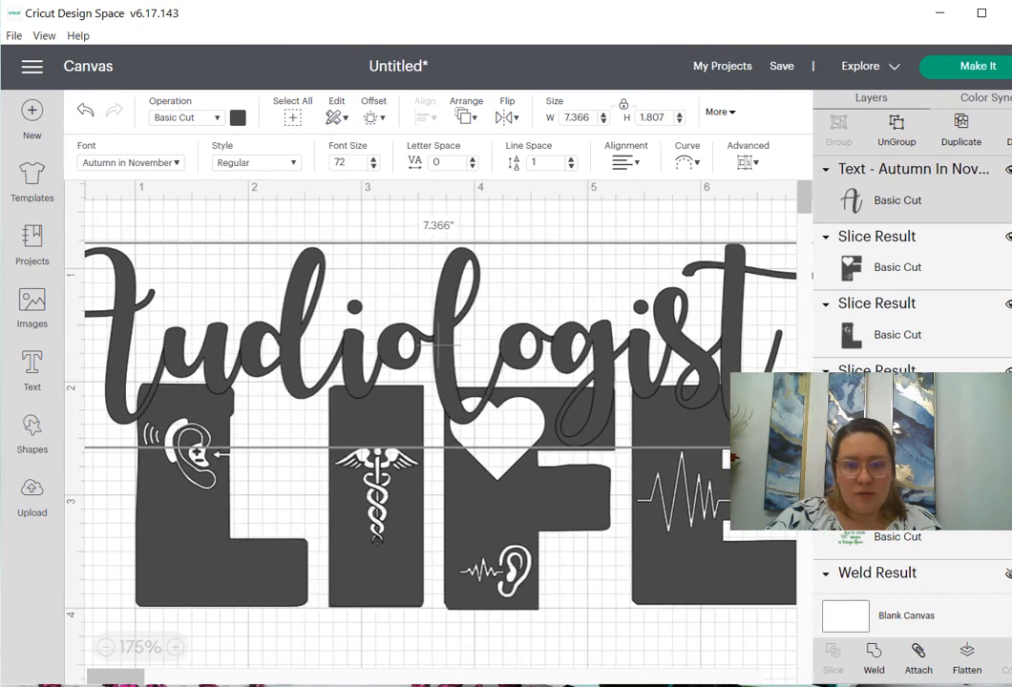
click(105, 647)
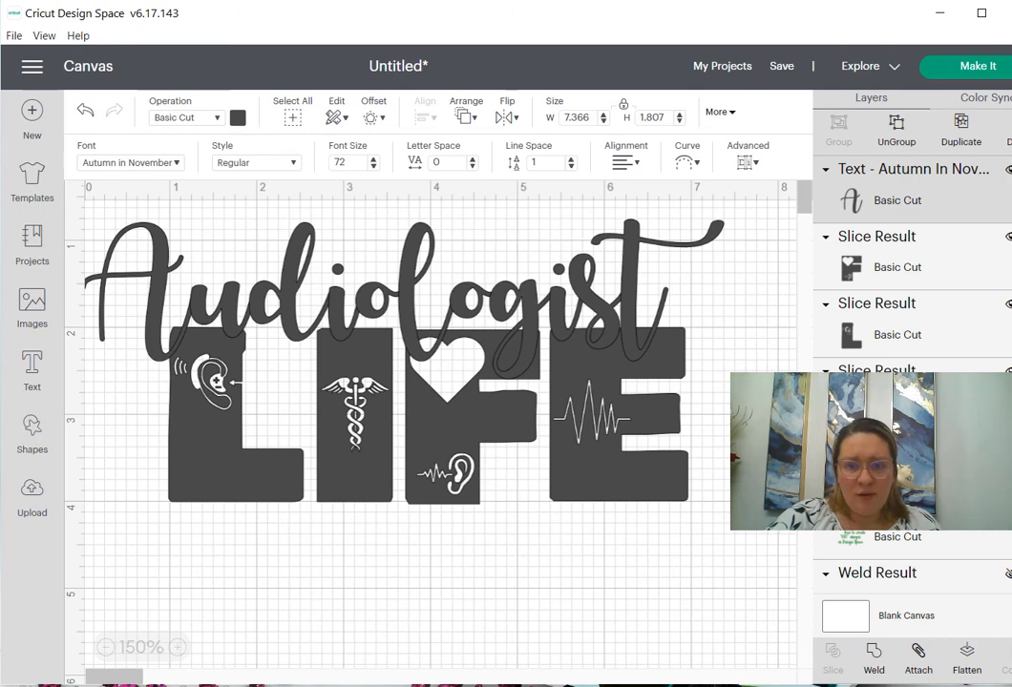
drag(1011, 473, 1009, 472)
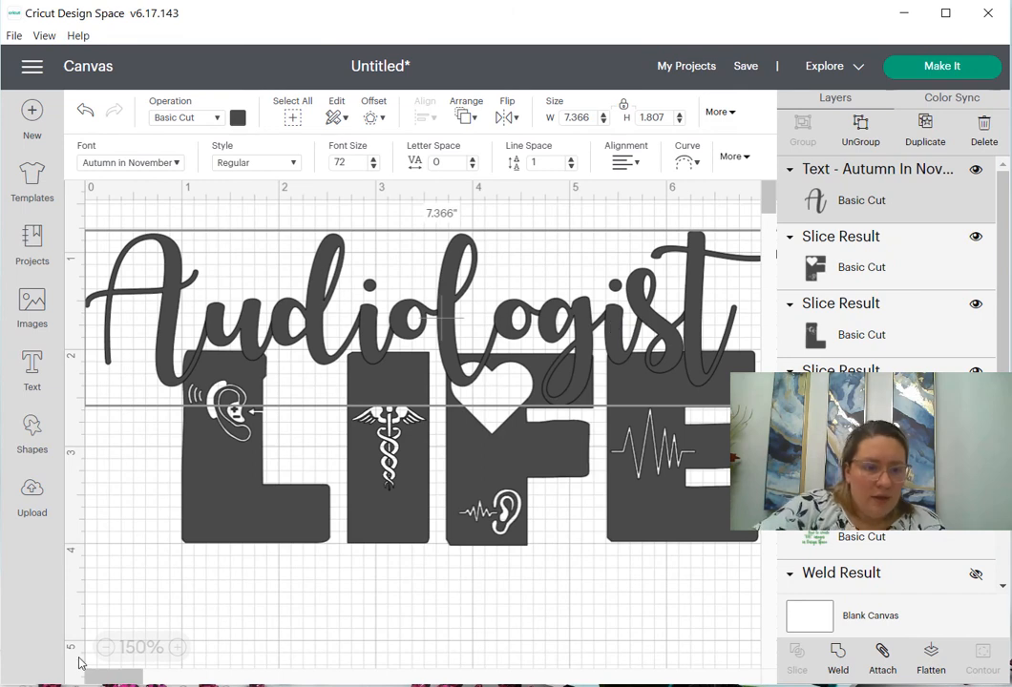
click(106, 648)
click(451, 397)
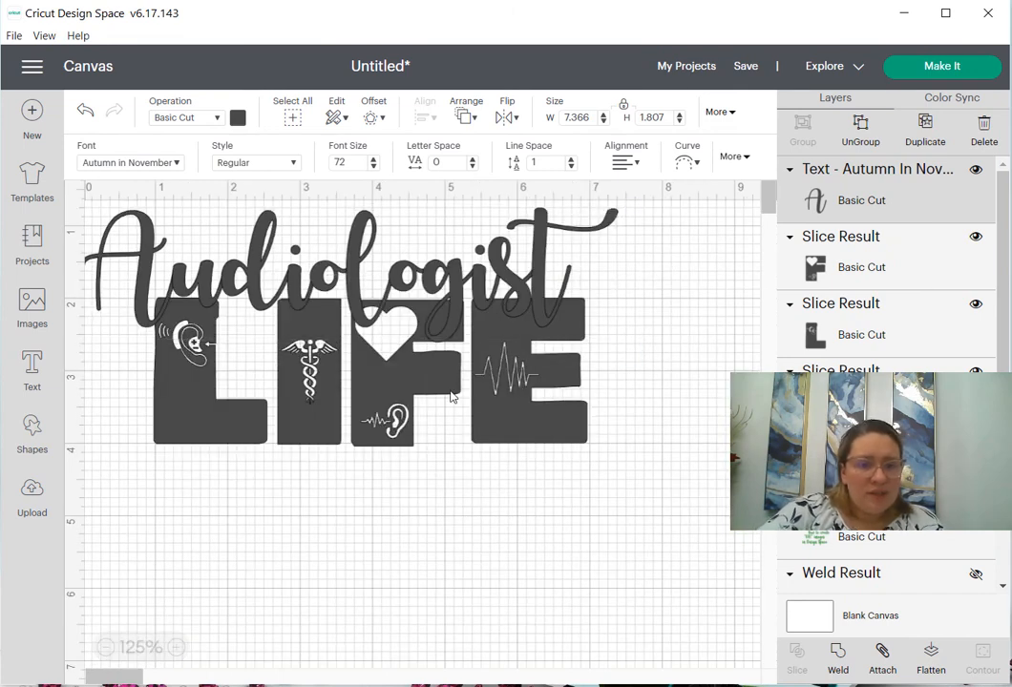
drag(508, 396, 102, 302)
drag(214, 439, 211, 484)
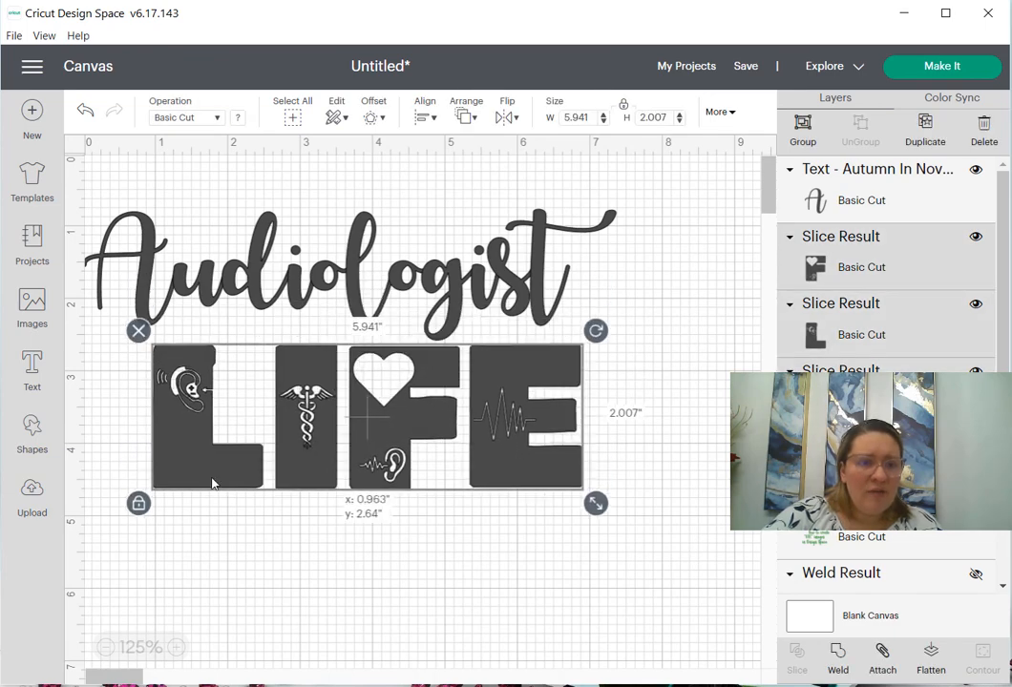
Step: Scale the "Audiologist" text down to about 6.25 in wide and position it so its lower strokes overlap the tops of the LIFE letters
click(411, 310)
drag(450, 297, 508, 310)
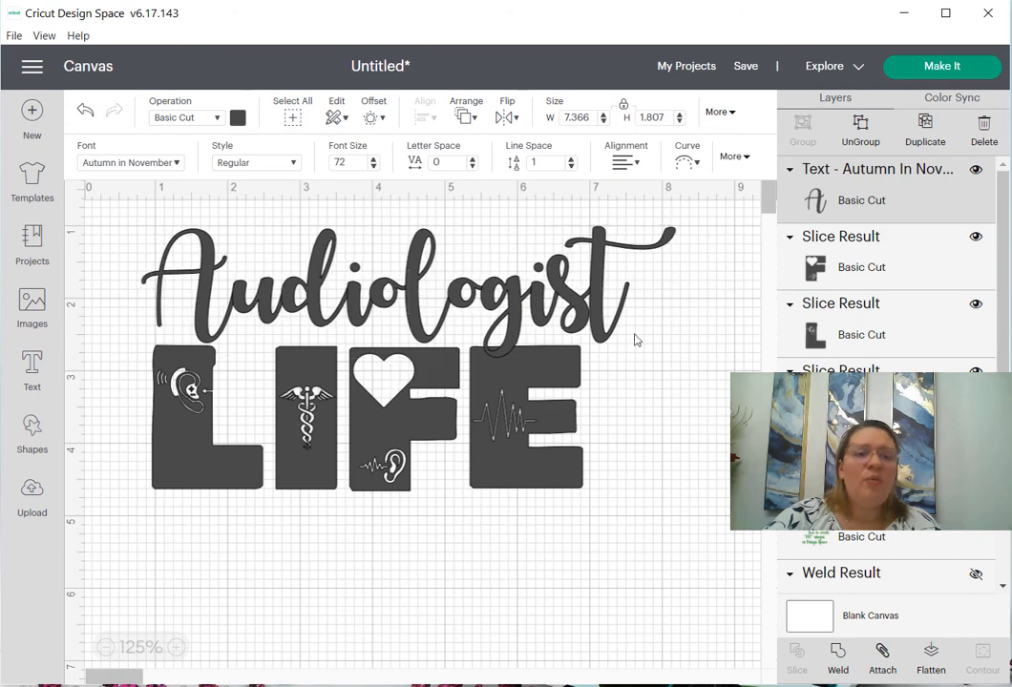
drag(692, 370, 605, 336)
drag(529, 290, 538, 320)
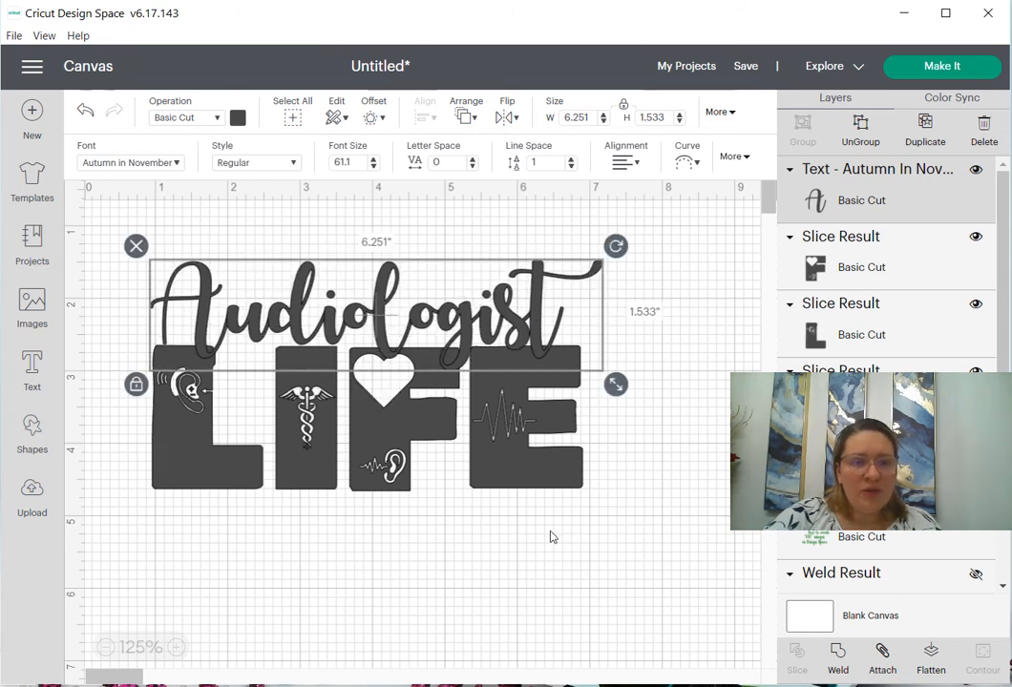
click(549, 534)
drag(440, 325, 446, 319)
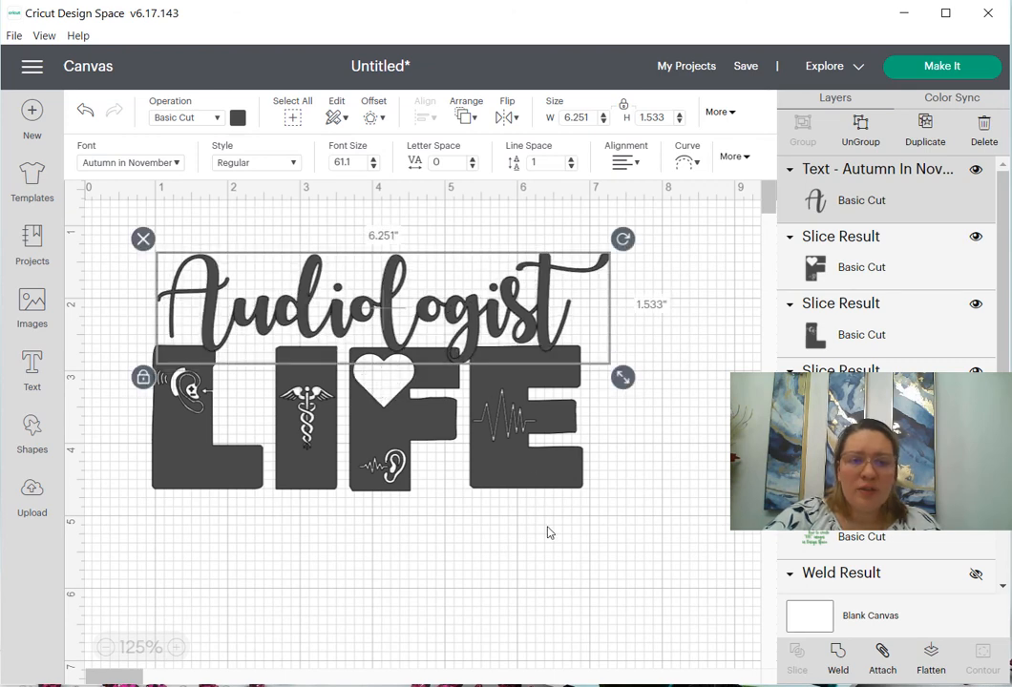
Step: Weld the "Audiologist" text and the LIFE letters into one piece and move it up and left on the canvas
click(548, 532)
drag(601, 522, 124, 214)
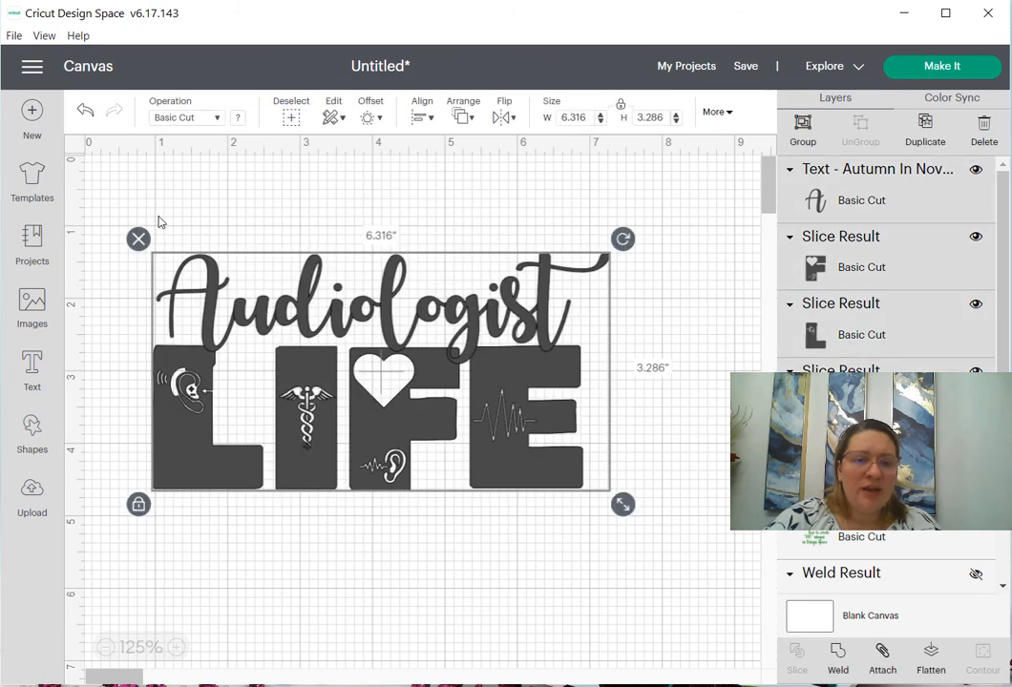
click(840, 660)
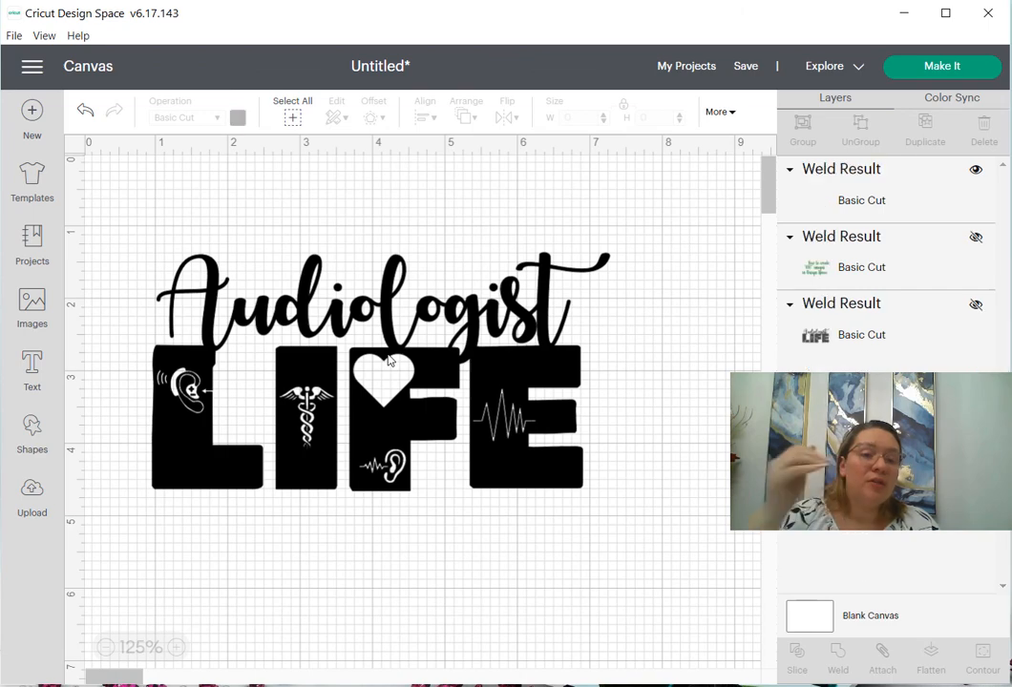
click(418, 360)
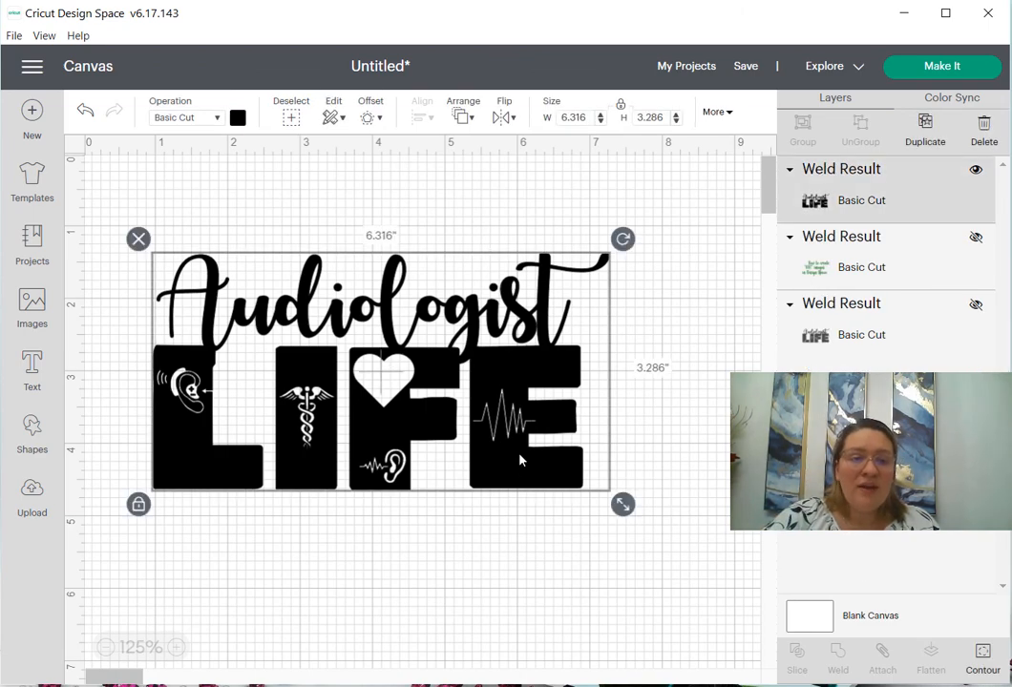
drag(515, 451, 477, 402)
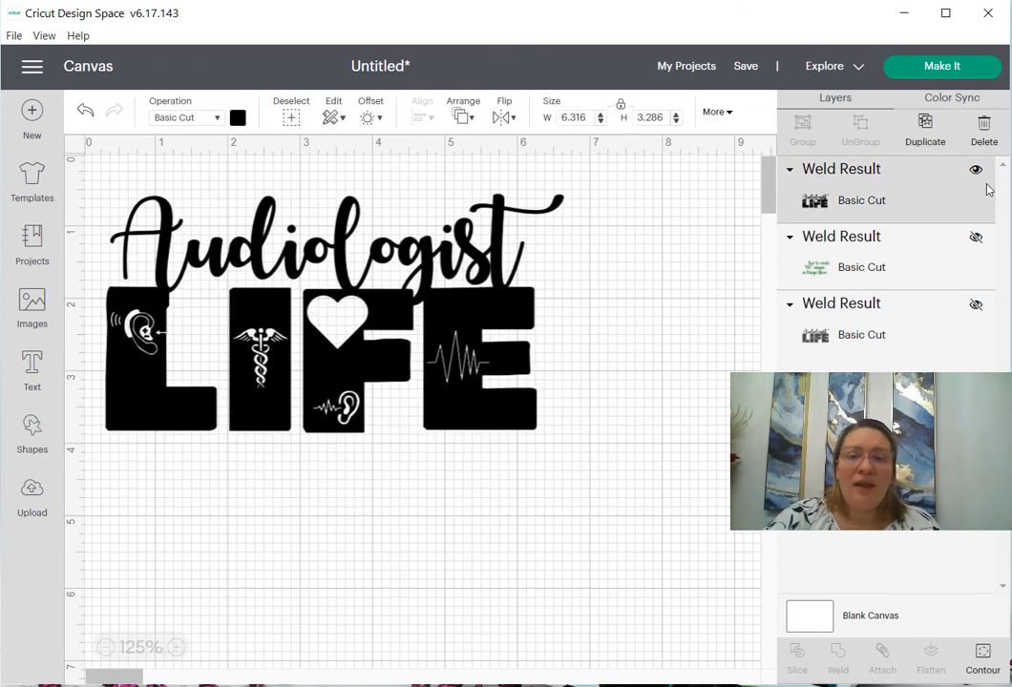
Step: Preview the welded design on the cutting mat, and return to the canvas without cutting
click(941, 69)
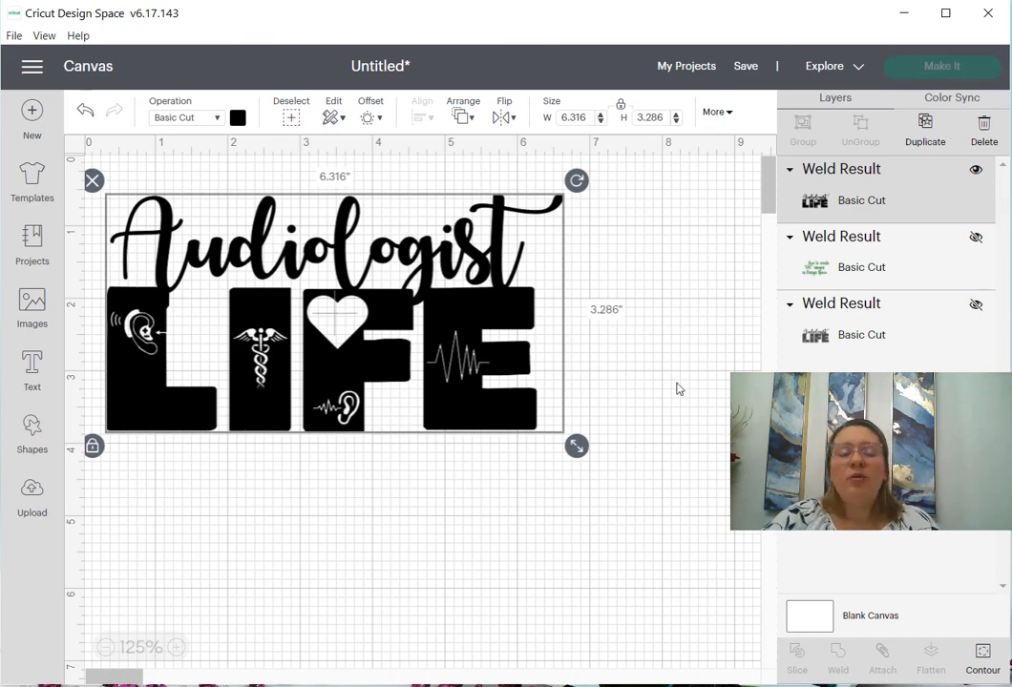
drag(473, 406, 500, 430)
click(488, 400)
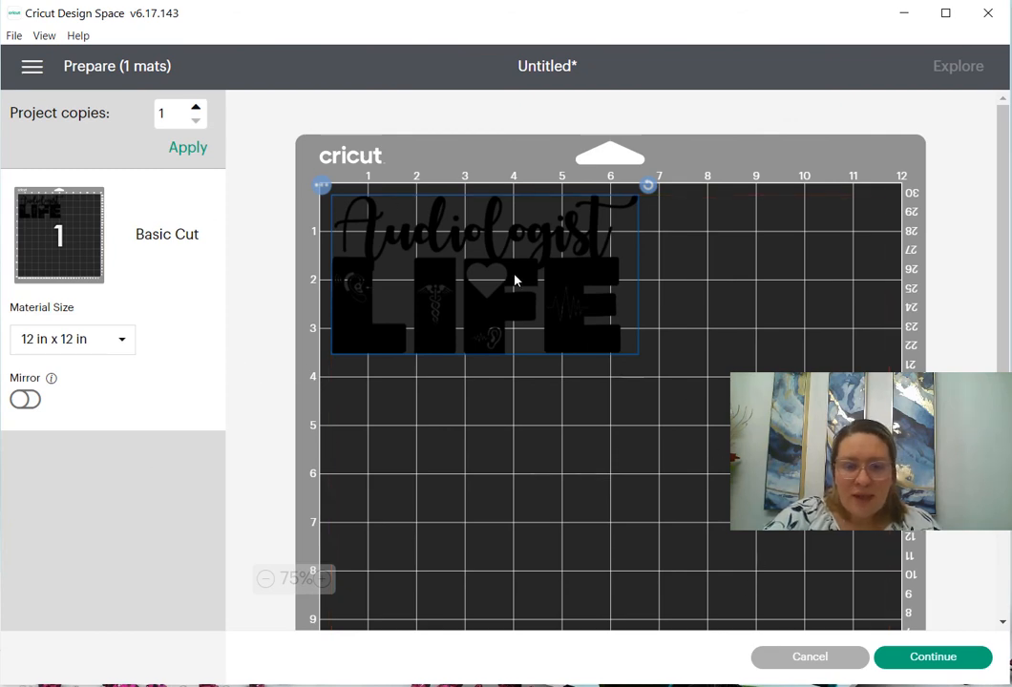
click(810, 657)
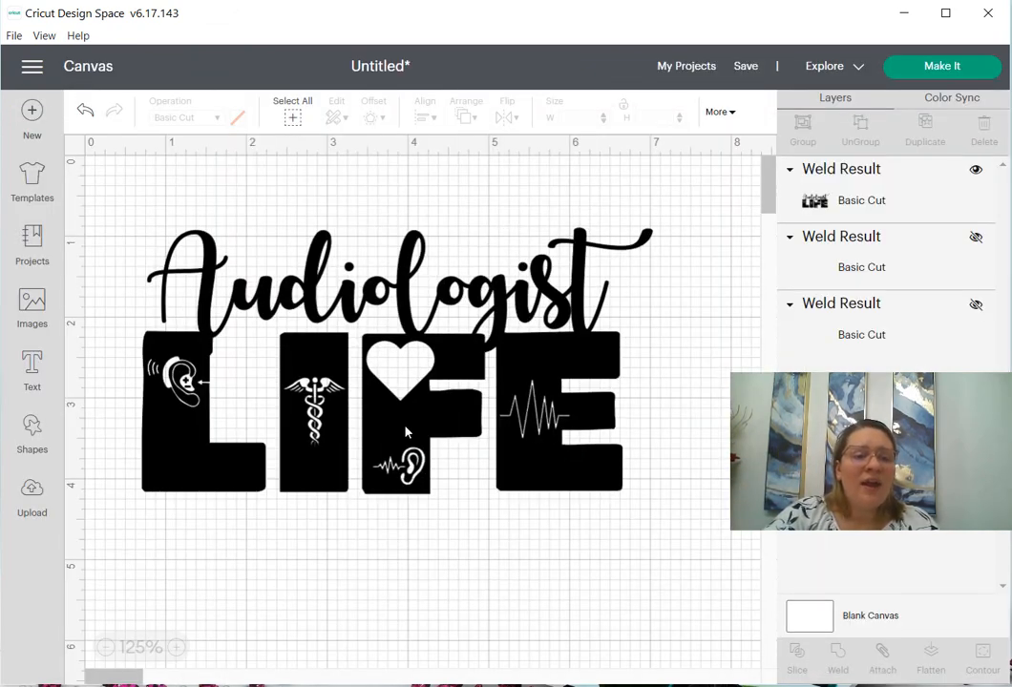
Step: Reposition the welded "Audiologist LIFE" design near the canvas origin
click(406, 432)
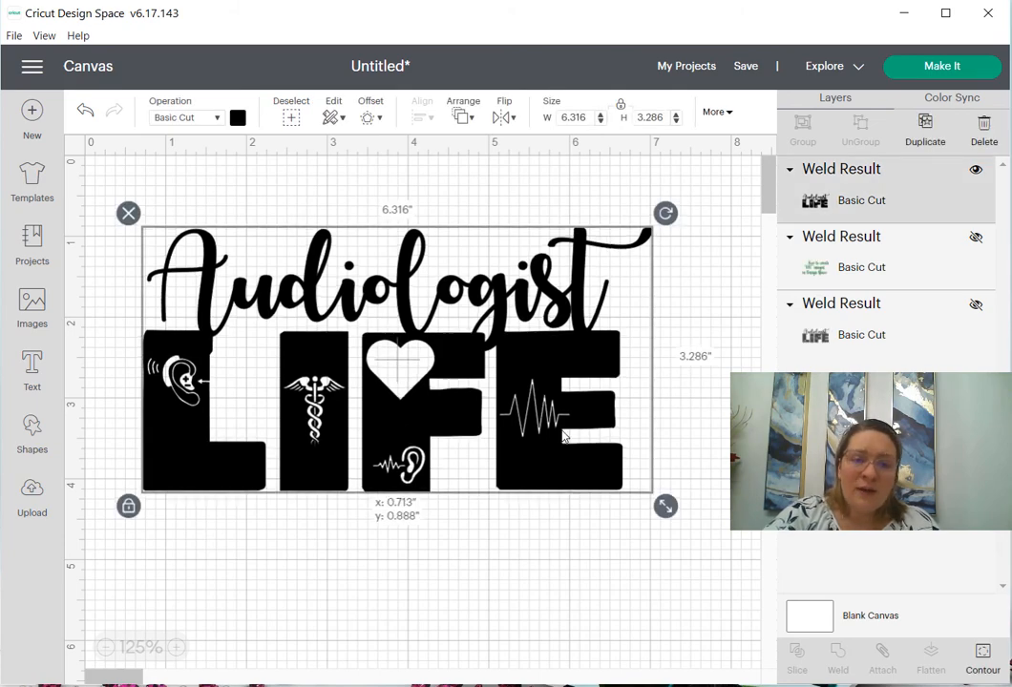
drag(563, 436, 527, 385)
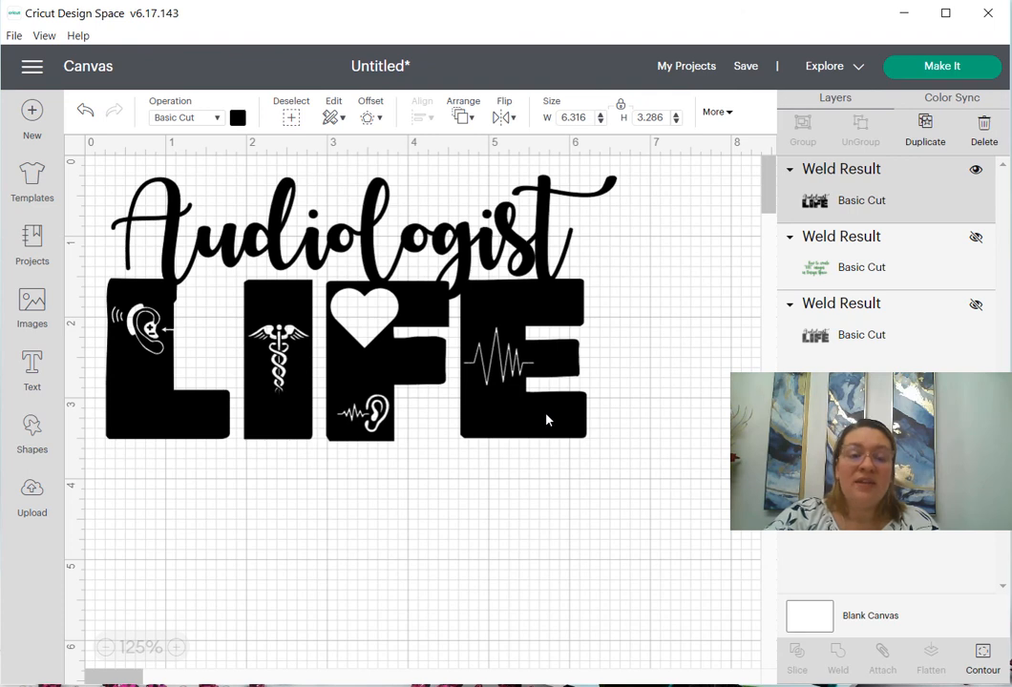
click(578, 422)
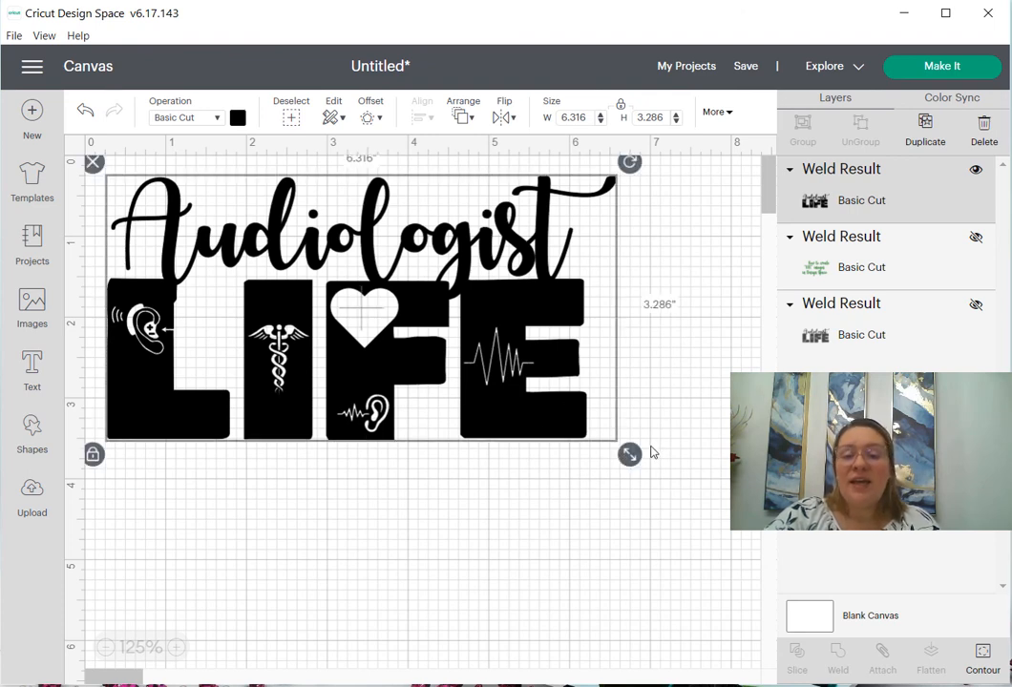